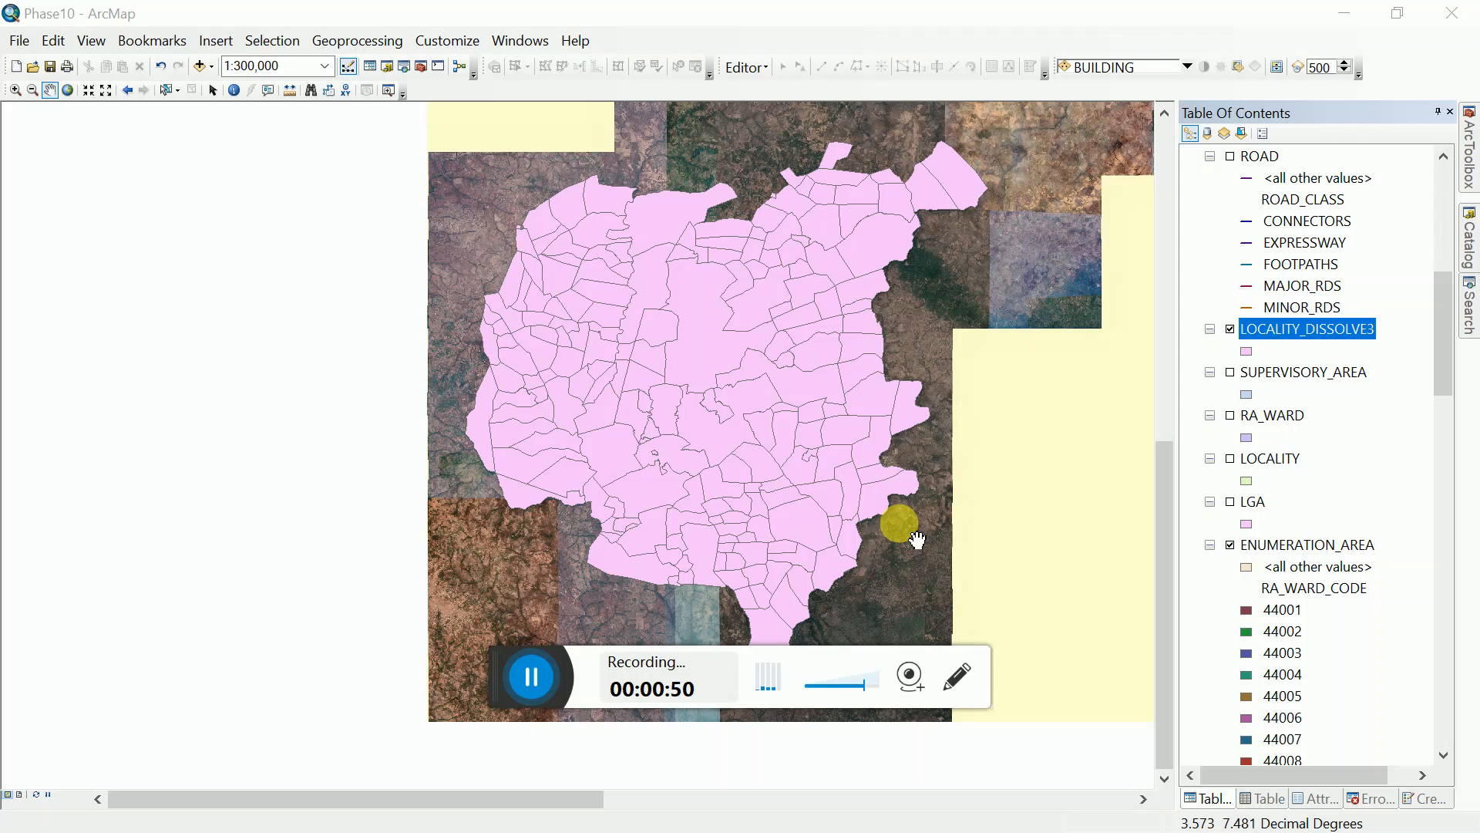
right_click(1294, 337)
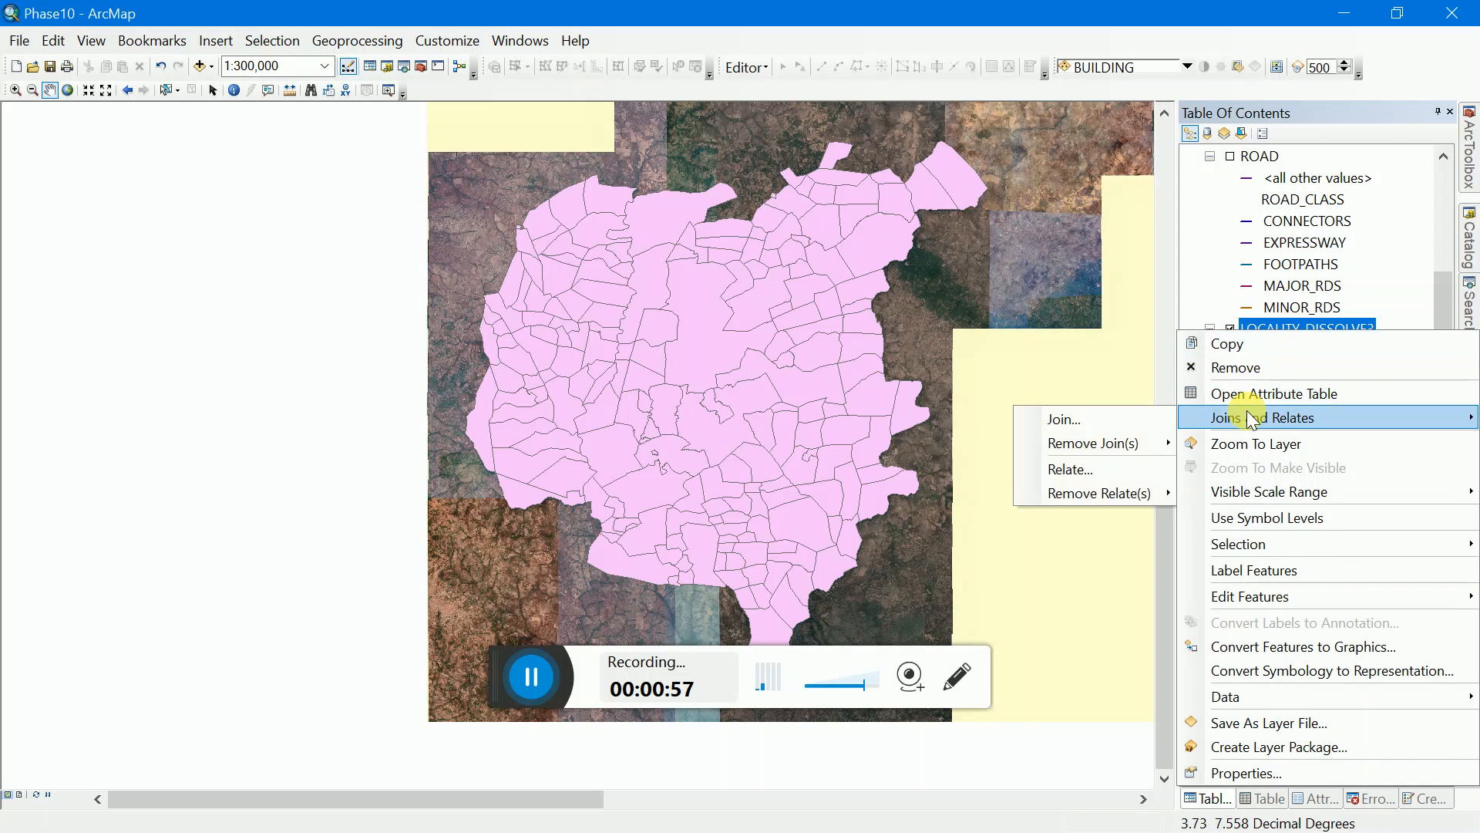
mouse_move(1303, 497)
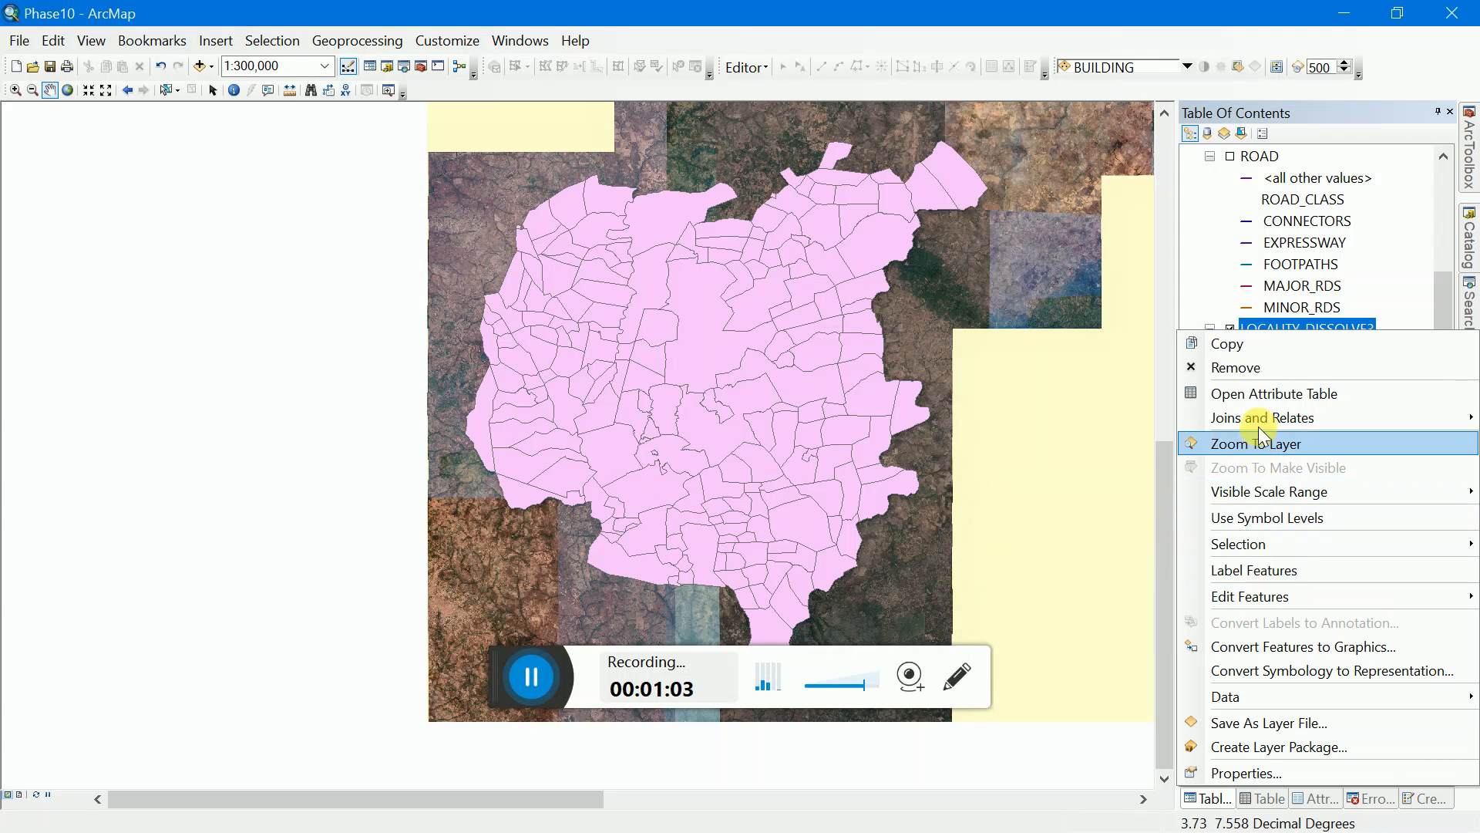
mouse_move(1253, 417)
click(1159, 419)
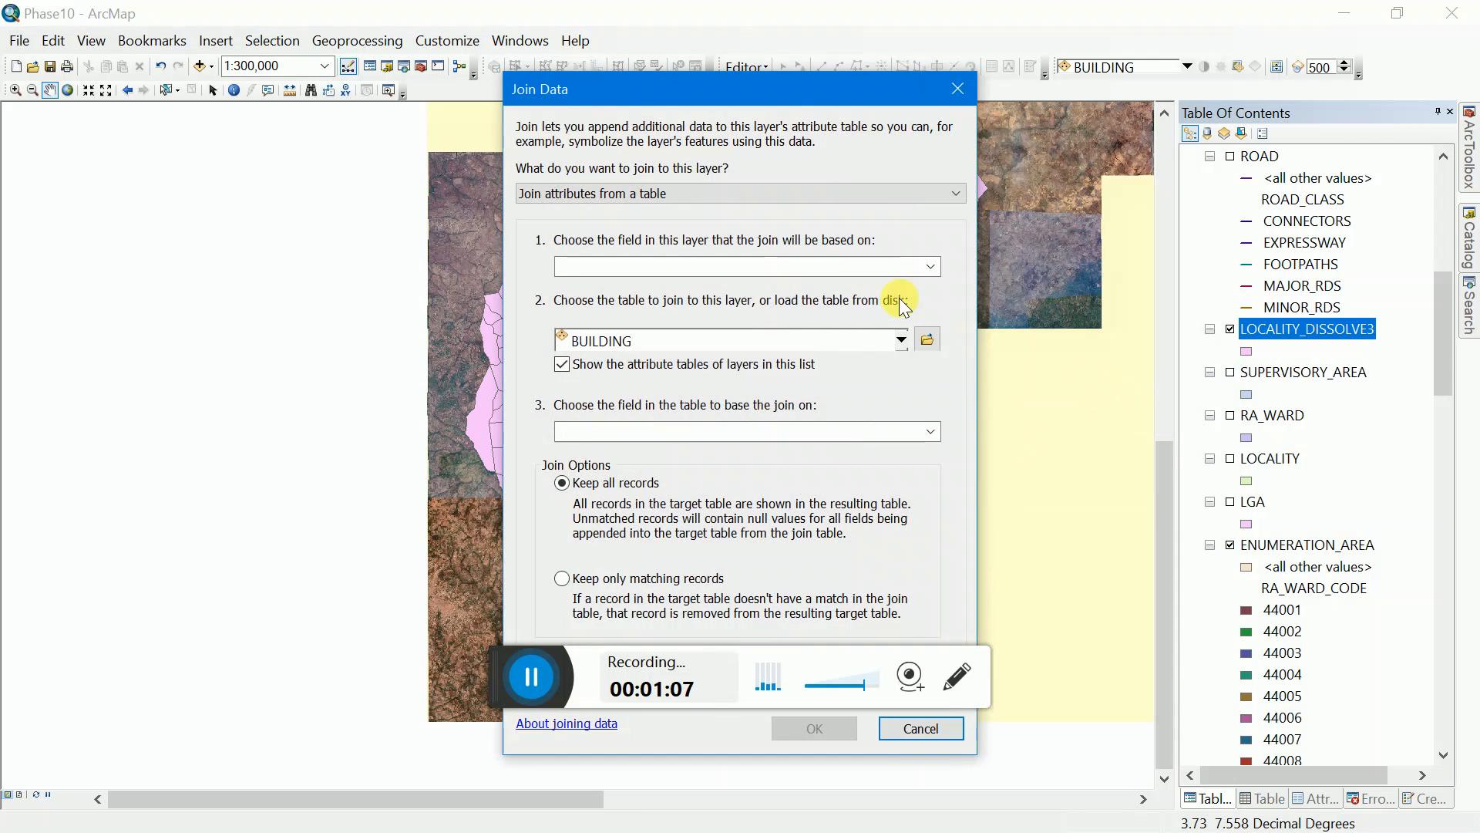
click(962, 89)
Step: Start an attribute join on the LOCALITY_DISSOLVE3 layer, based on its LOC_NAME field
right_click(1265, 333)
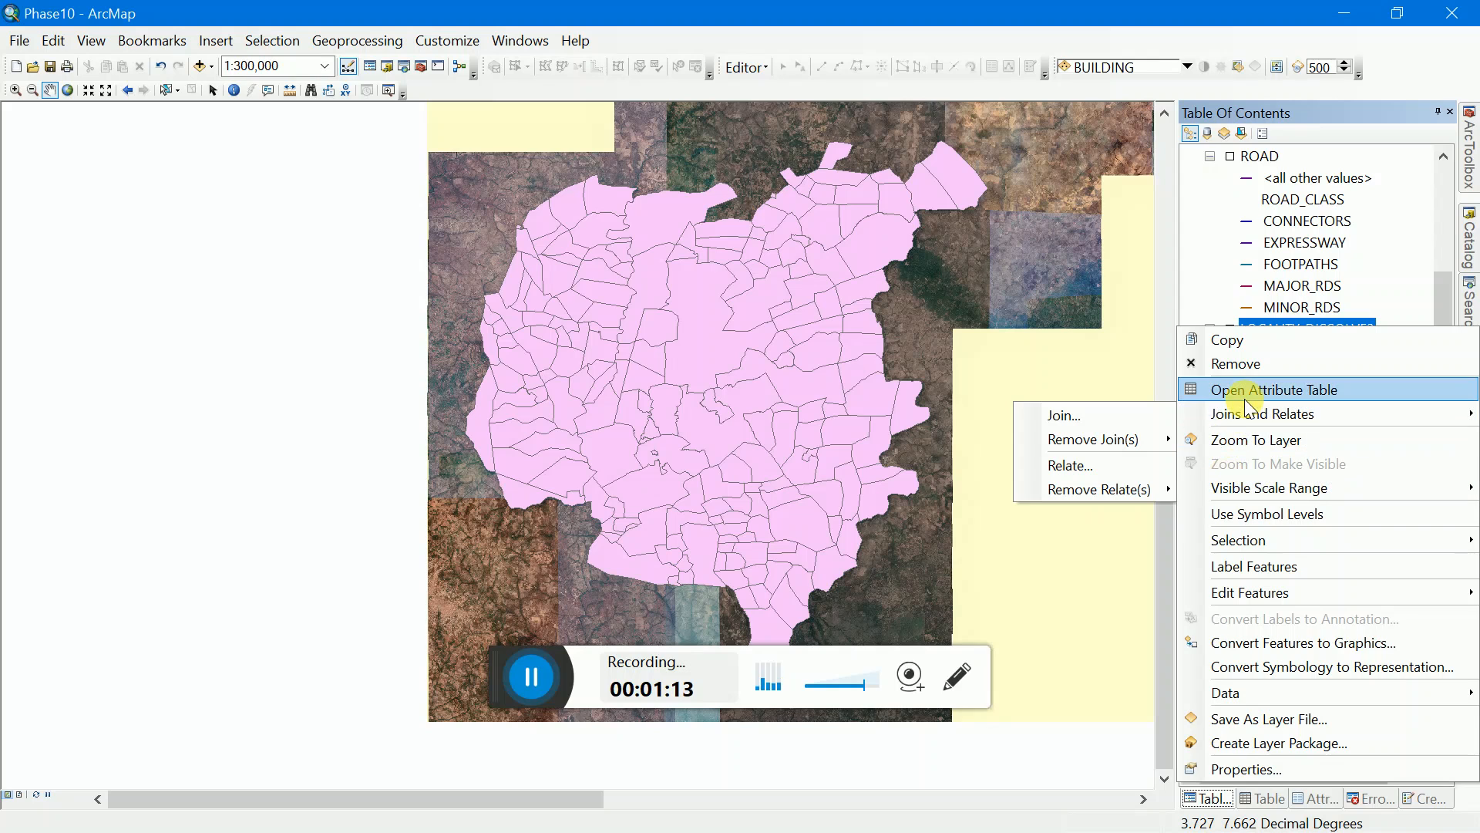
click(1168, 419)
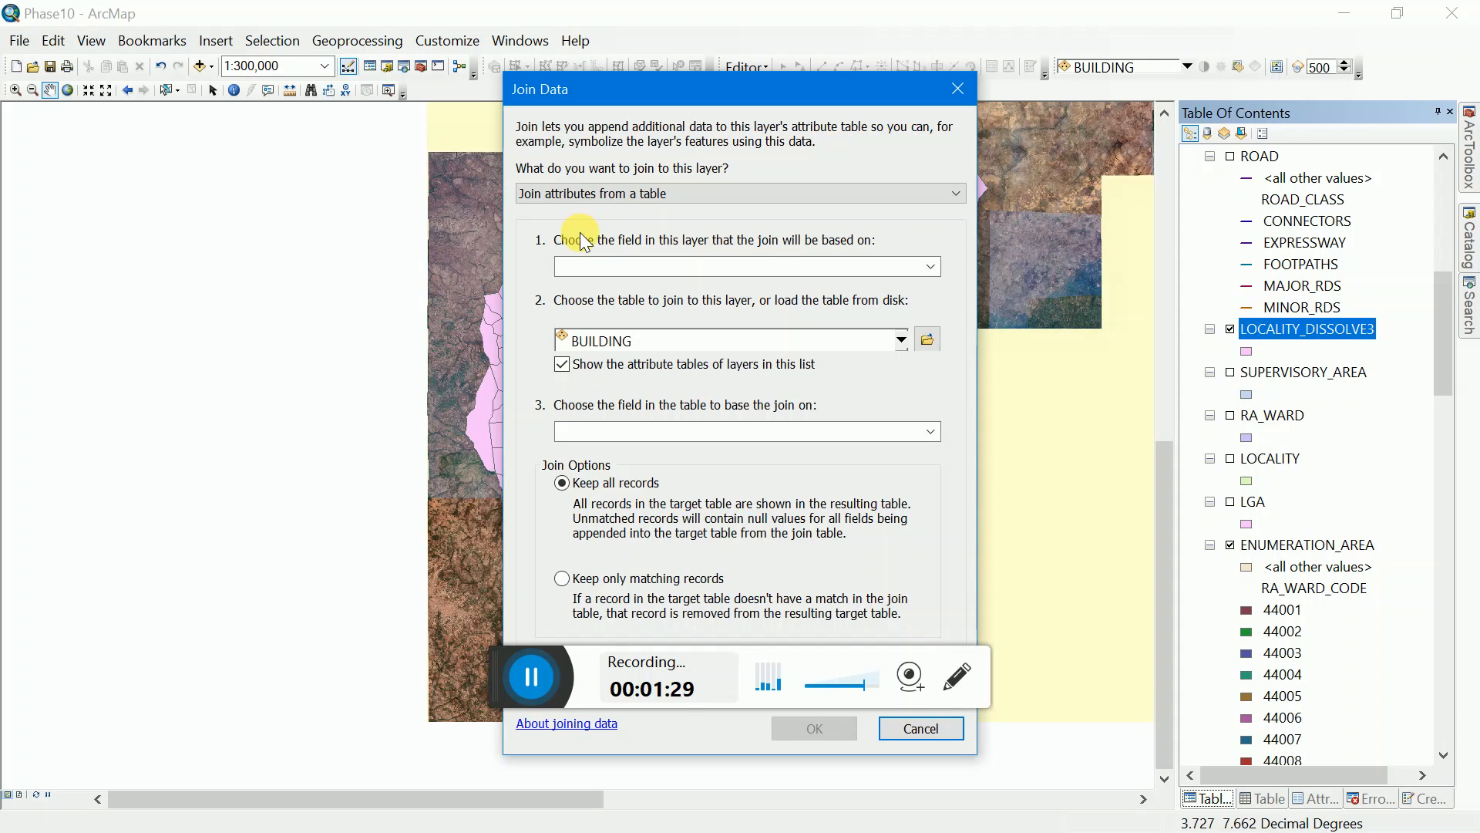
click(637, 266)
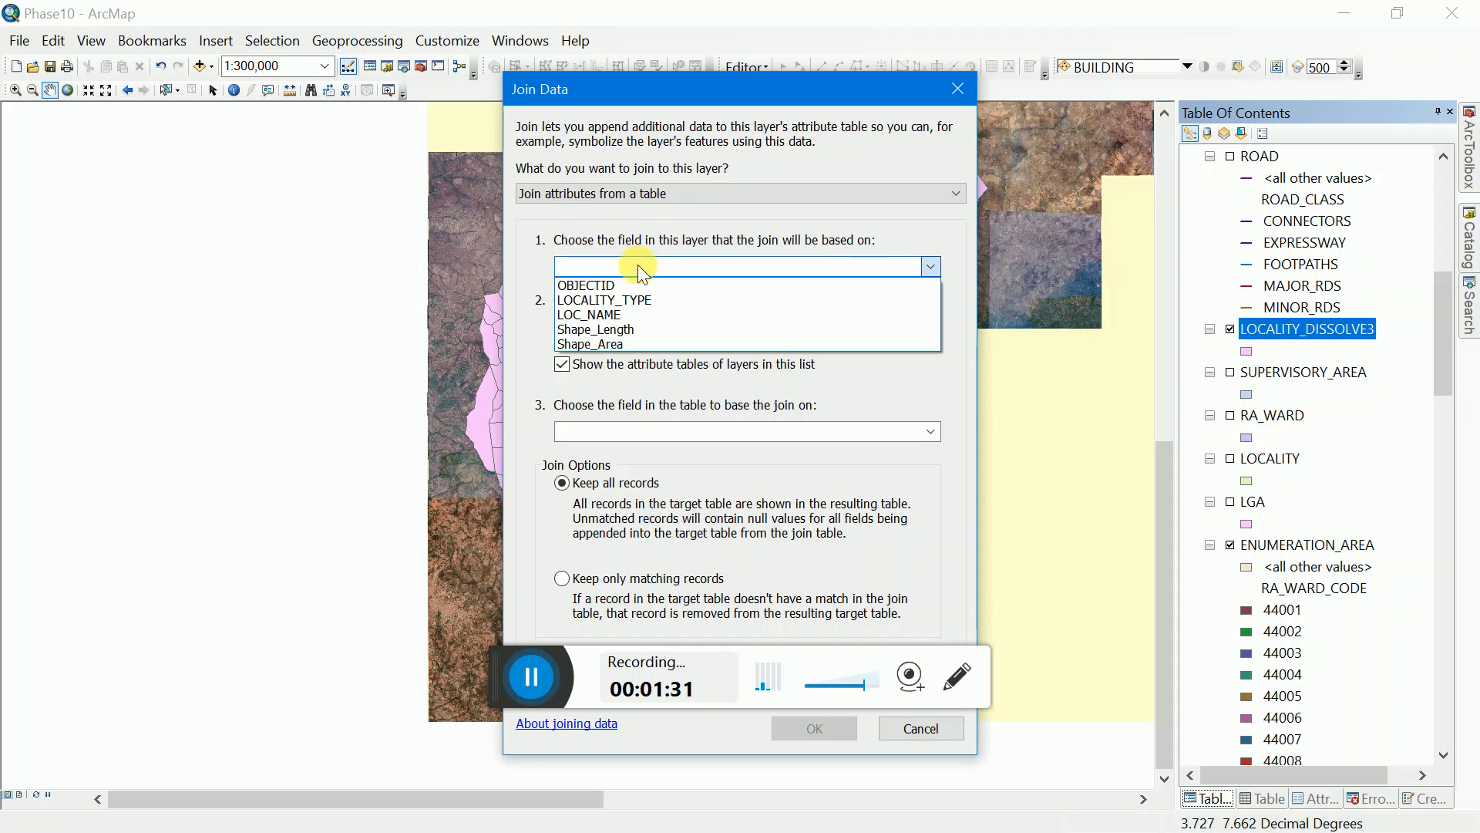
click(609, 314)
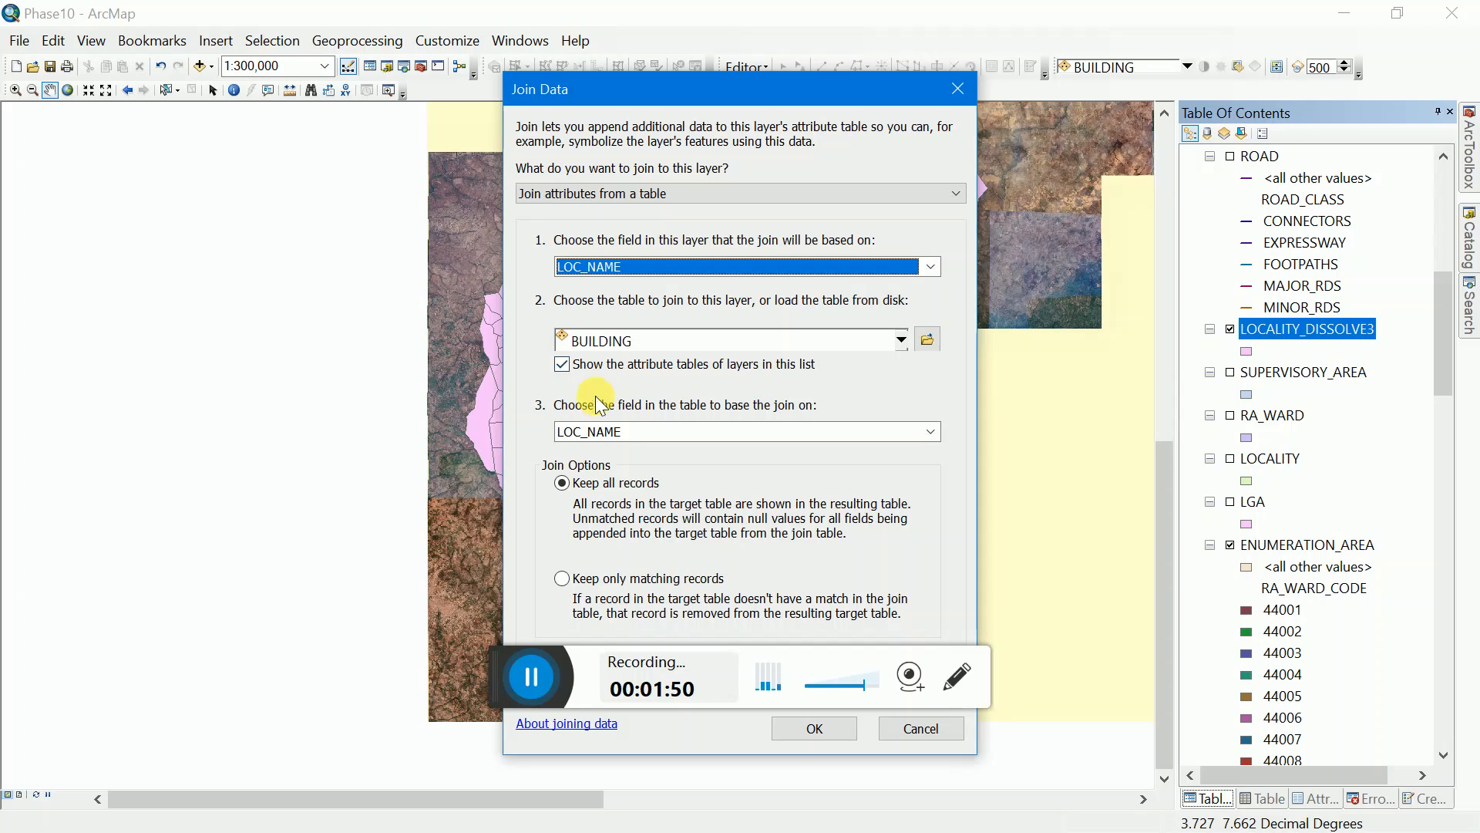
Step: Choose ENUMERATION_AREA_Merge6 as the table to join, with LOC_NAME as its matching field
click(631, 349)
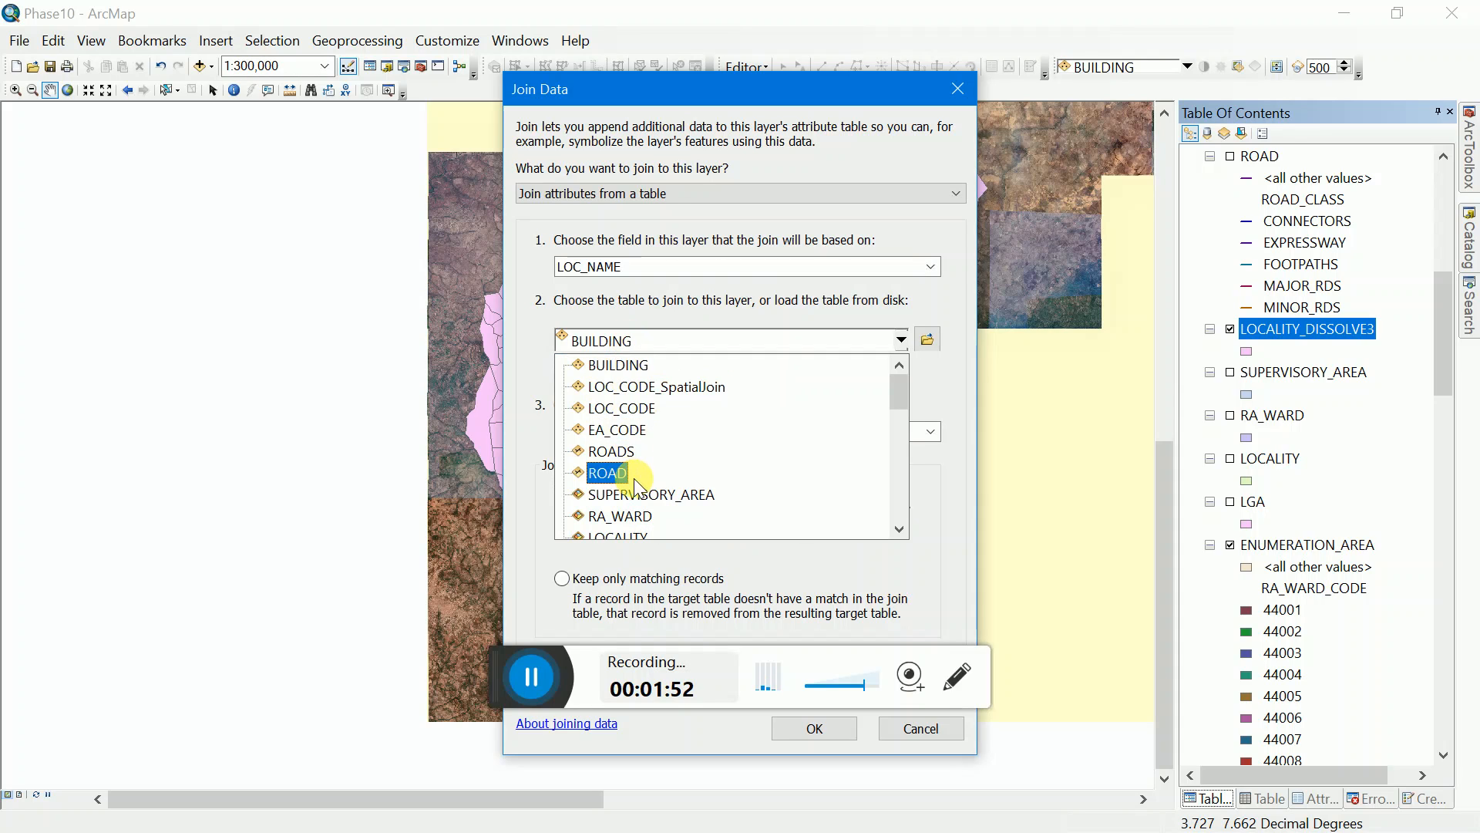
scroll(637, 486, down, 4)
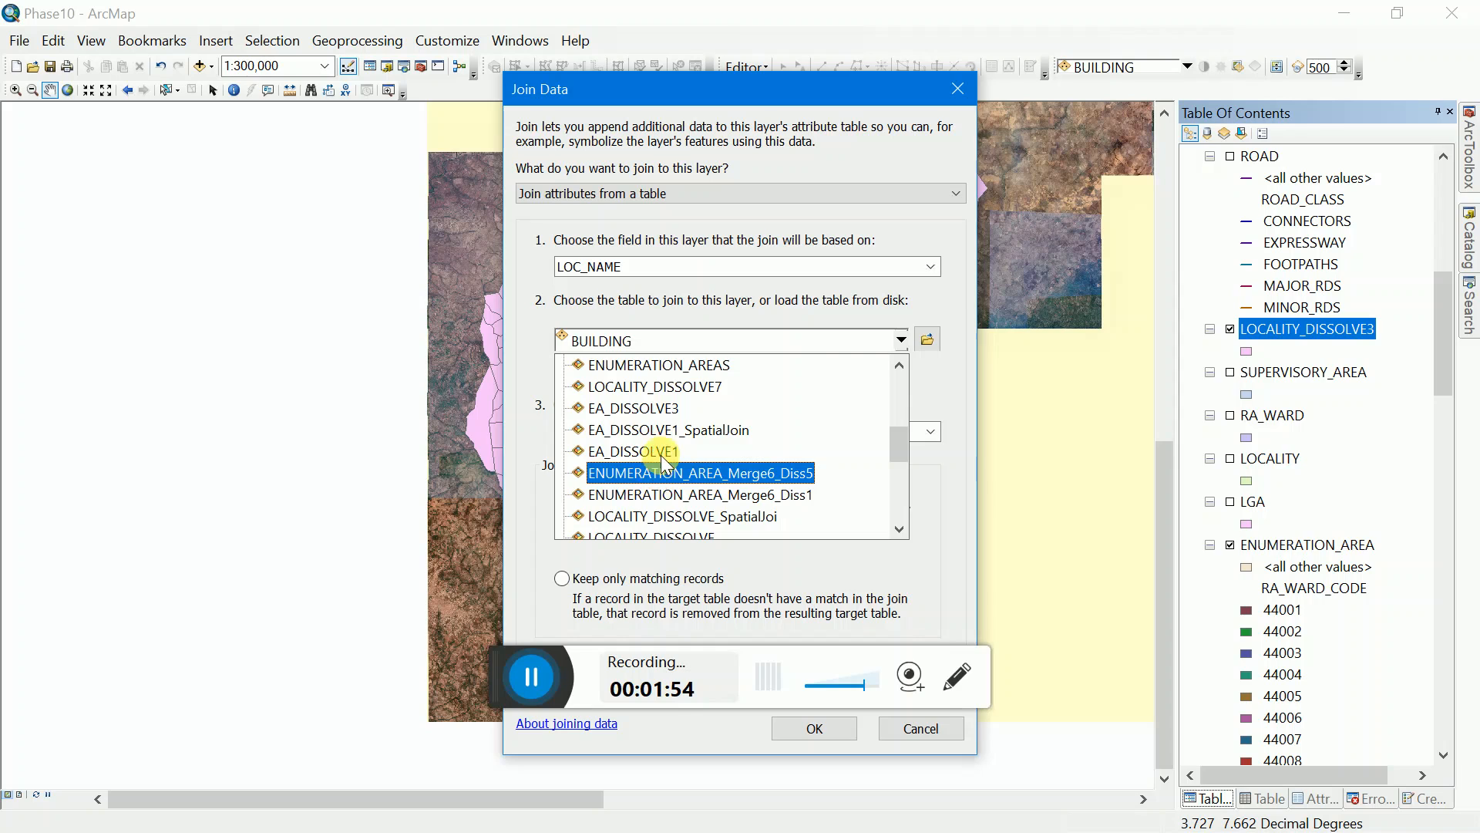
scroll(665, 454, down, 2)
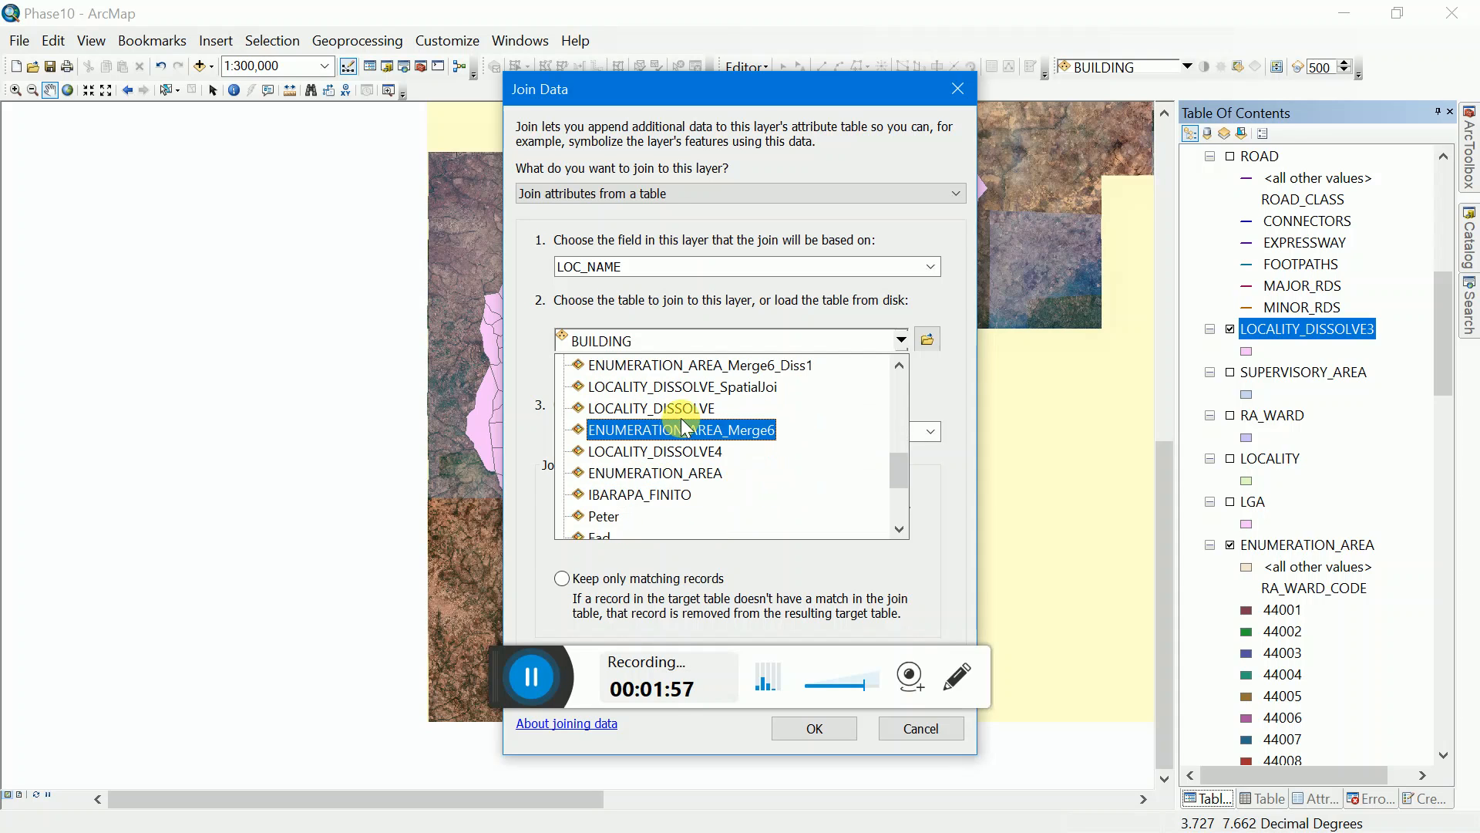
click(670, 408)
click(695, 353)
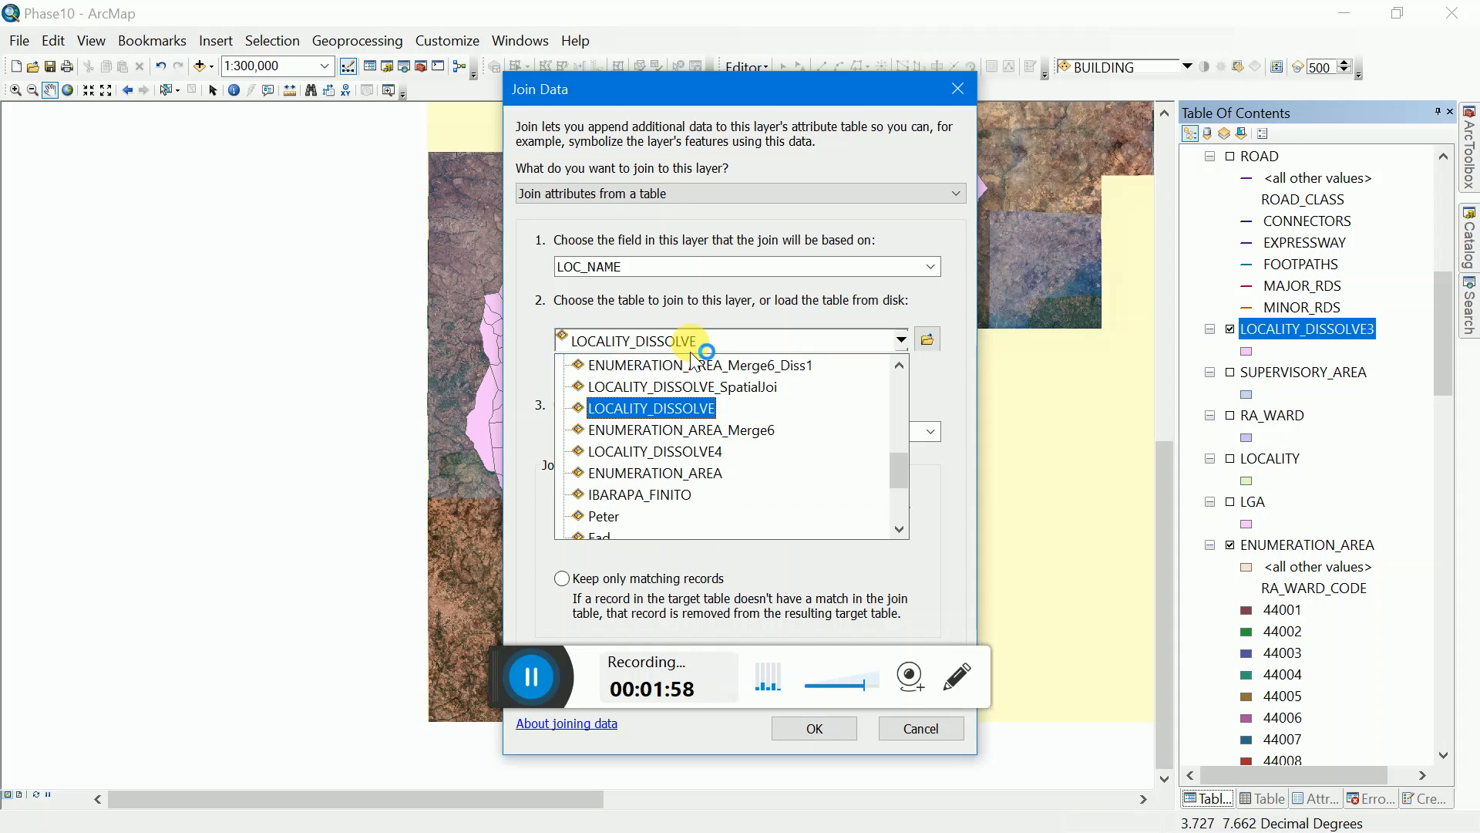
click(703, 430)
click(651, 445)
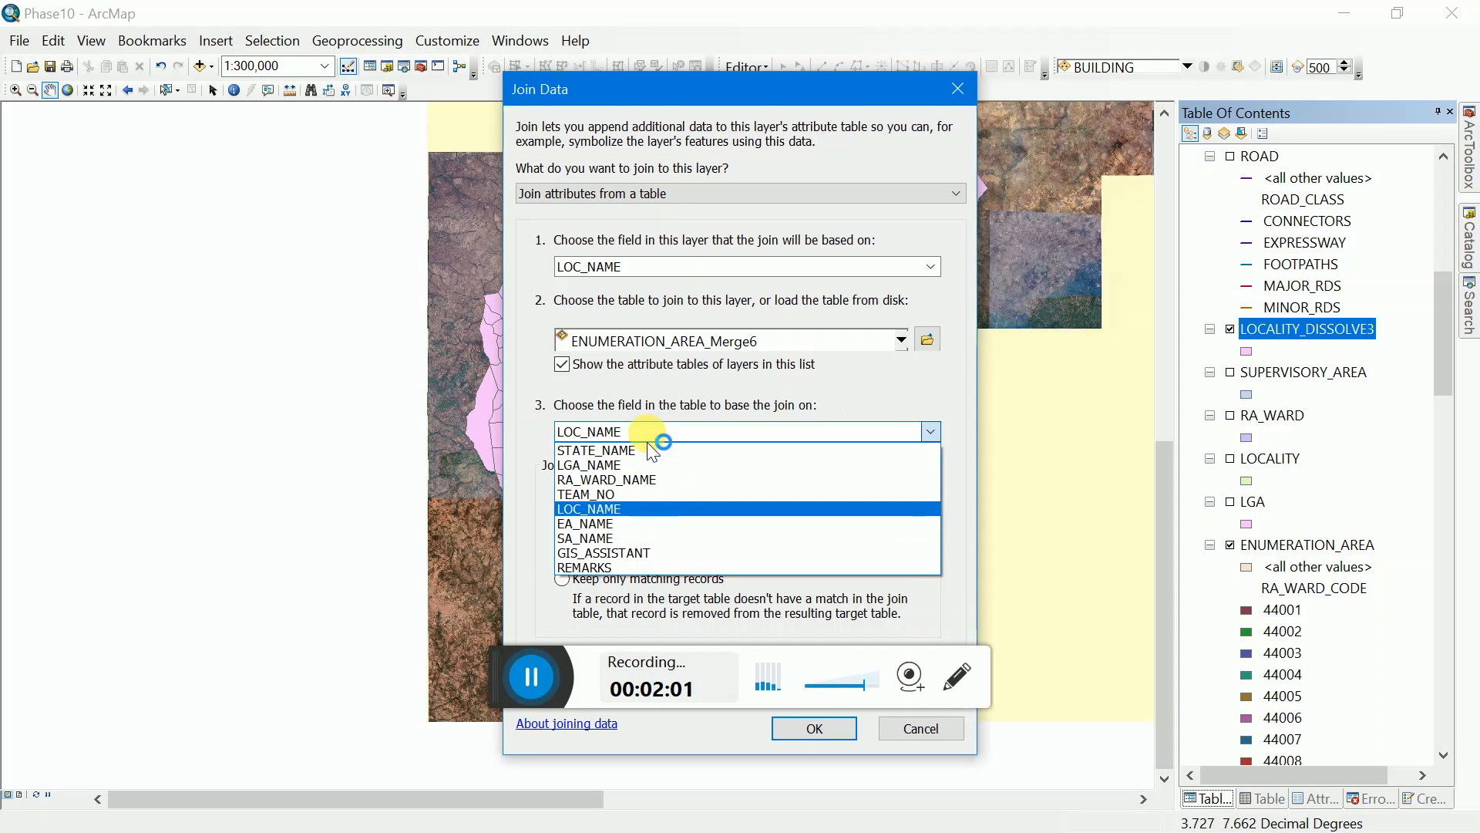
click(659, 437)
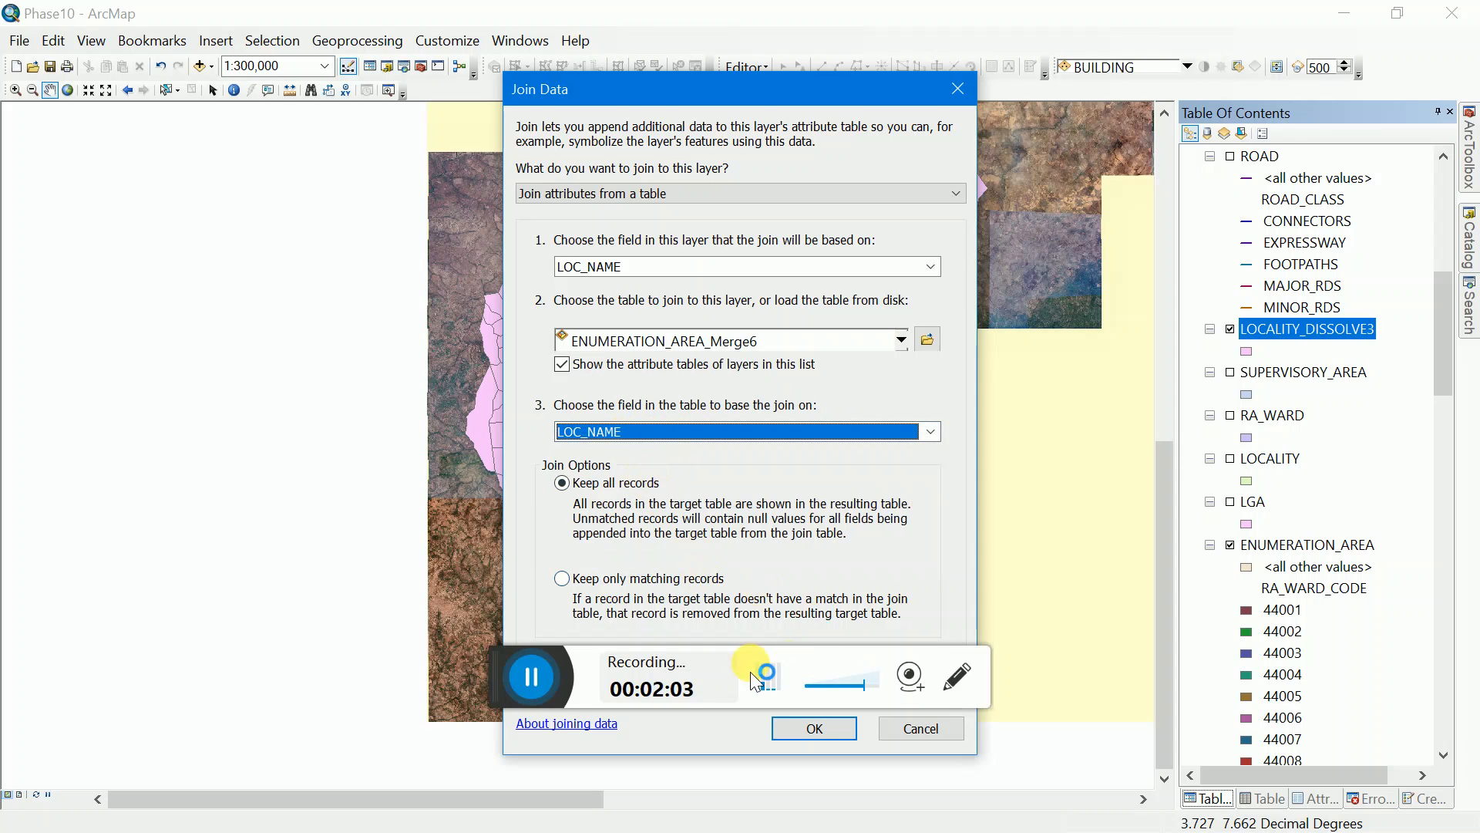
Step: Validate the join and apply it to the layer, keeping all records
drag(505, 683, 125, 578)
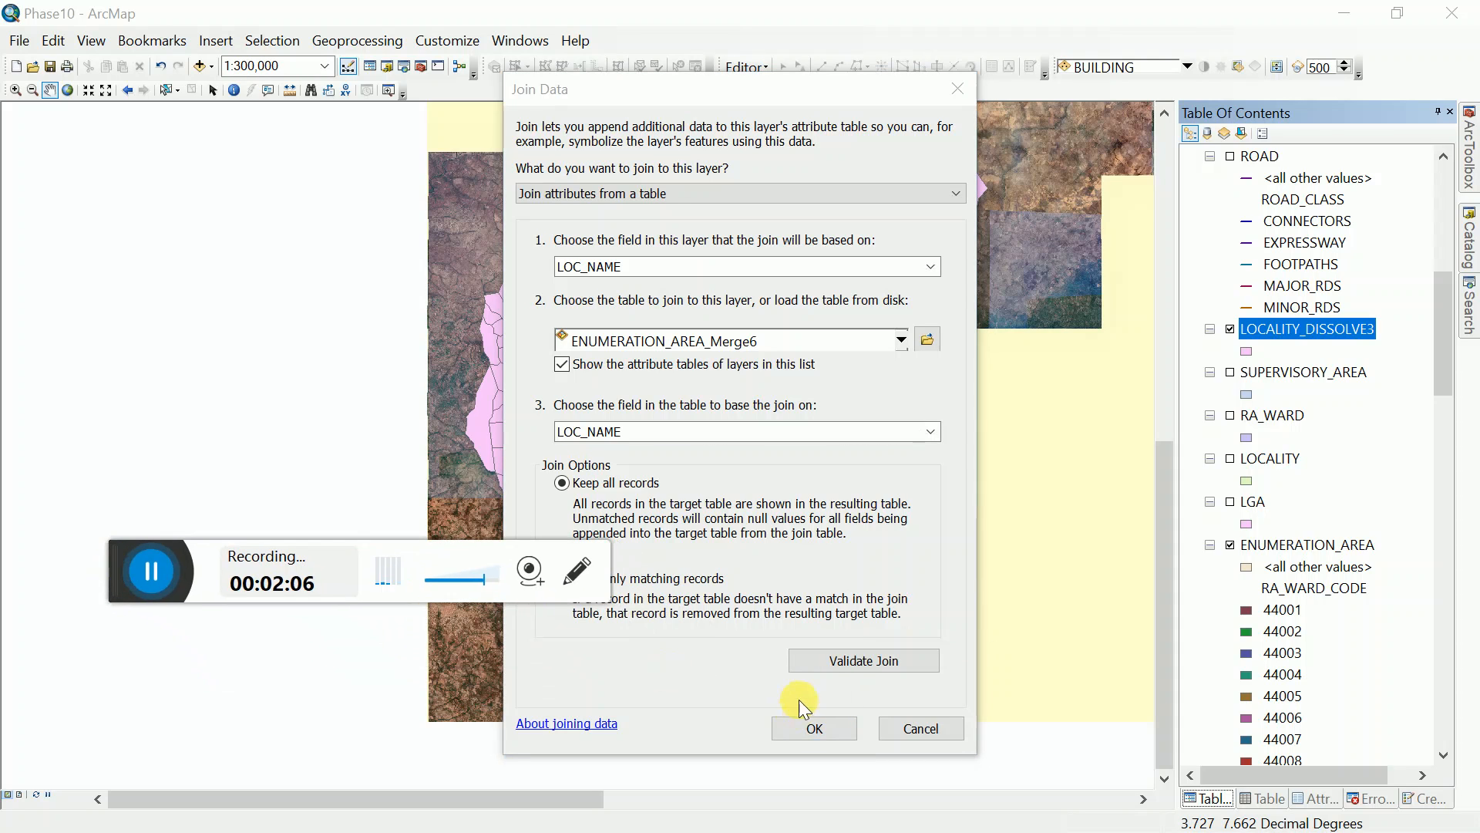
click(852, 663)
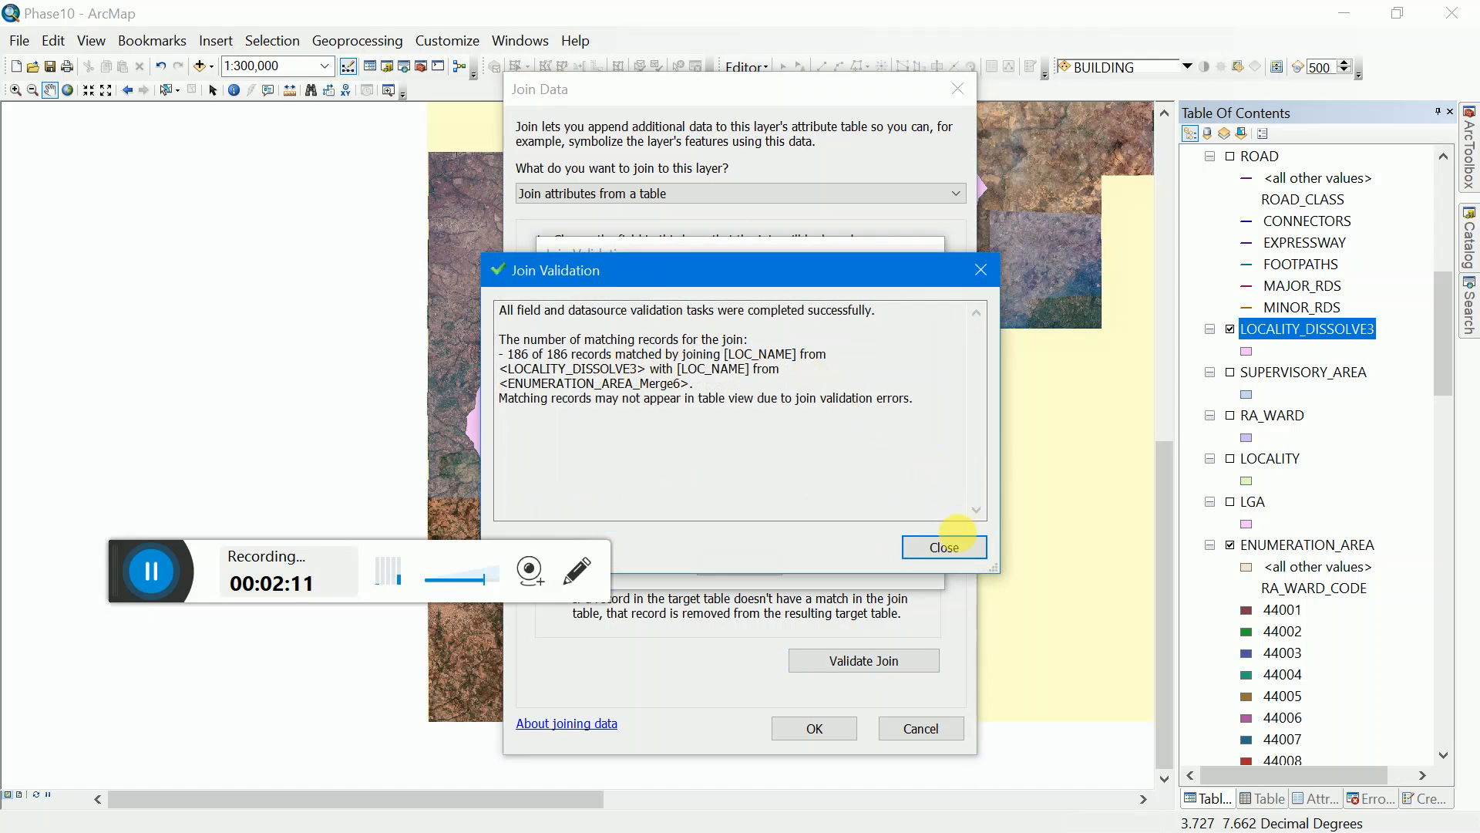
click(945, 549)
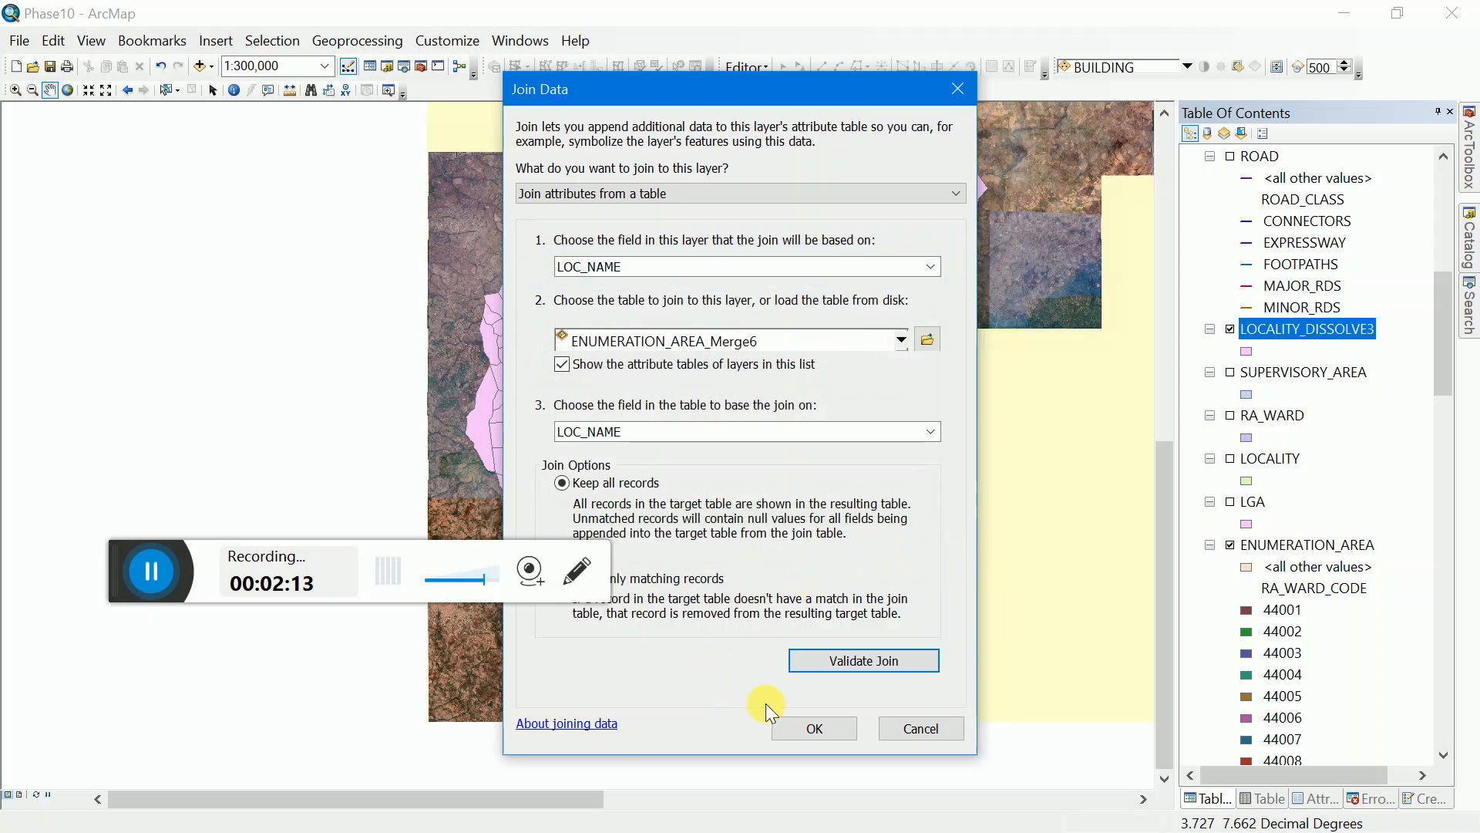
click(797, 728)
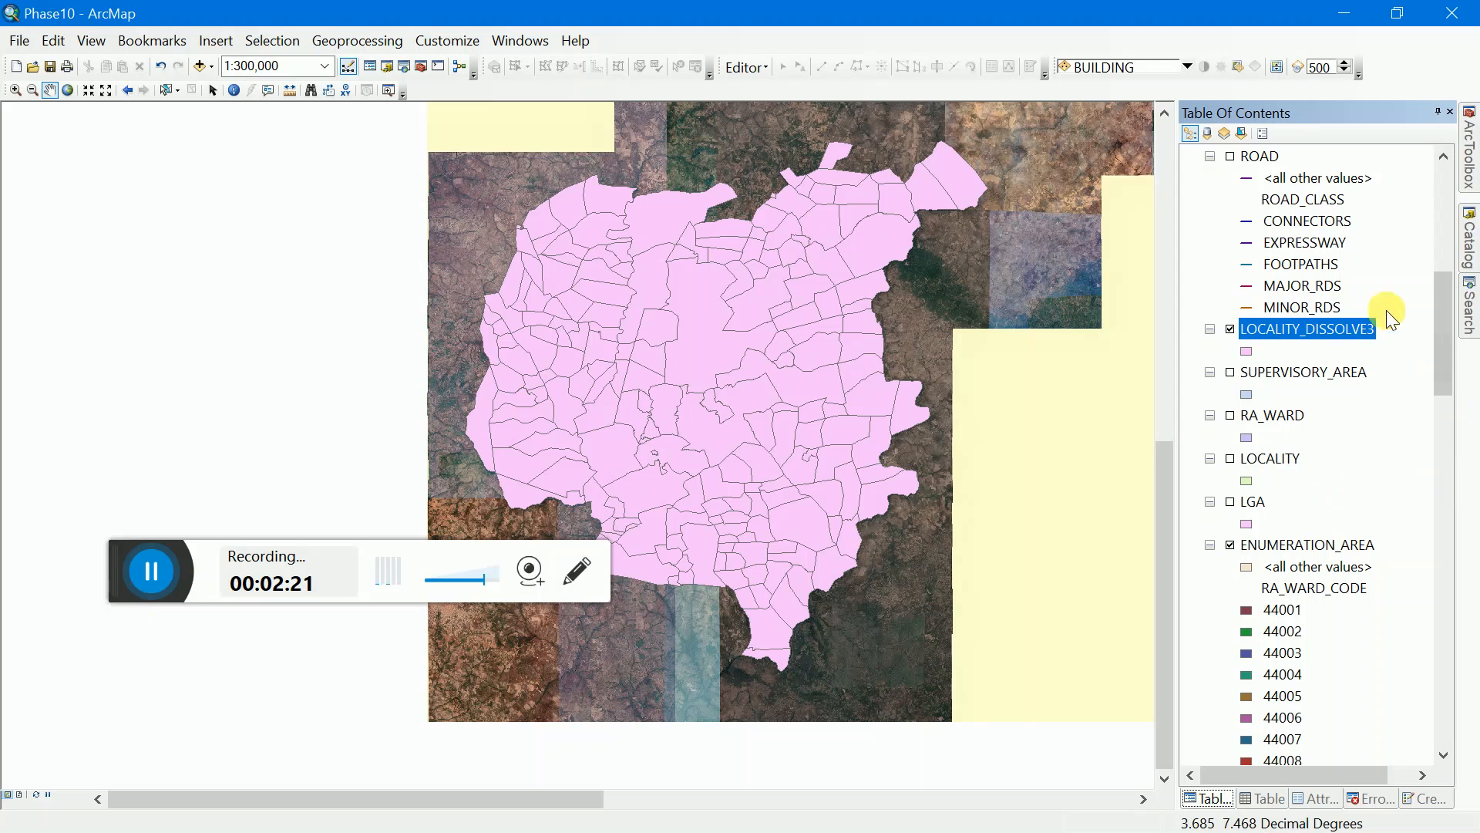
Step: Open the attribute table of LOCALITY_DISSOLVE3 and move the TEMP_LOC_CODE column between Shape and LOCALITY_TYPE
right_click(1320, 329)
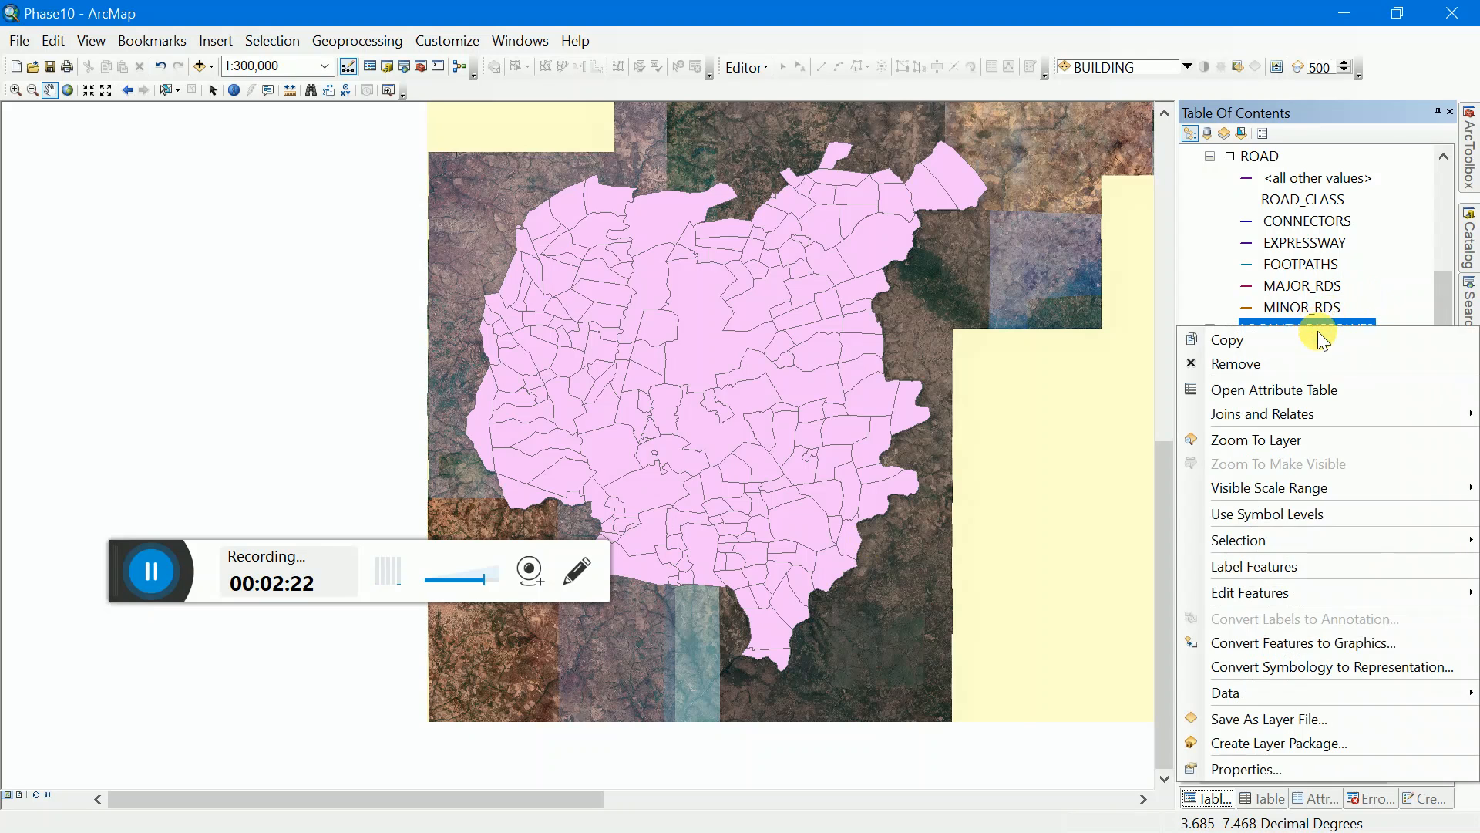
click(1321, 387)
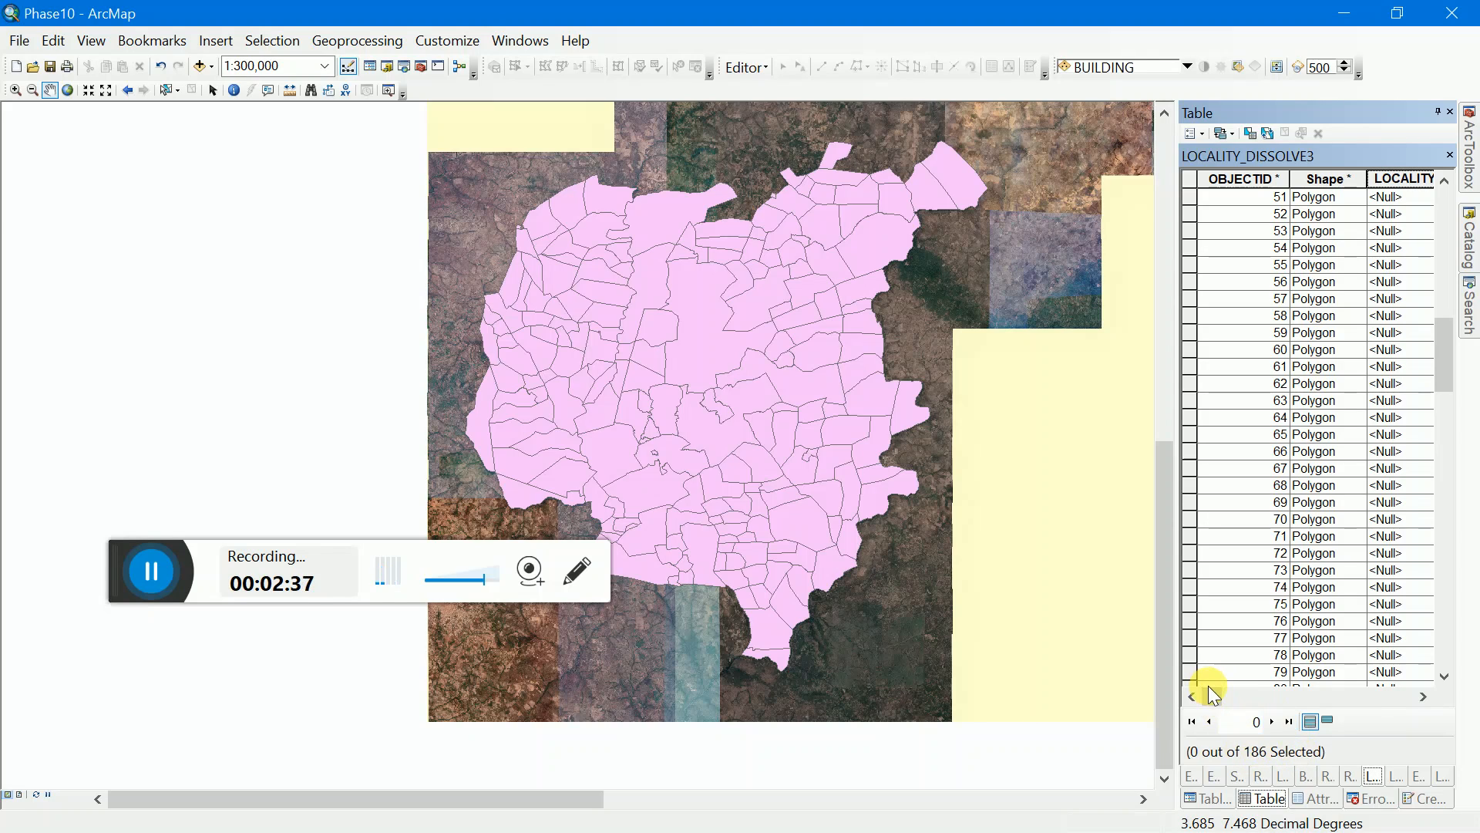
drag(1211, 694, 1280, 668)
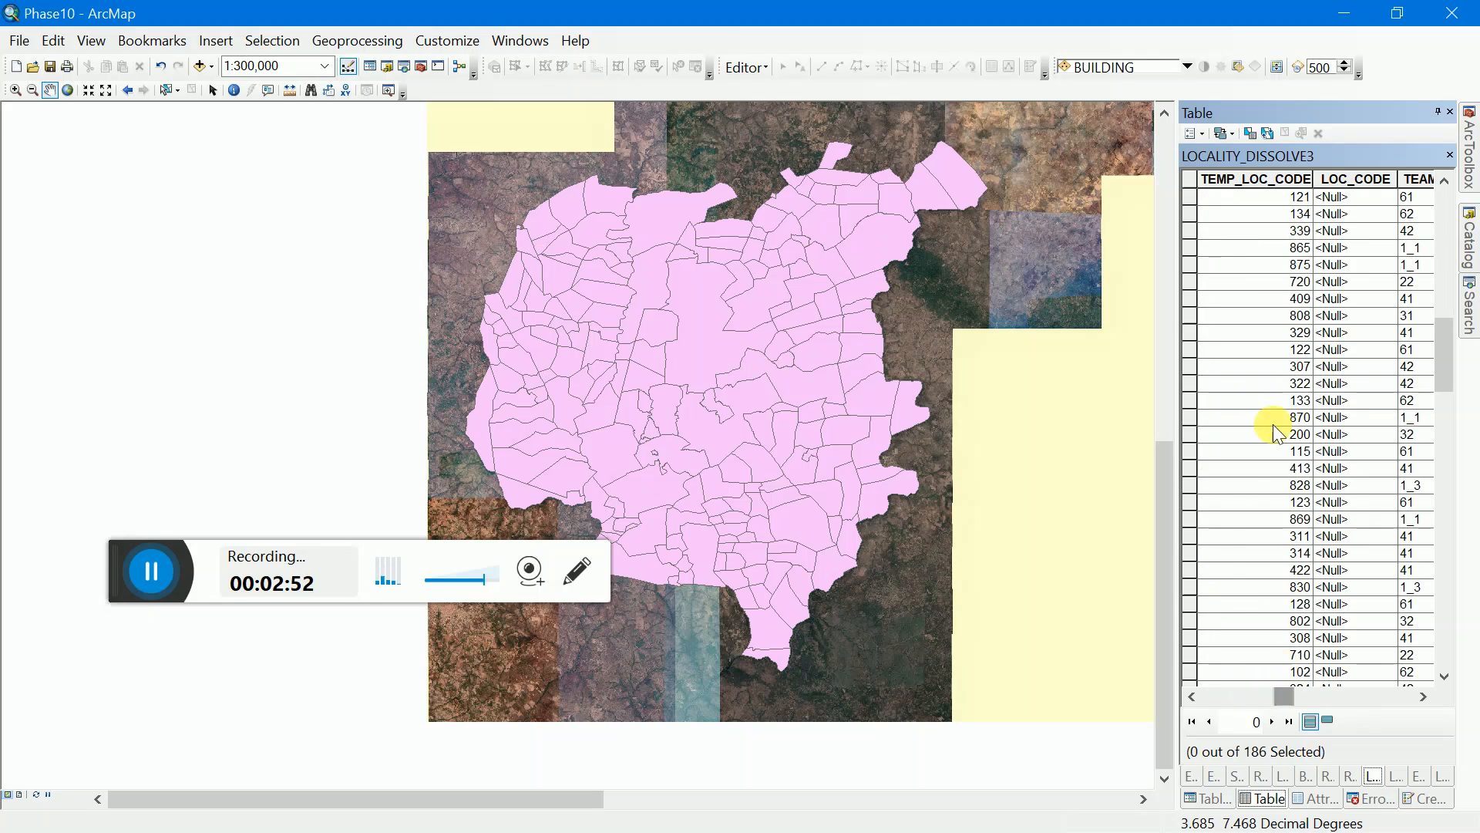
click(1251, 180)
drag(1246, 176, 1334, 486)
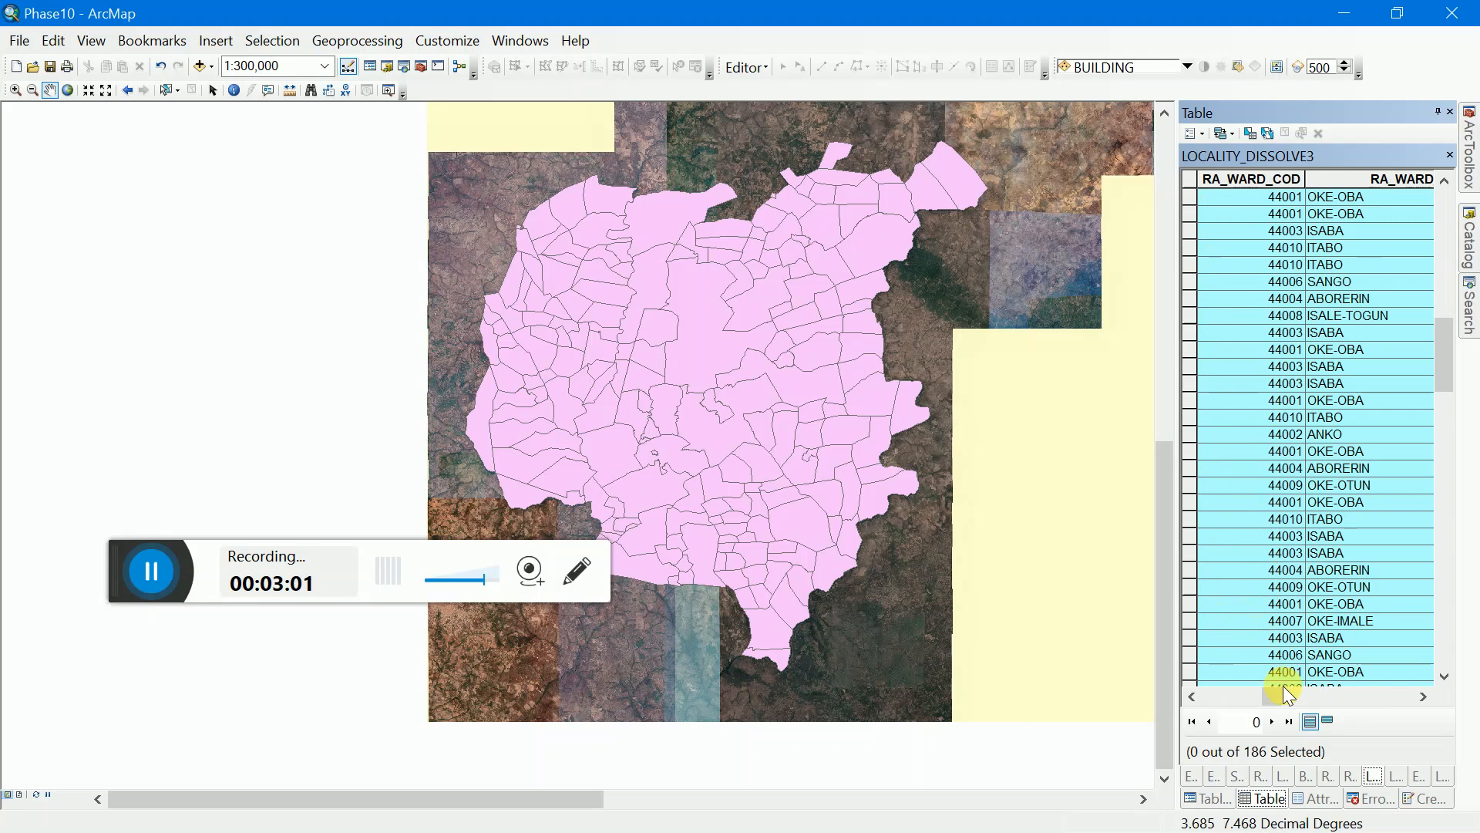
mouse_move(1277, 694)
mouse_down()
mouse_move(1306, 694)
mouse_move(1287, 694)
mouse_up()
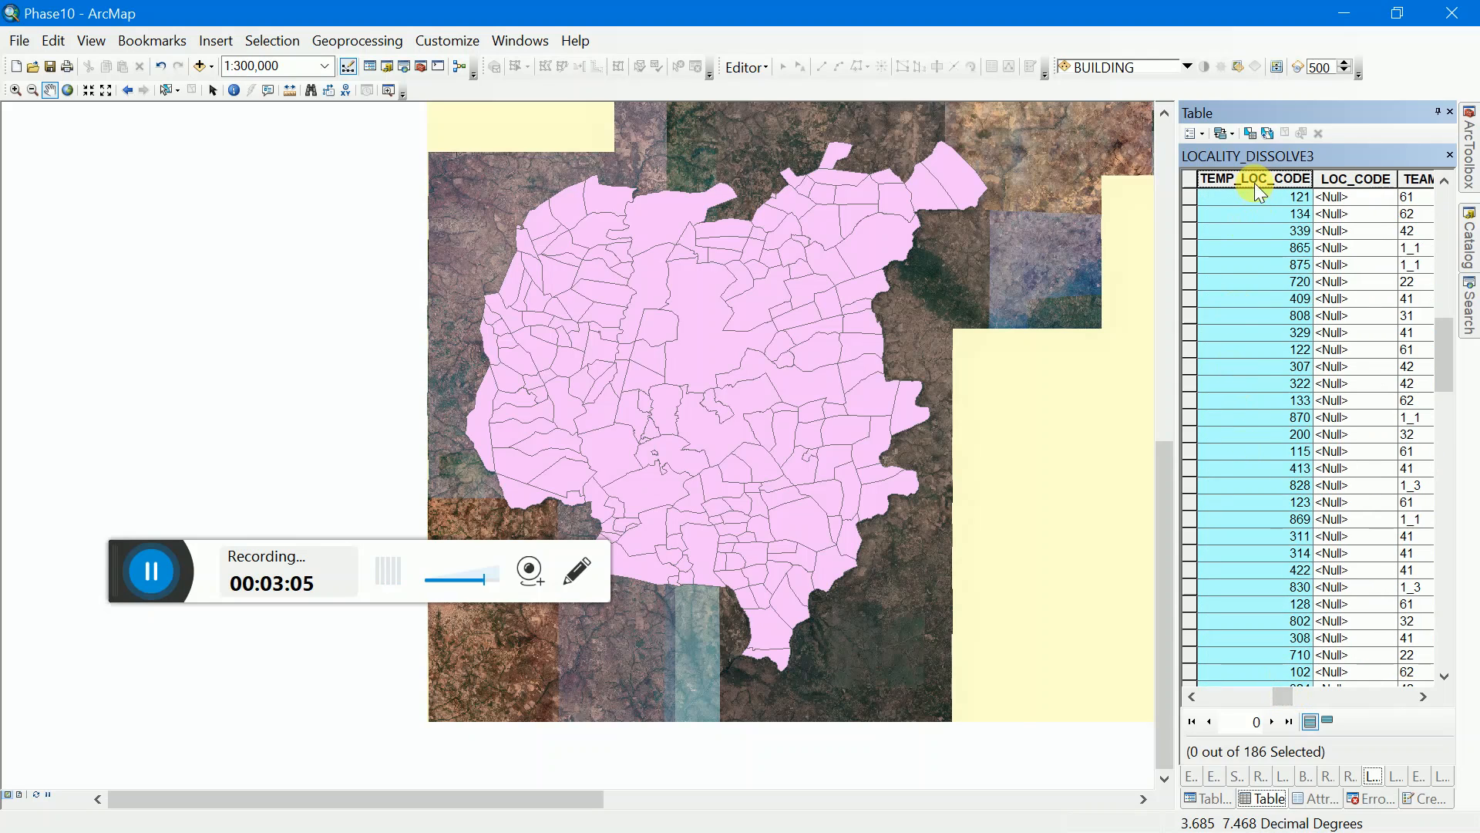
drag(1256, 179, 1370, 196)
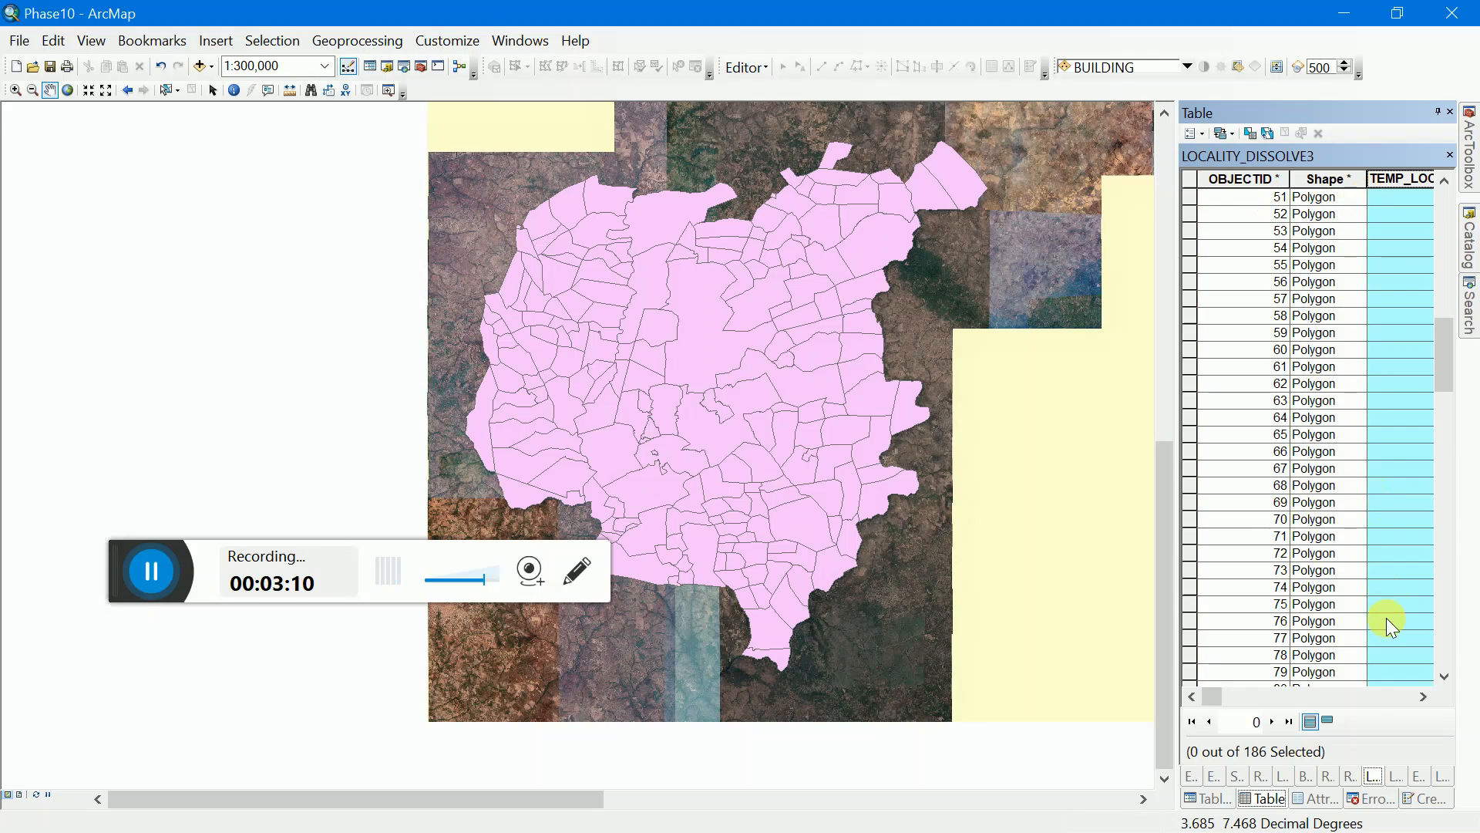
Step: Sort the LOCALITY_DISSOLVE3 records by TEMP_LOC_CODE in ascending order
click(1419, 694)
click(1418, 693)
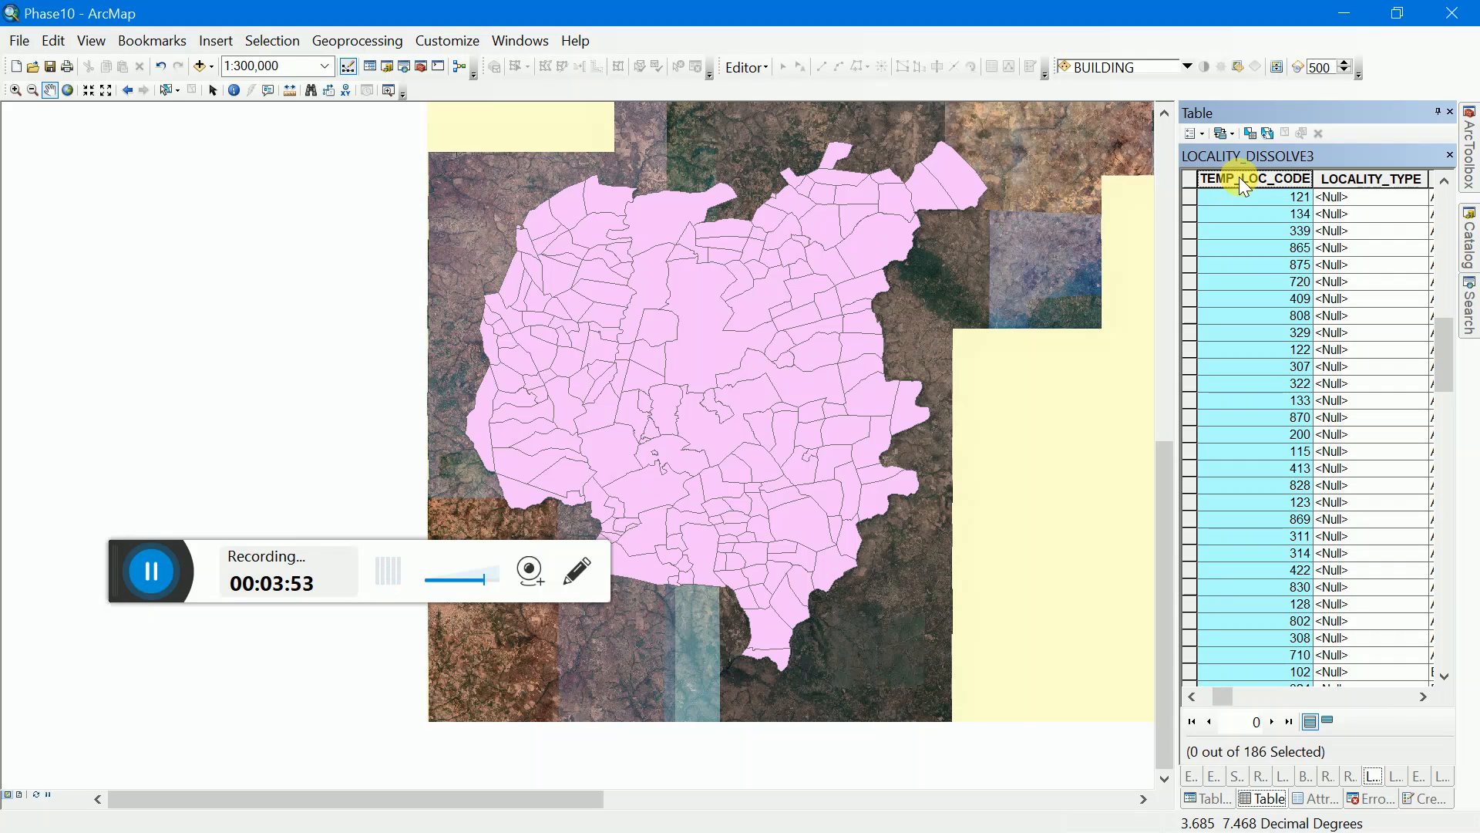
scroll(1249, 273, up, 10)
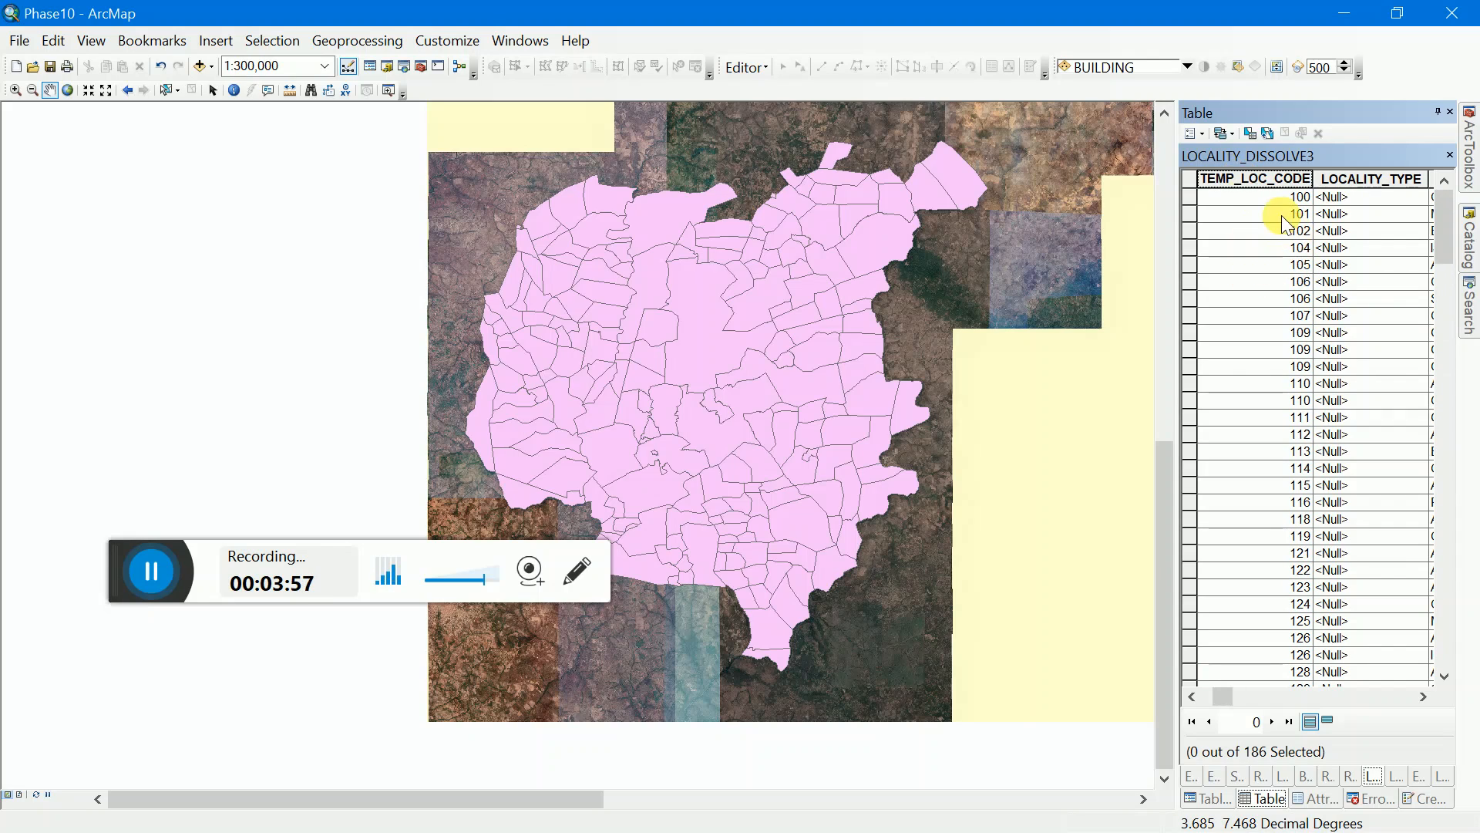
Step: Select the records with TEMP_LOC_CODE 100, 200 and 300 one after another to locate their polygons on the map
click(1195, 199)
scroll(1215, 475, down, 10)
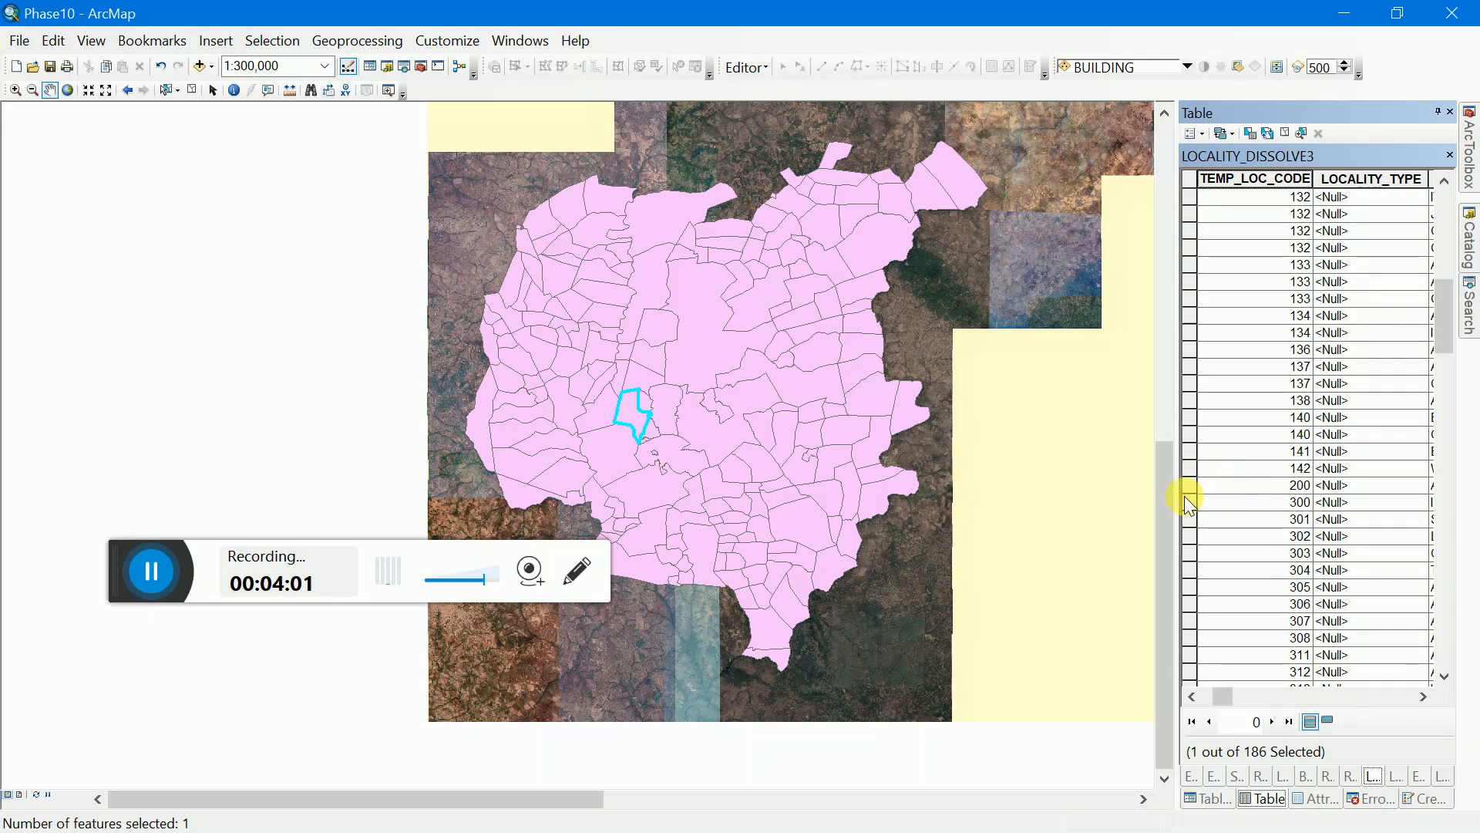
click(1185, 486)
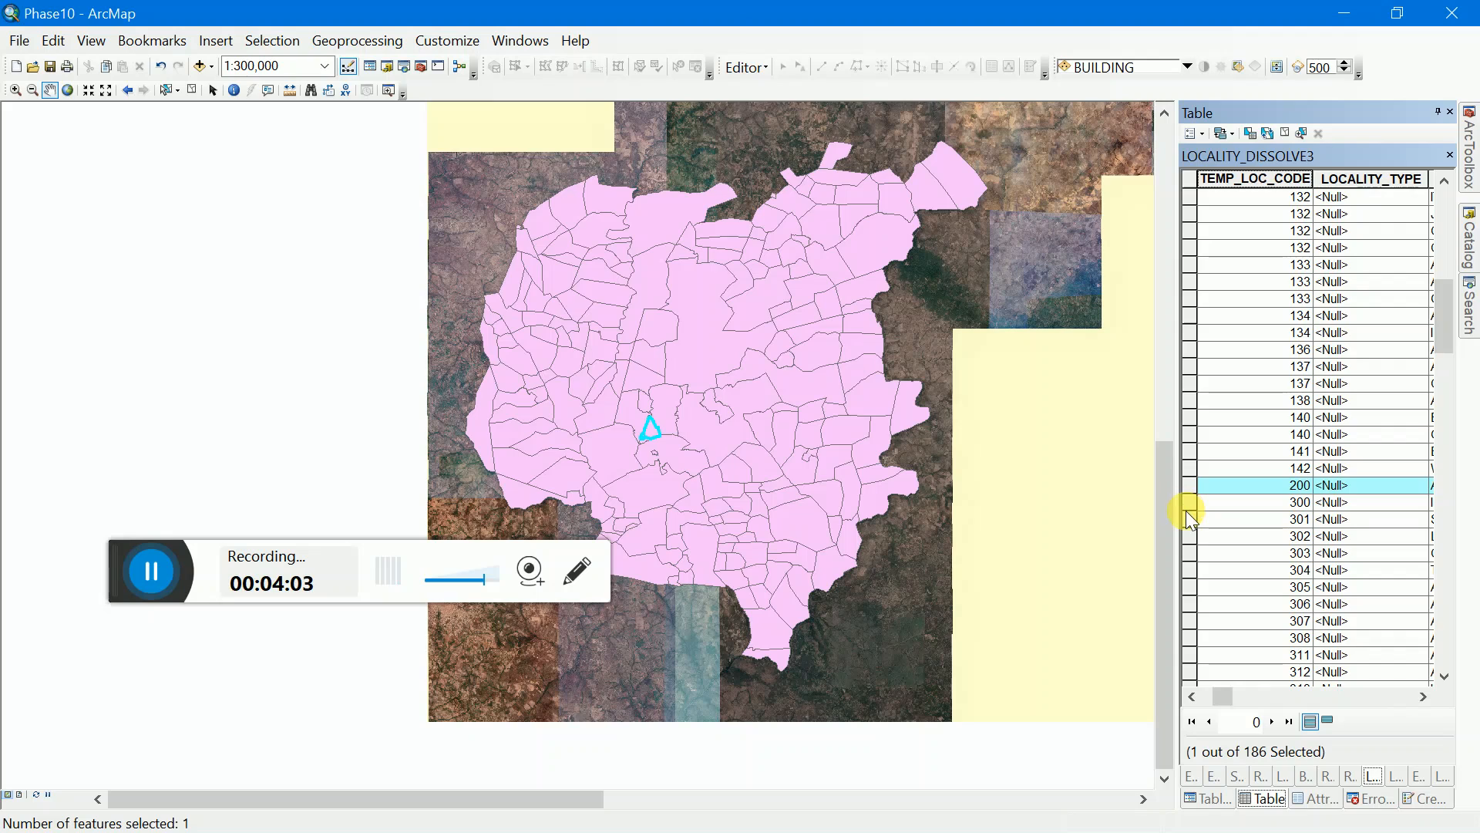
click(1189, 505)
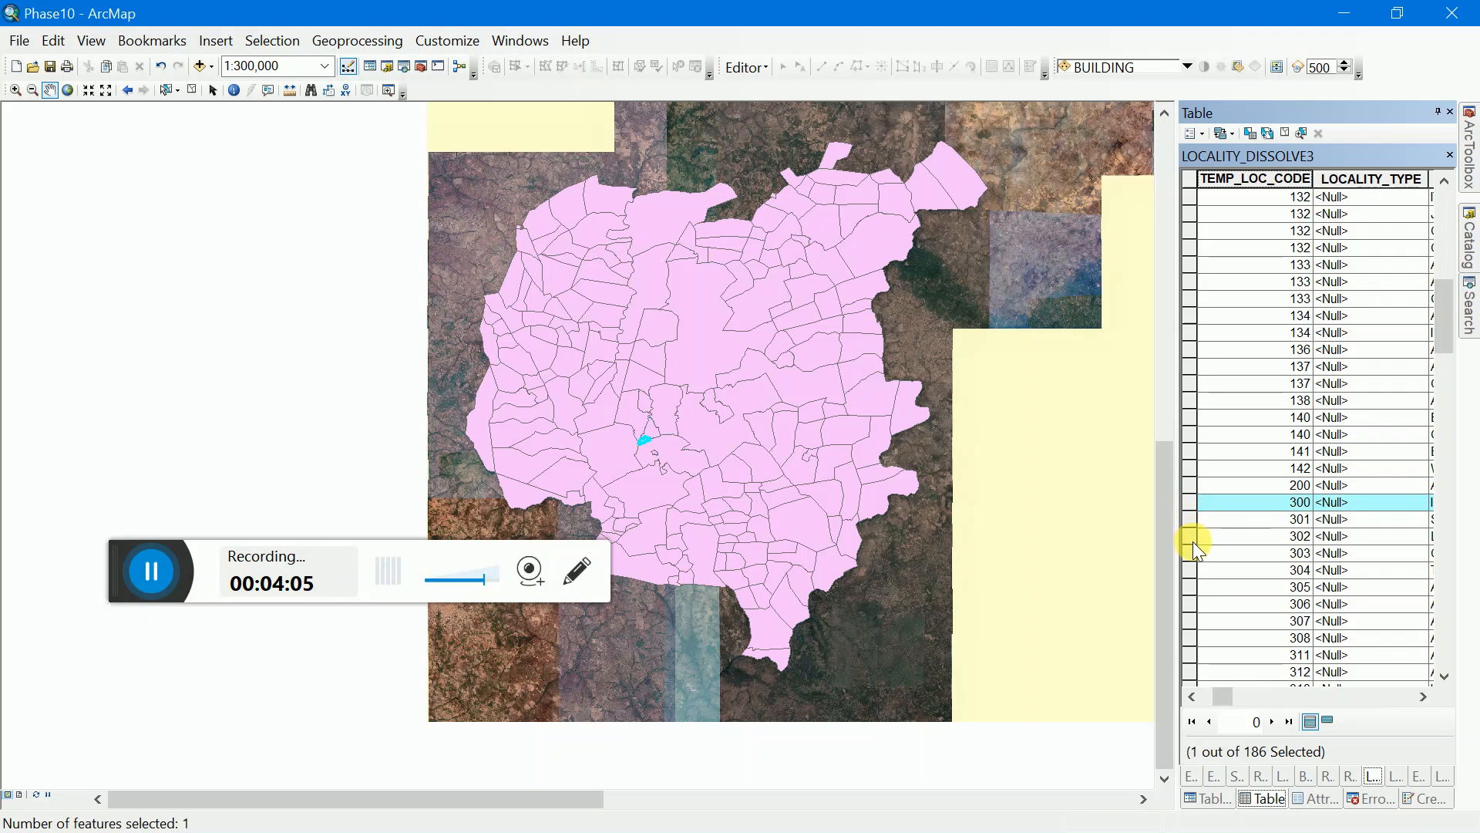
scroll(1193, 541, down, 10)
scroll(1193, 541, up, 20)
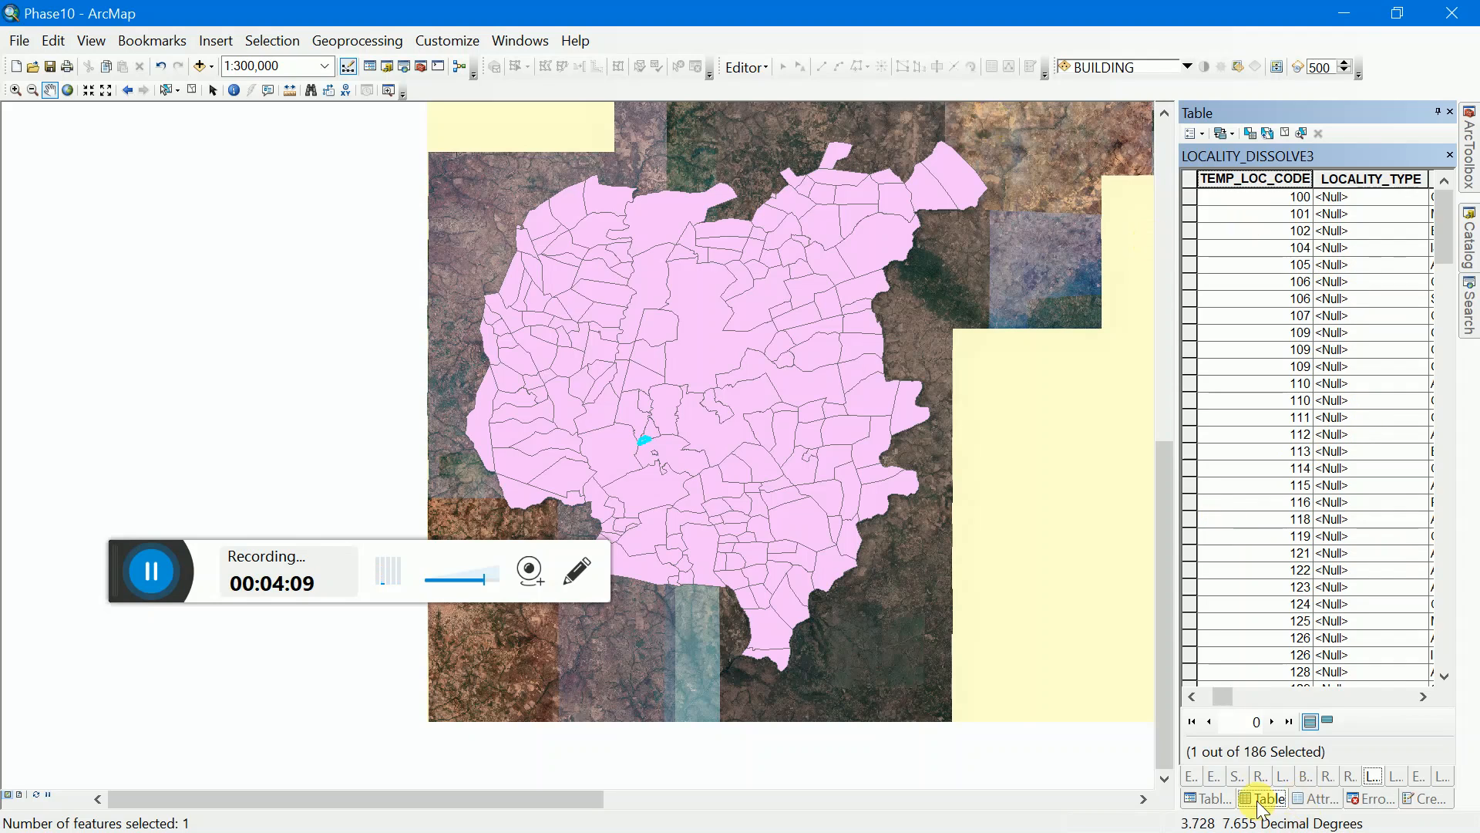
Step: Start an edit session on the LOCALITY_DISSOLVE3 layer
click(1218, 795)
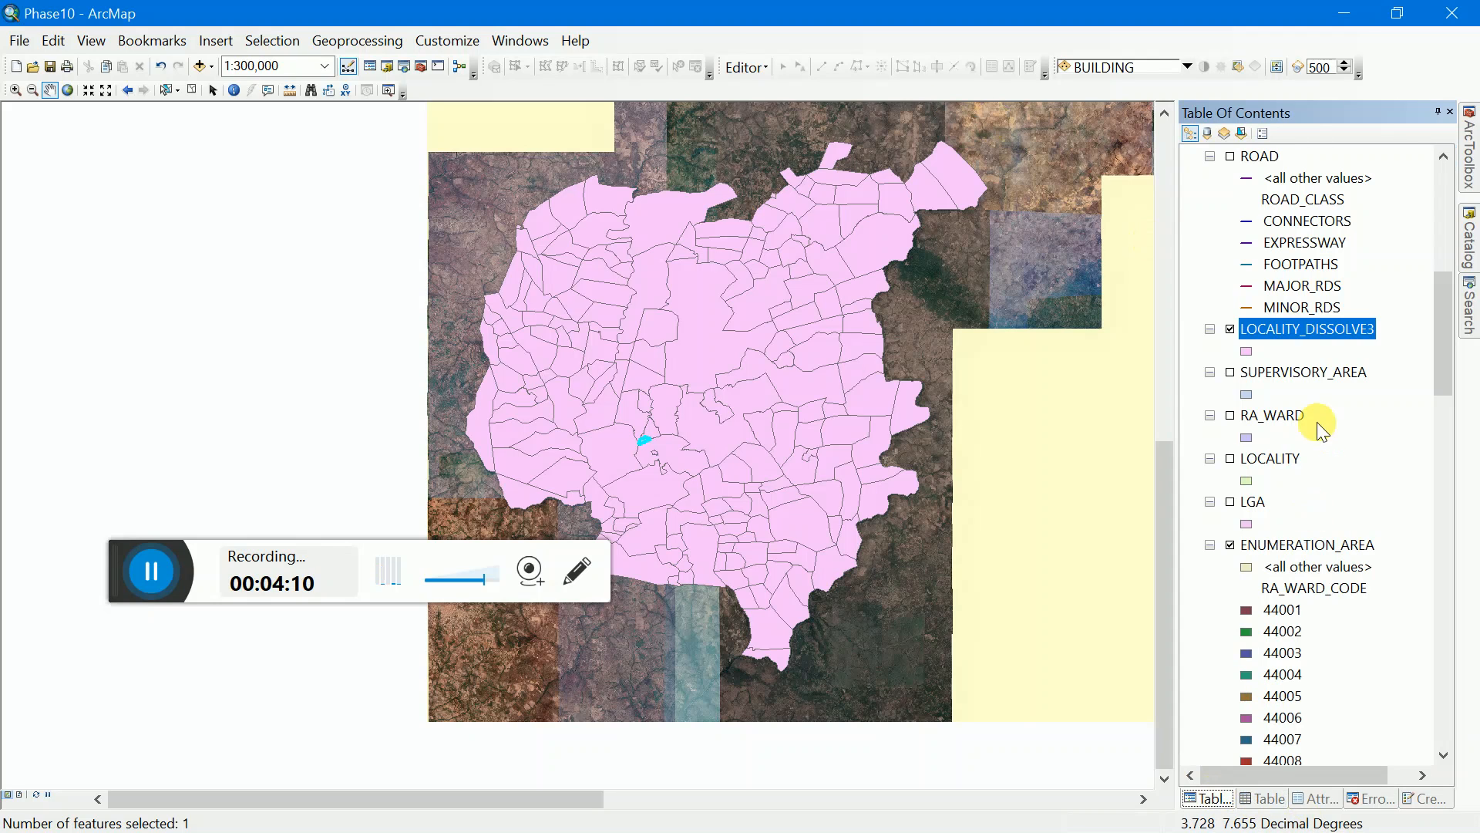
right_click(1321, 330)
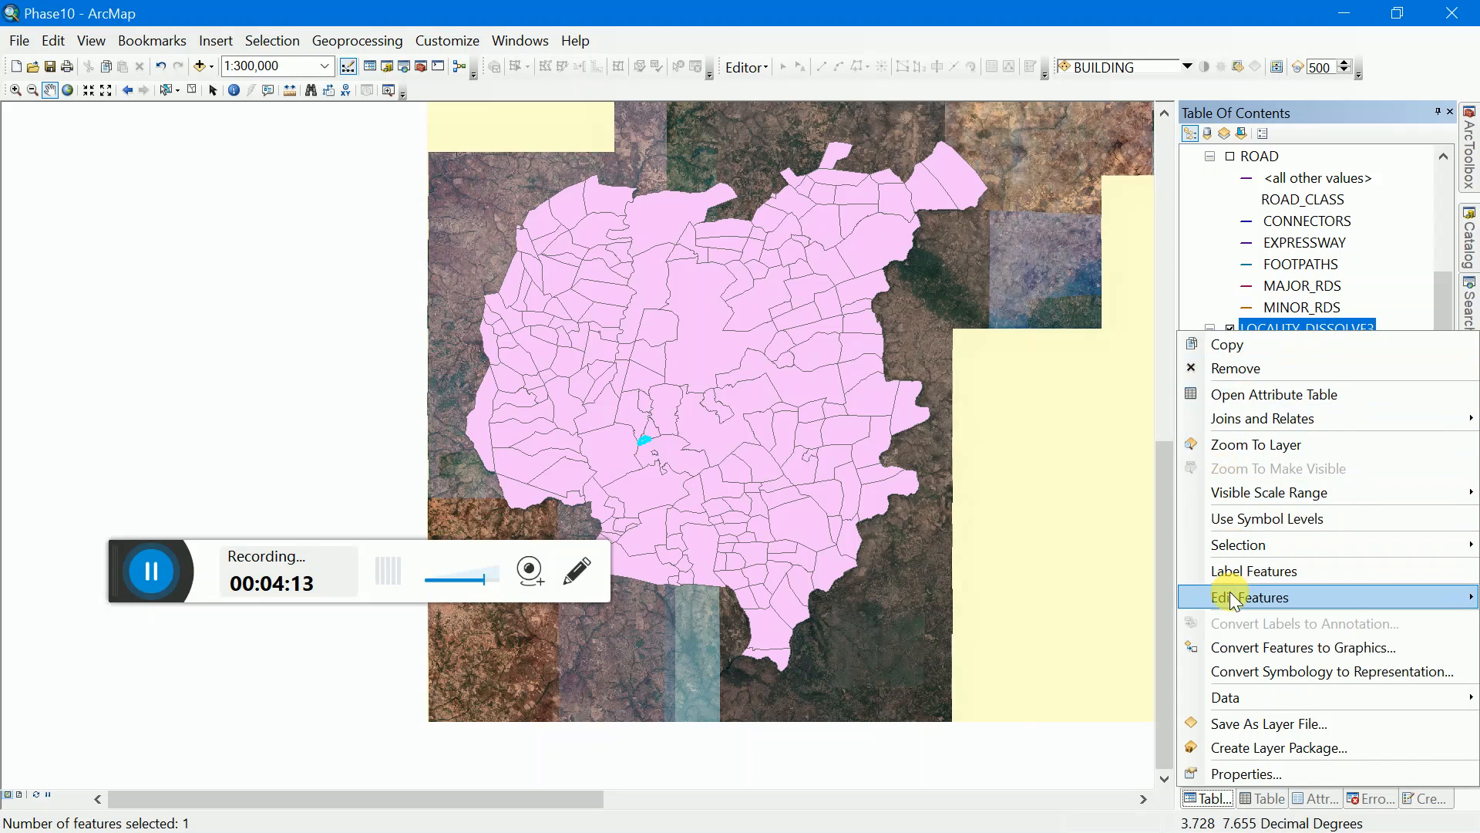
mouse_move(1229, 594)
click(1121, 602)
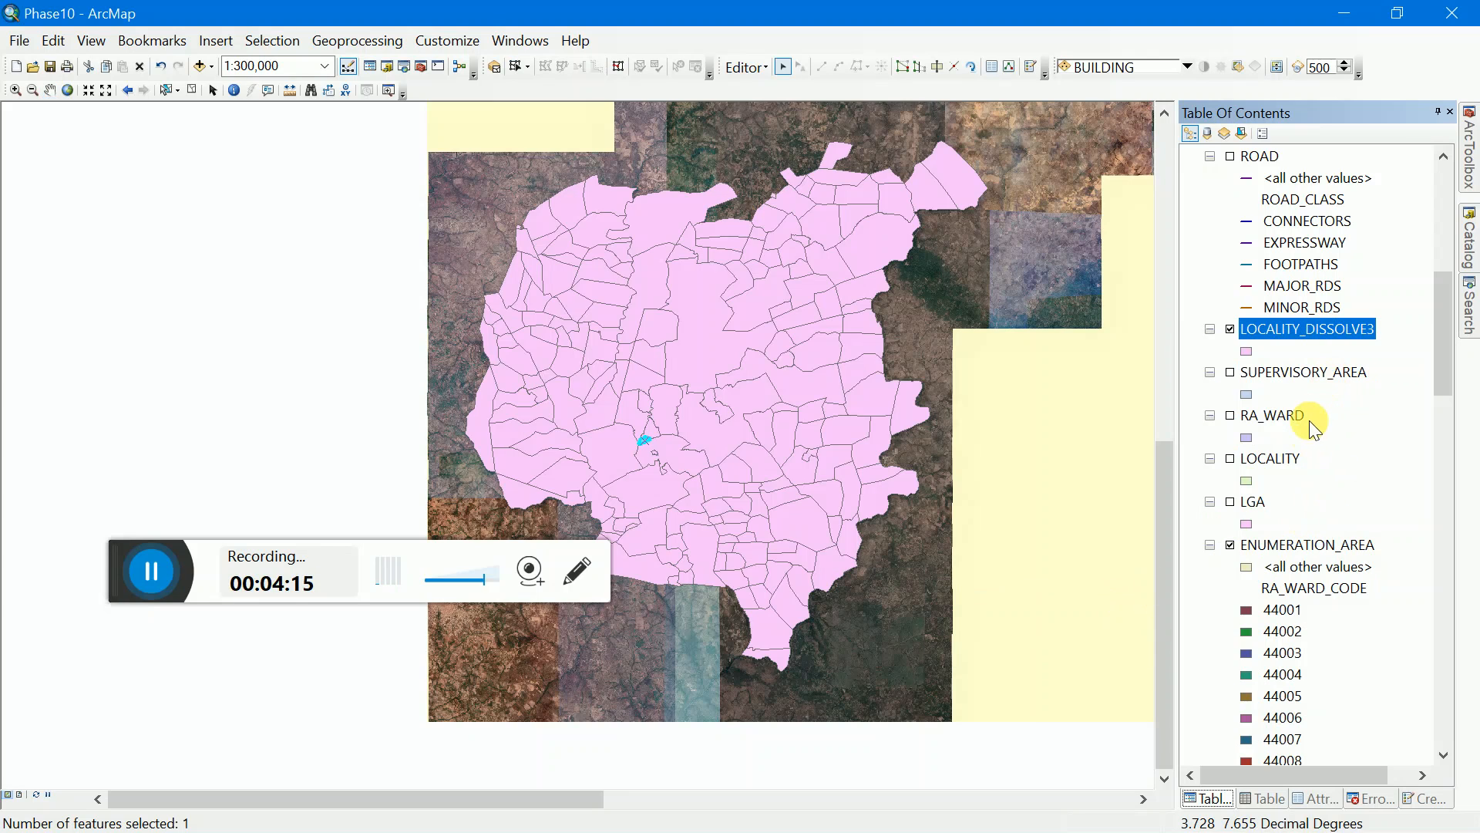
Step: Set LOCALITY_TYPE to 1 for the record with TEMP_LOC_CODE 100 in the attribute table
click(1265, 798)
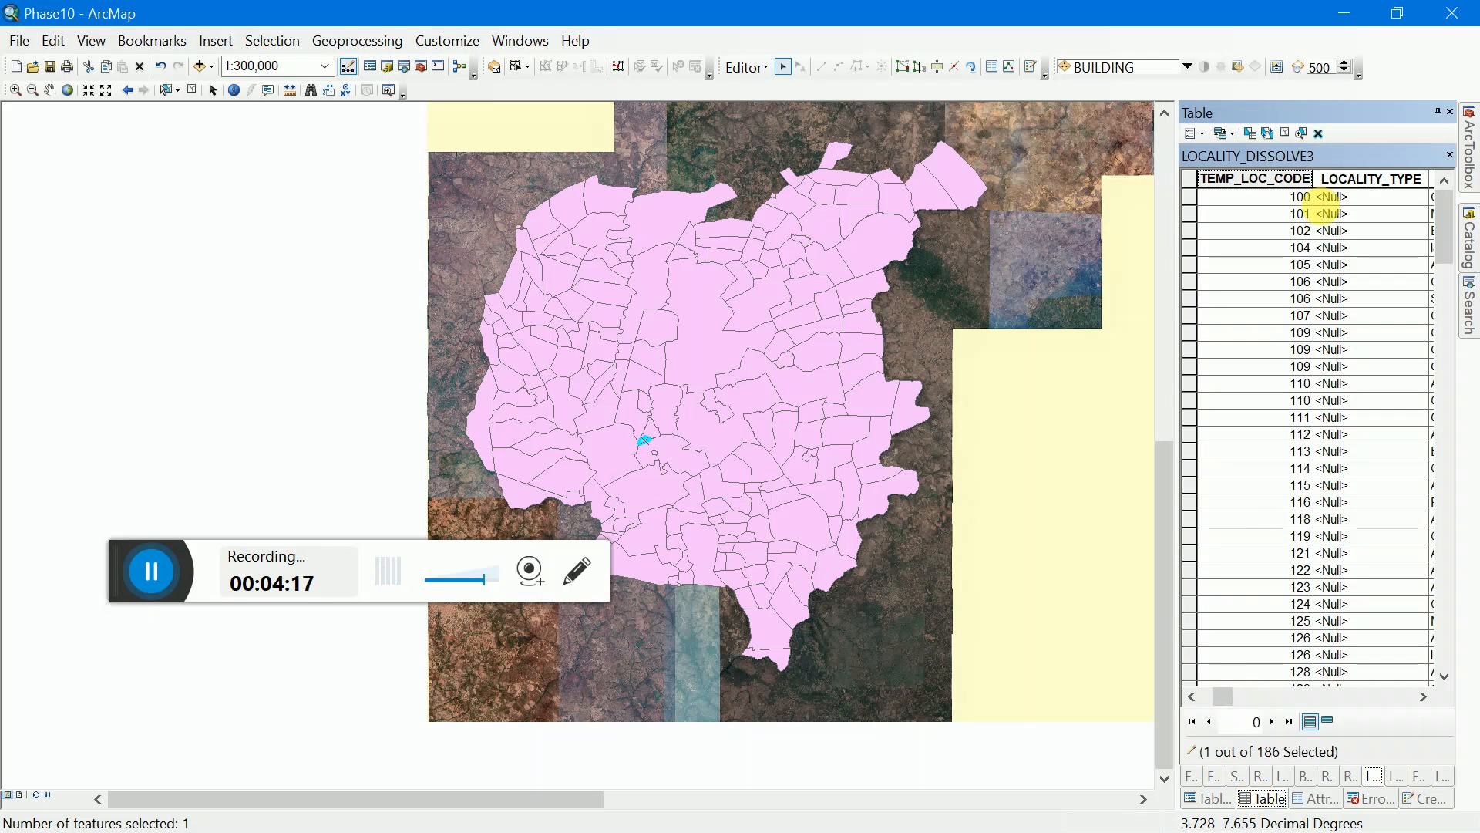
click(1341, 198)
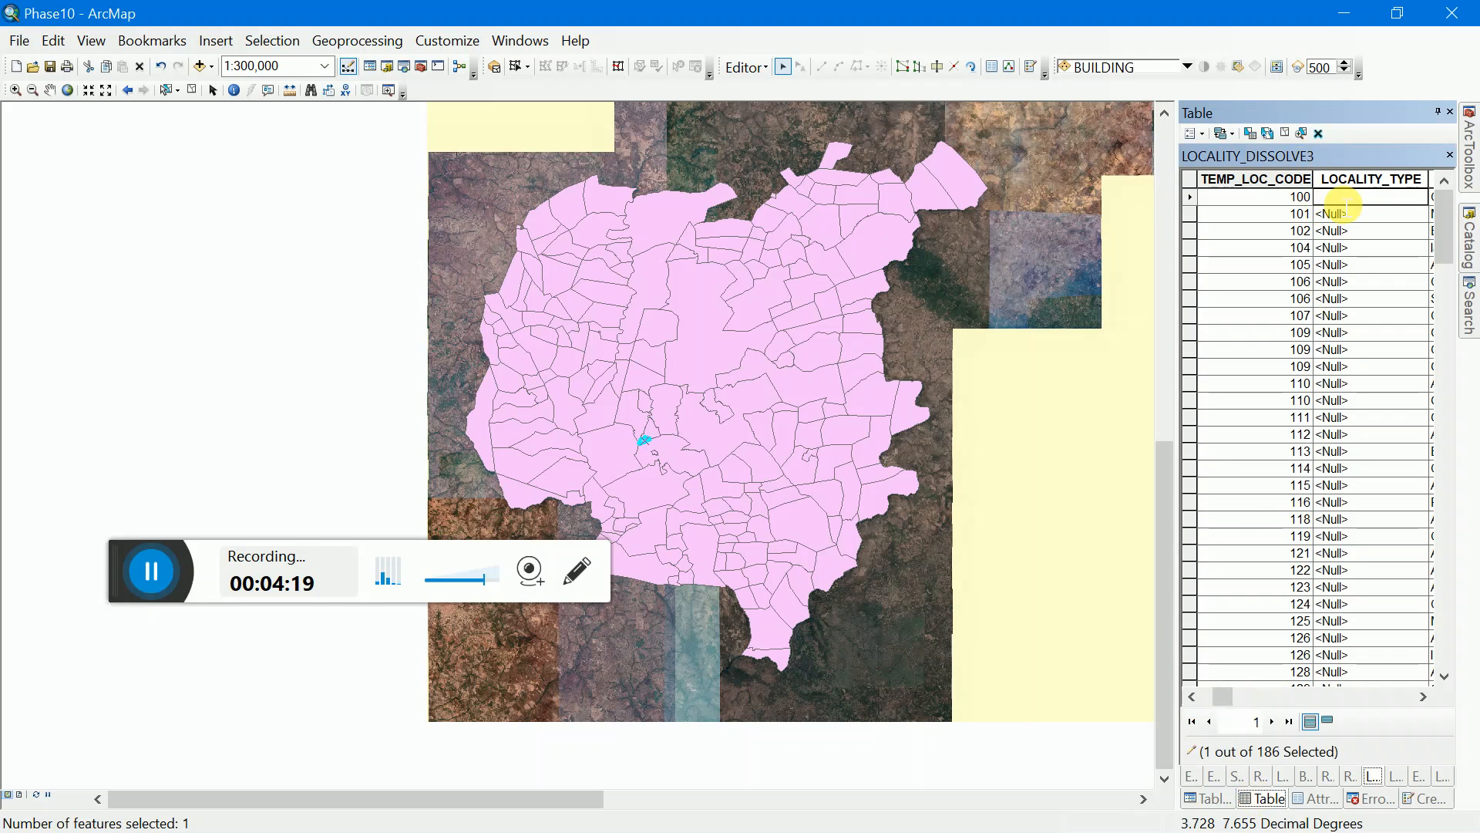
text(1)
scroll(1354, 446, down, 9)
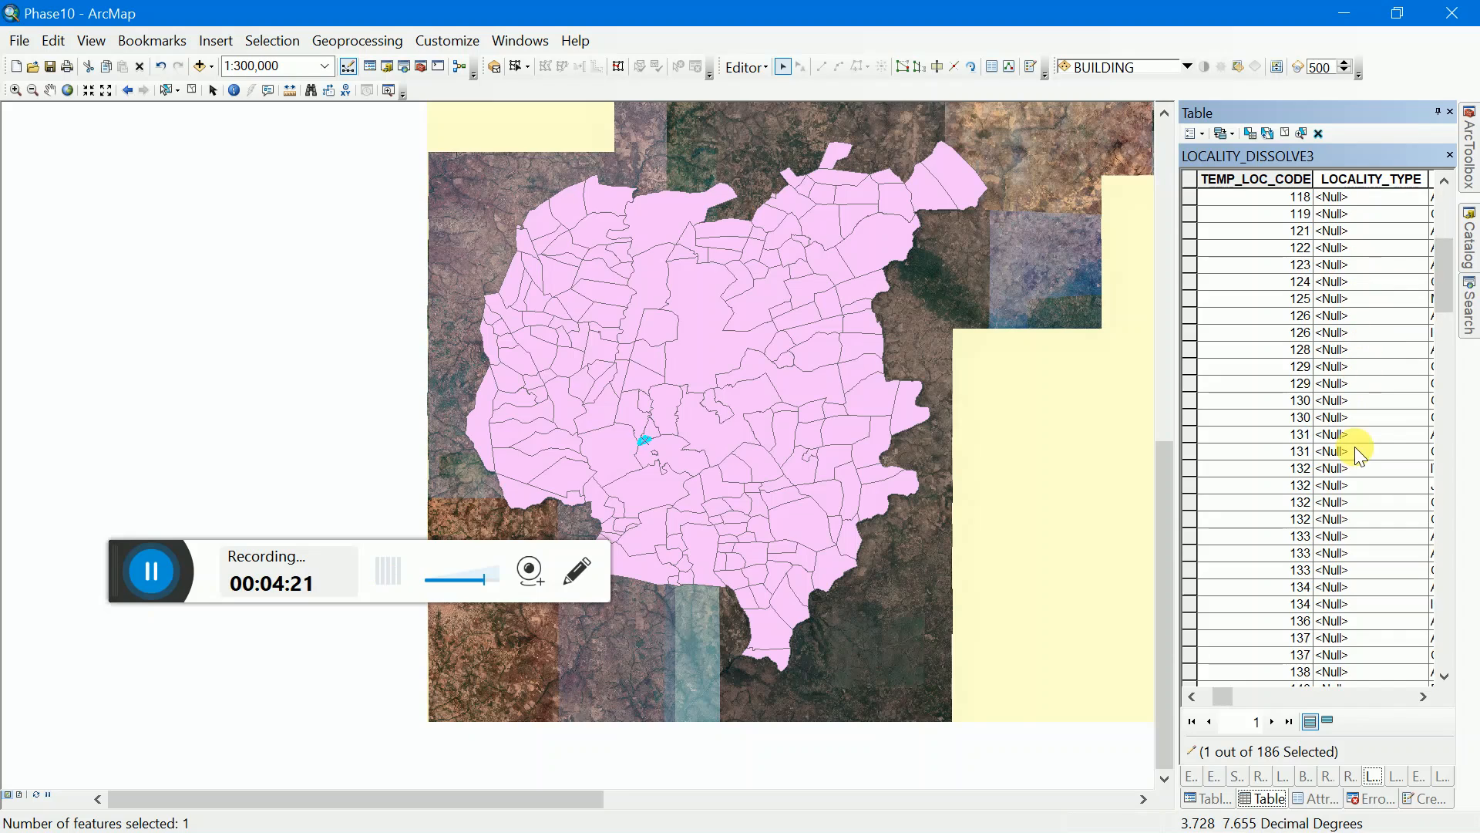
Step: Set LOCALITY_TYPE to 1 for the records with TEMP_LOC_CODE 200 and 300
scroll(1354, 446, down, 4)
click(1349, 401)
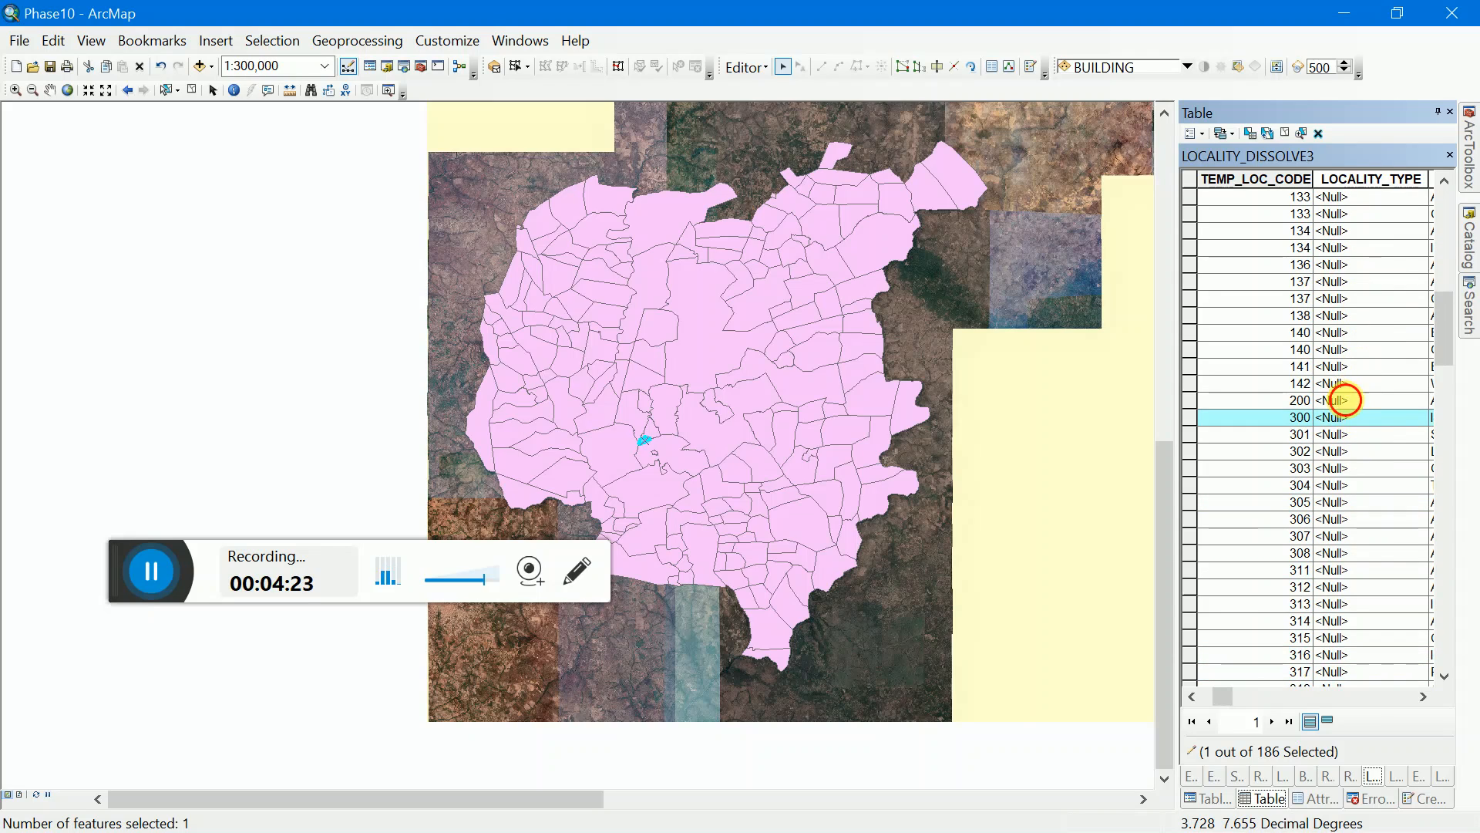
text(2)
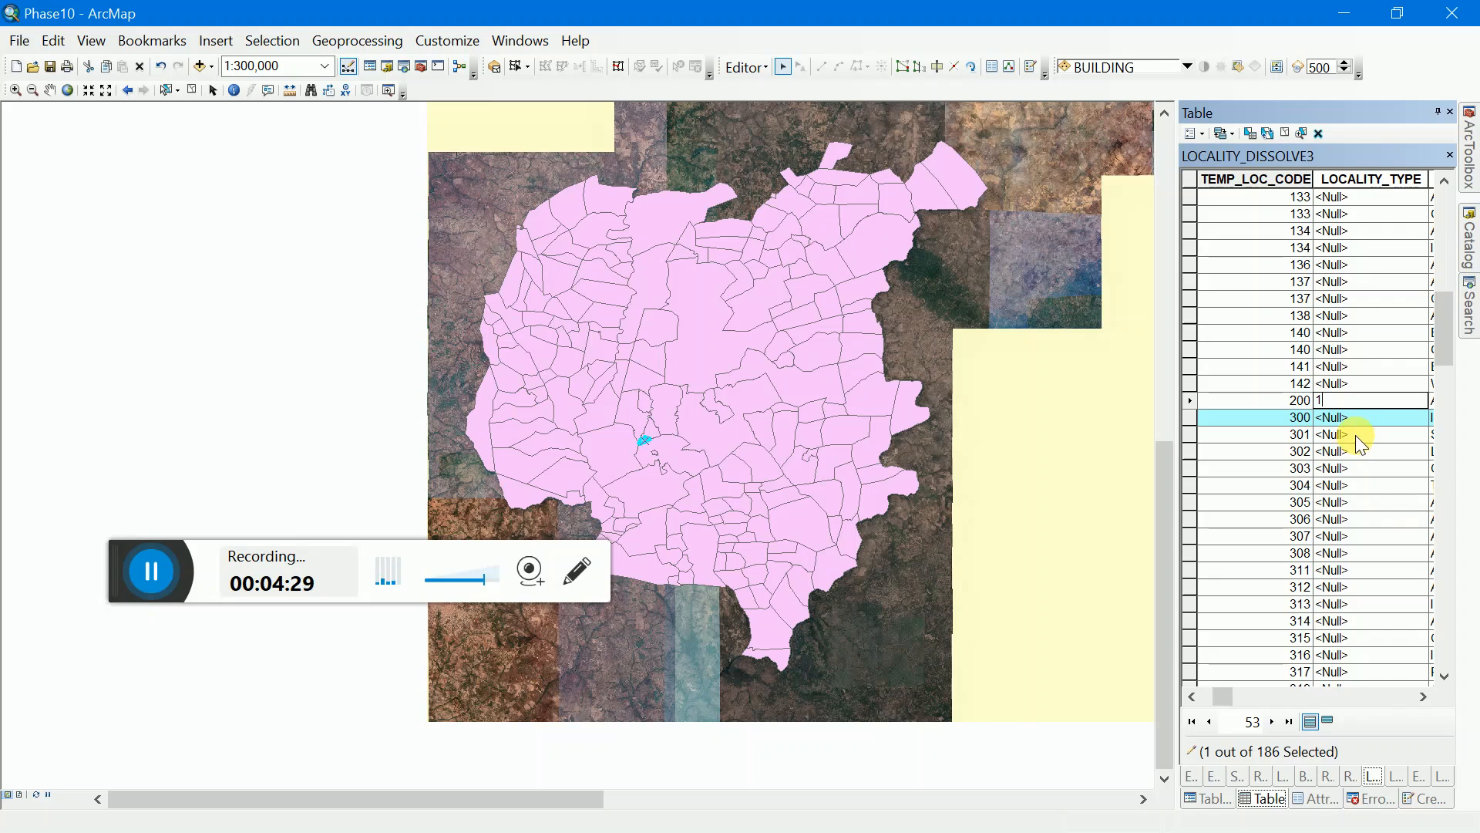
click(1355, 423)
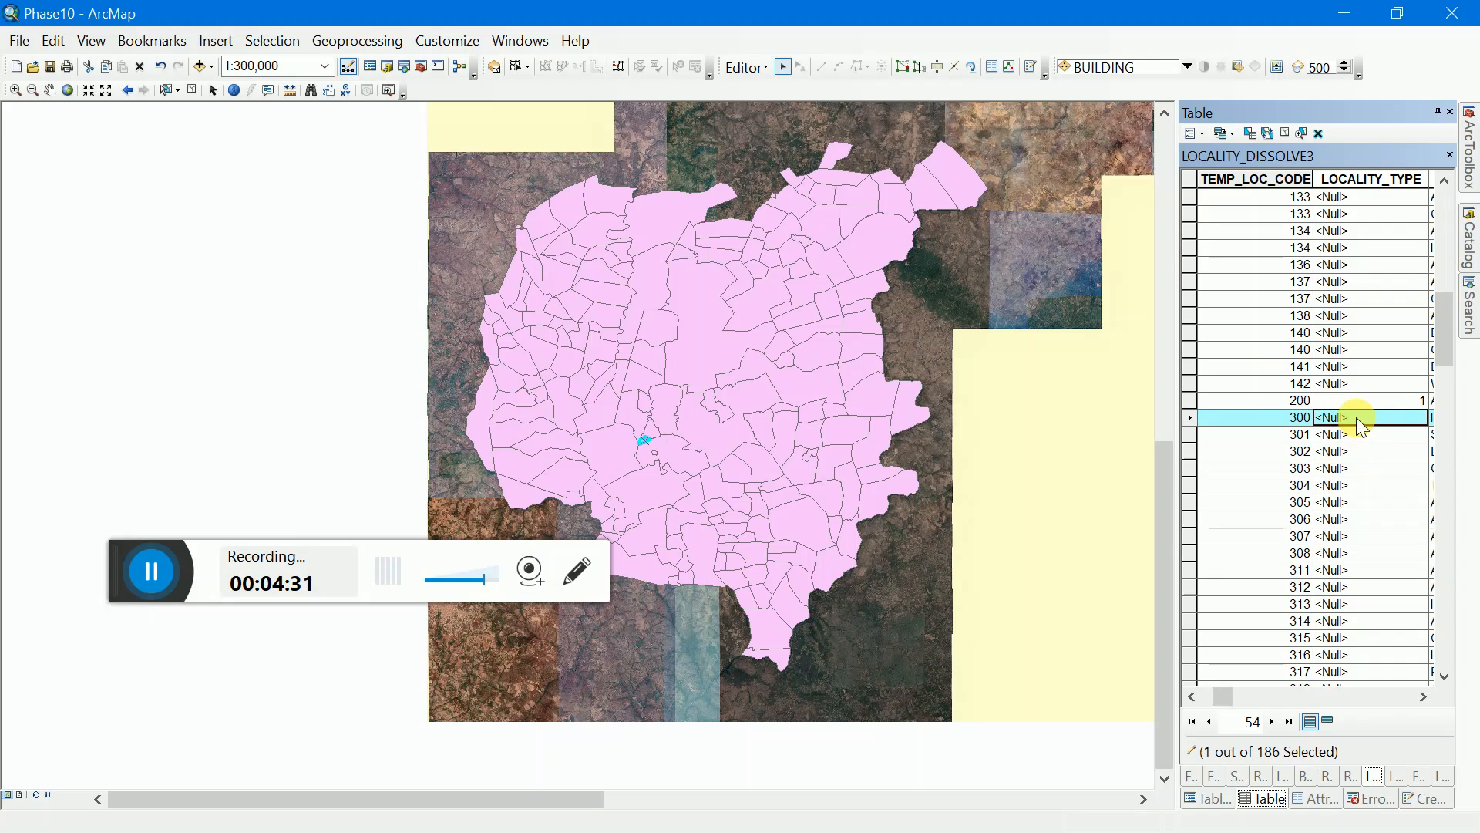
Step: Set LOCALITY_TYPE to 1 for both records with TEMP_LOC_CODE 400
scroll(1353, 495, down, 5)
scroll(1350, 505, down, 5)
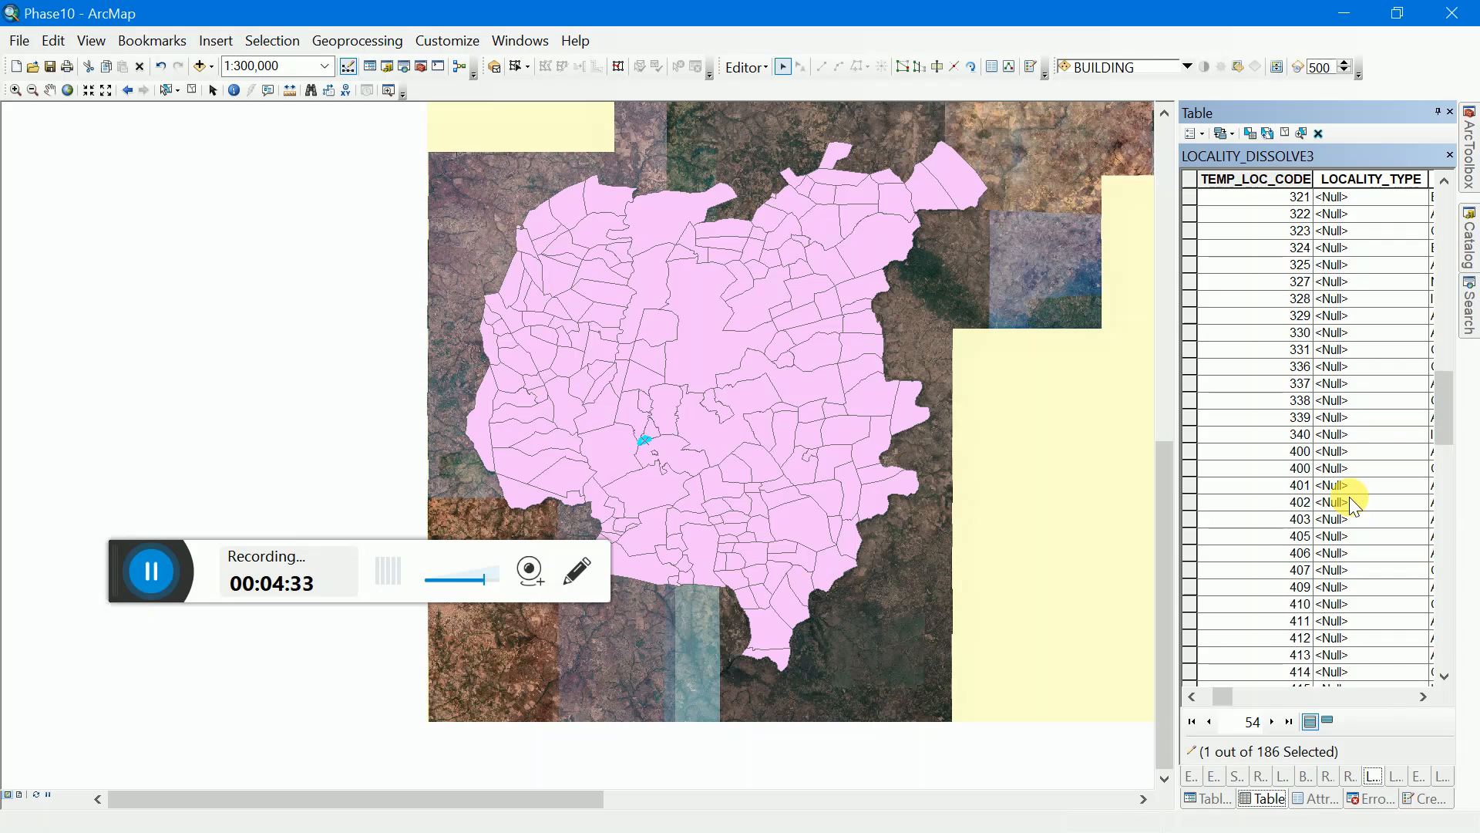
click(1327, 453)
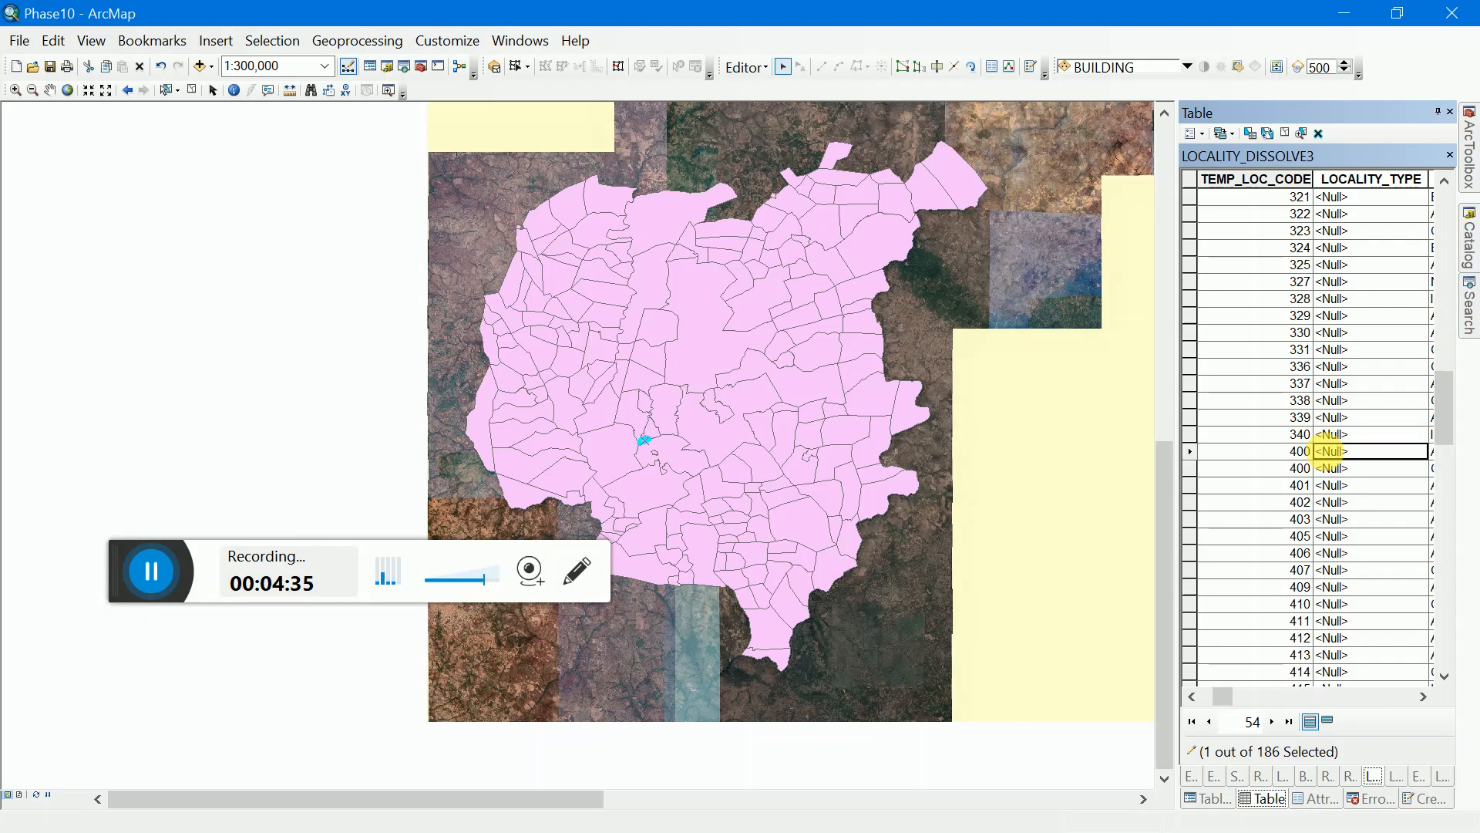
text(1)
click(1334, 467)
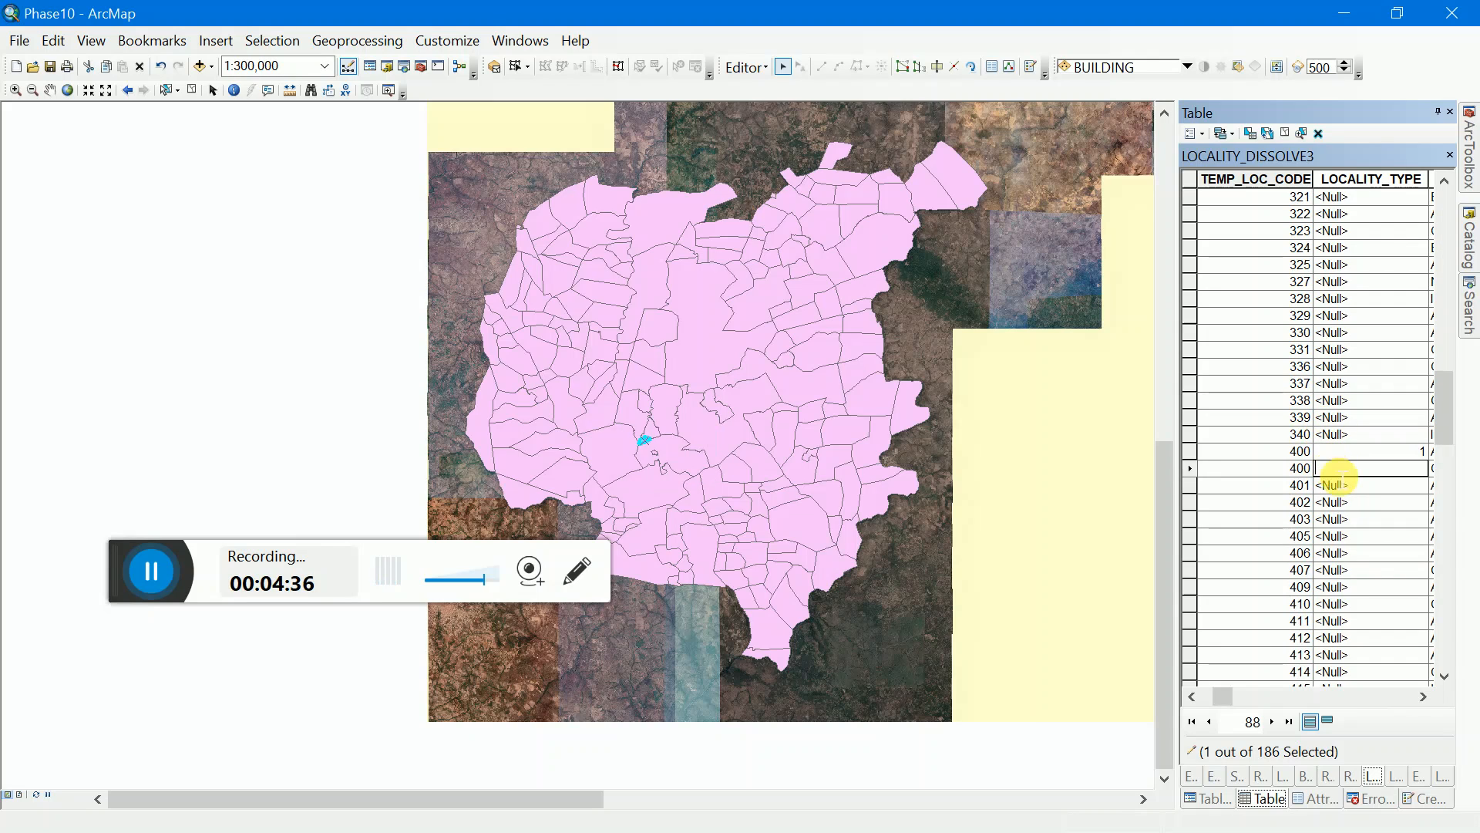
text(1)
Step: Set LOCALITY_TYPE to 1 for the records with TEMP_LOC_CODE 500 and 700
scroll(1336, 497, down, 3)
scroll(1338, 501, down, 2)
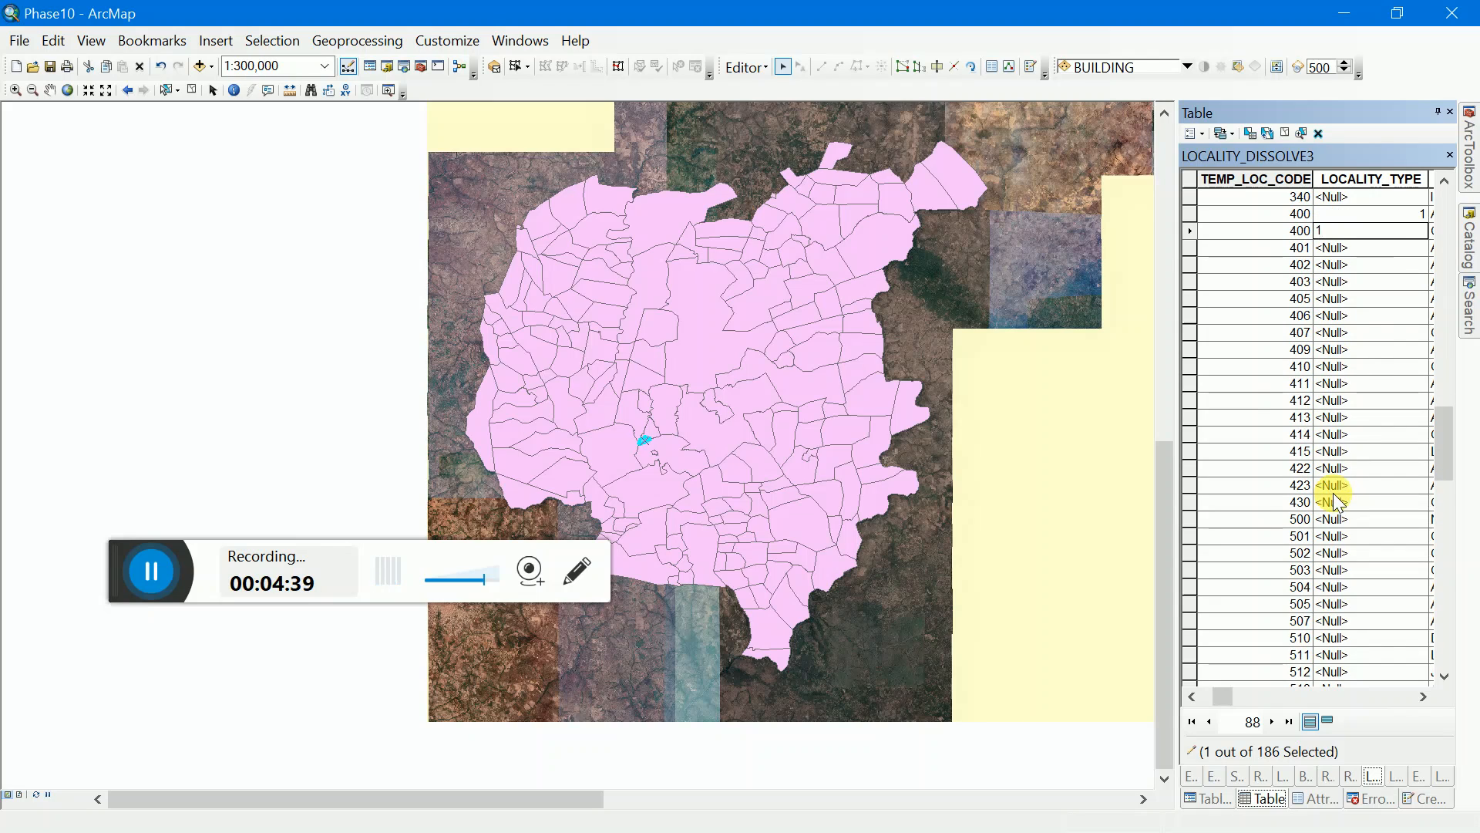
click(1333, 521)
text(1)
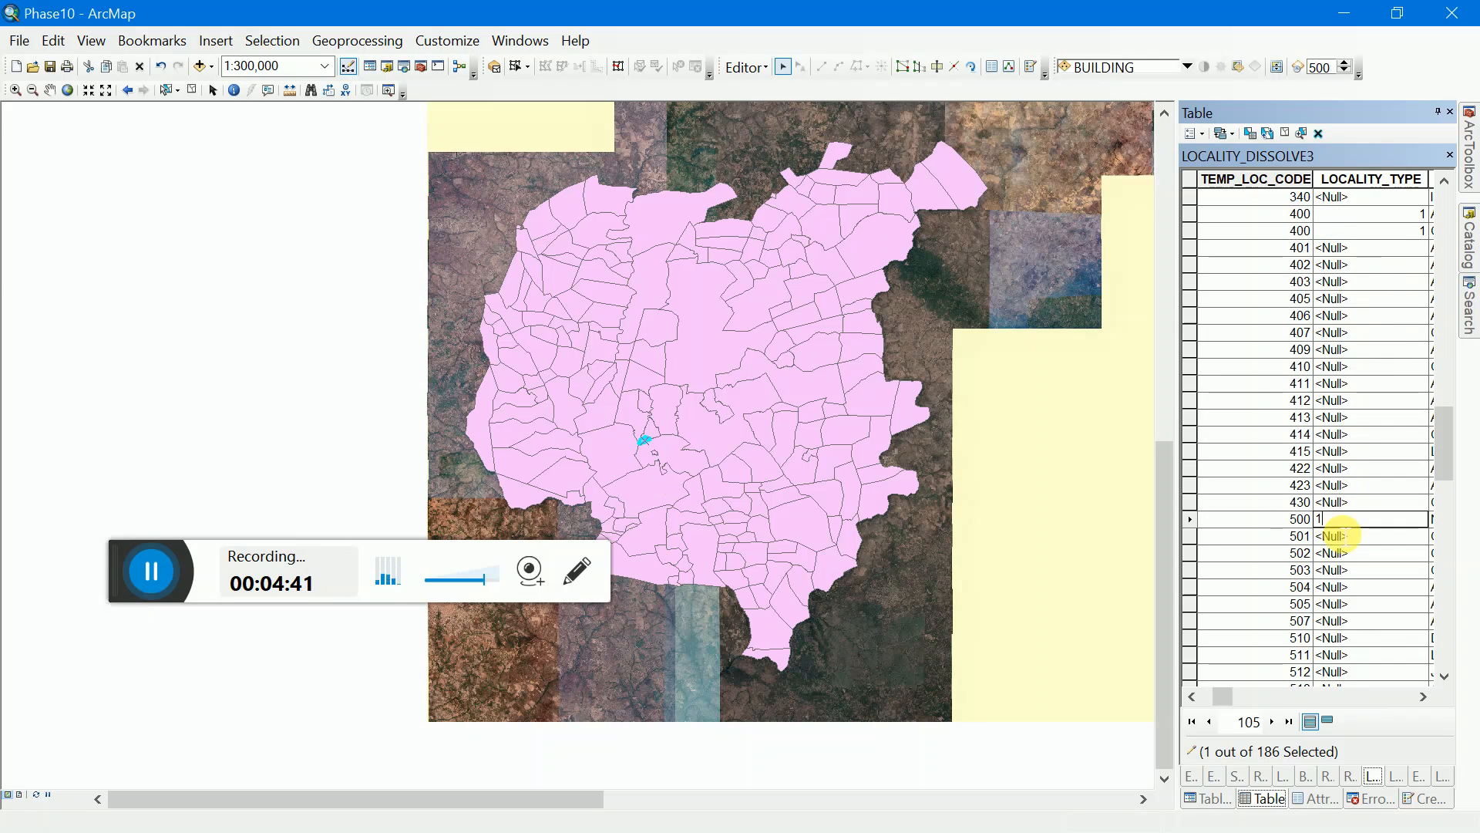
scroll(1223, 562, down, 6)
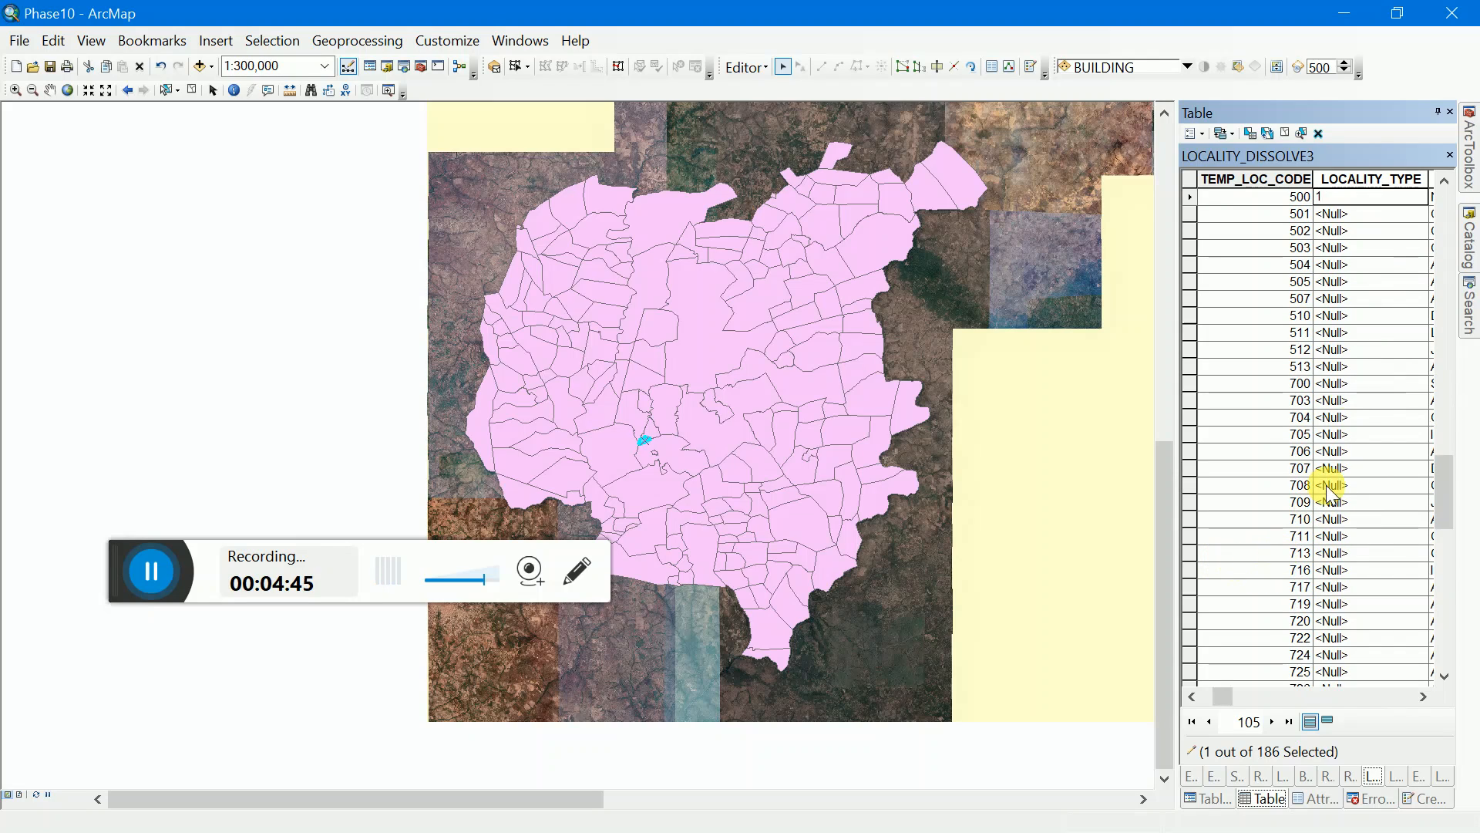
click(1342, 383)
text(1)
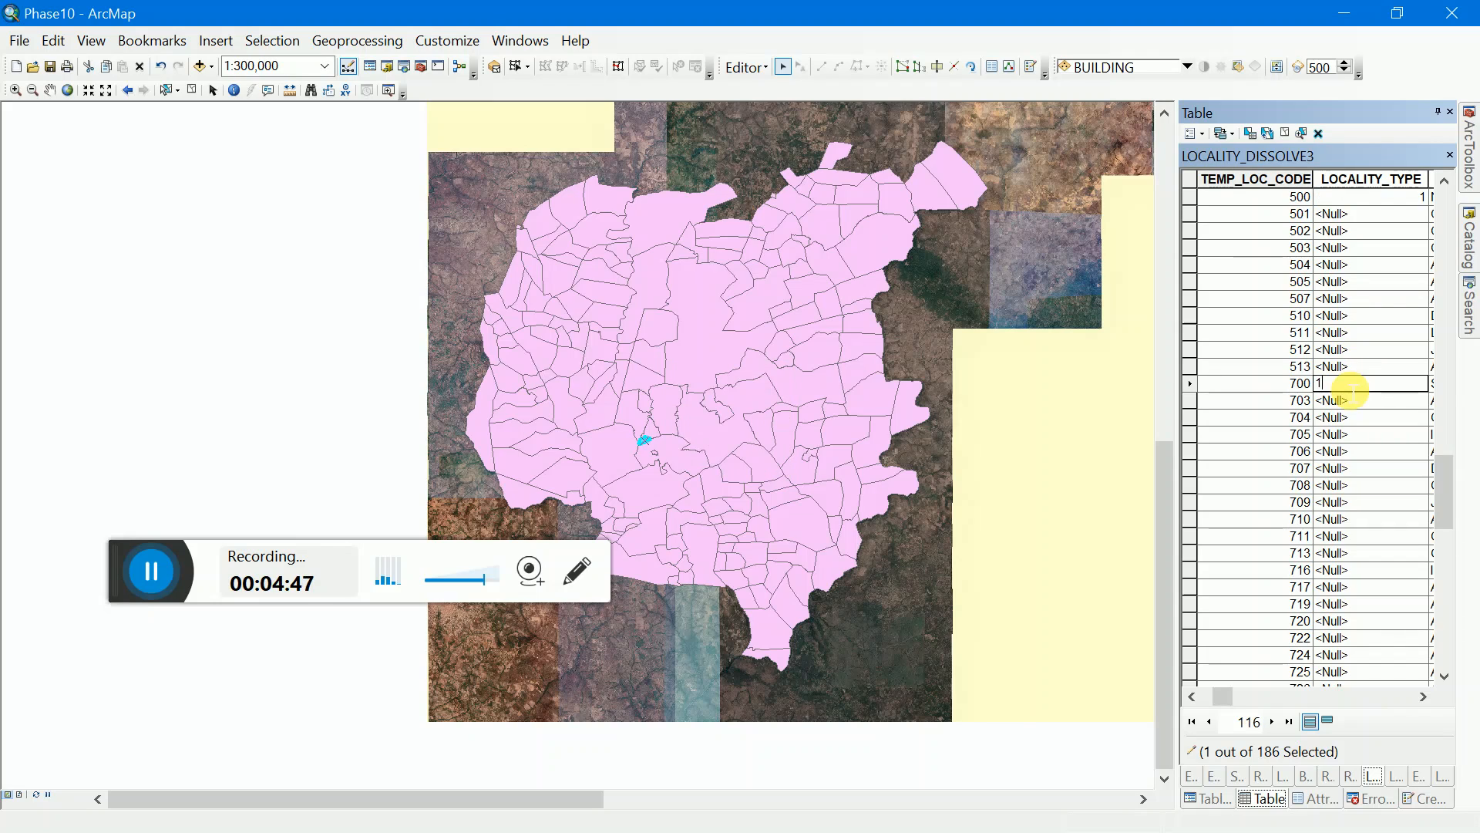
Step: Set LOCALITY_TYPE to 1 for the records with TEMP_LOC_CODE 800 and 900
scroll(1275, 549, down, 5)
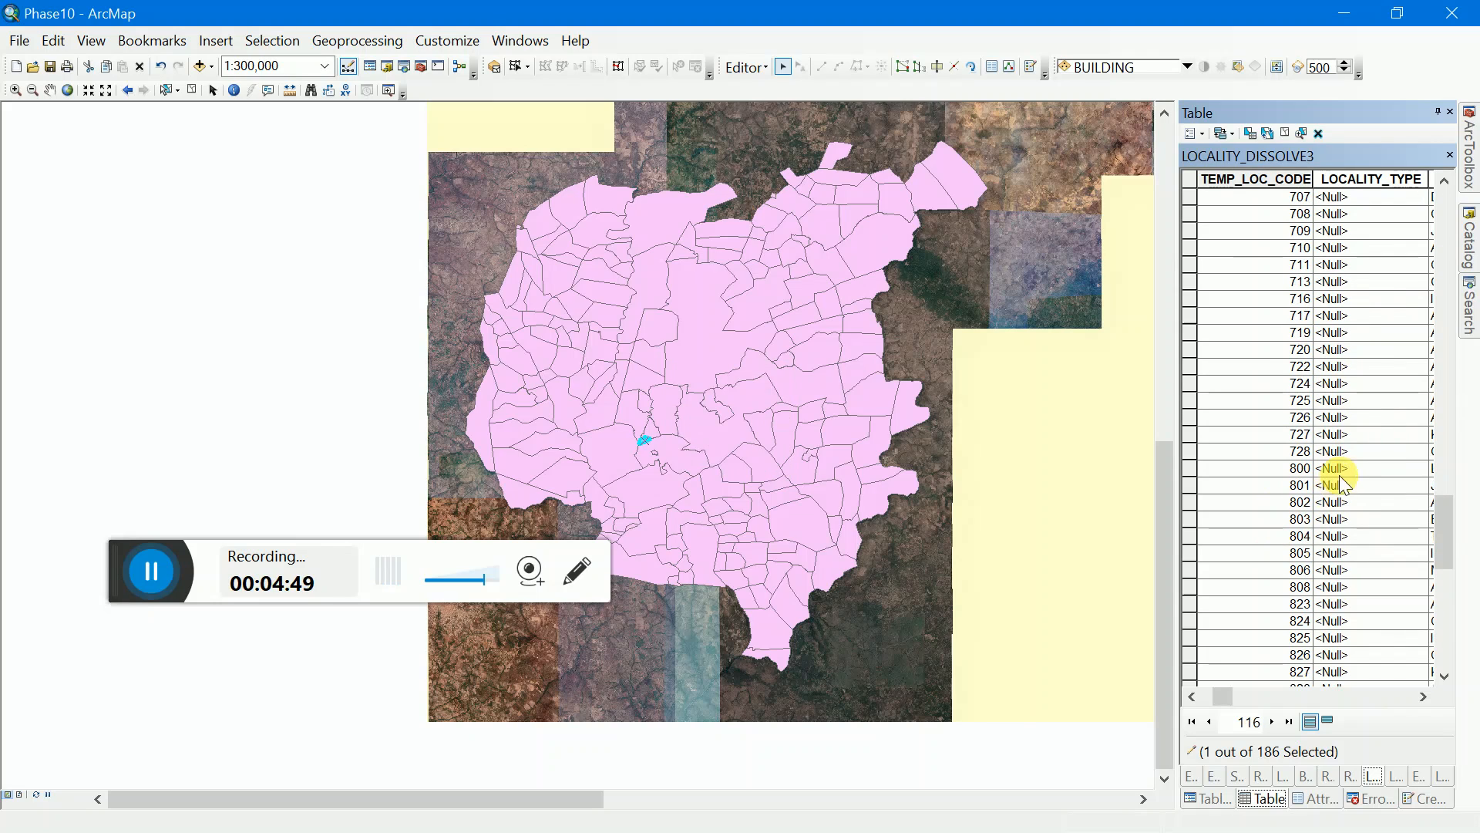
click(1343, 468)
text(1)
scroll(1355, 357, down, 12)
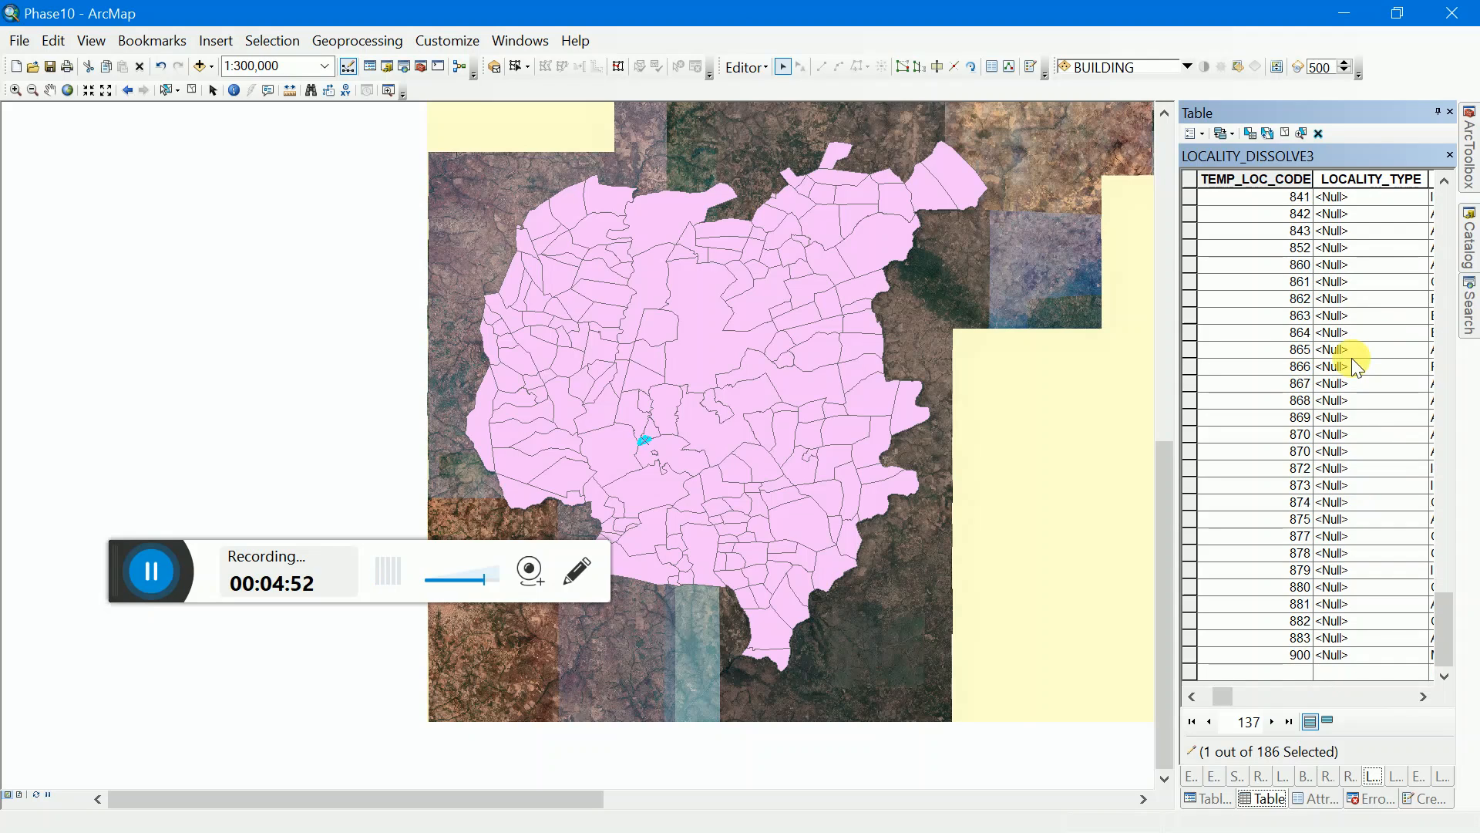
click(1349, 655)
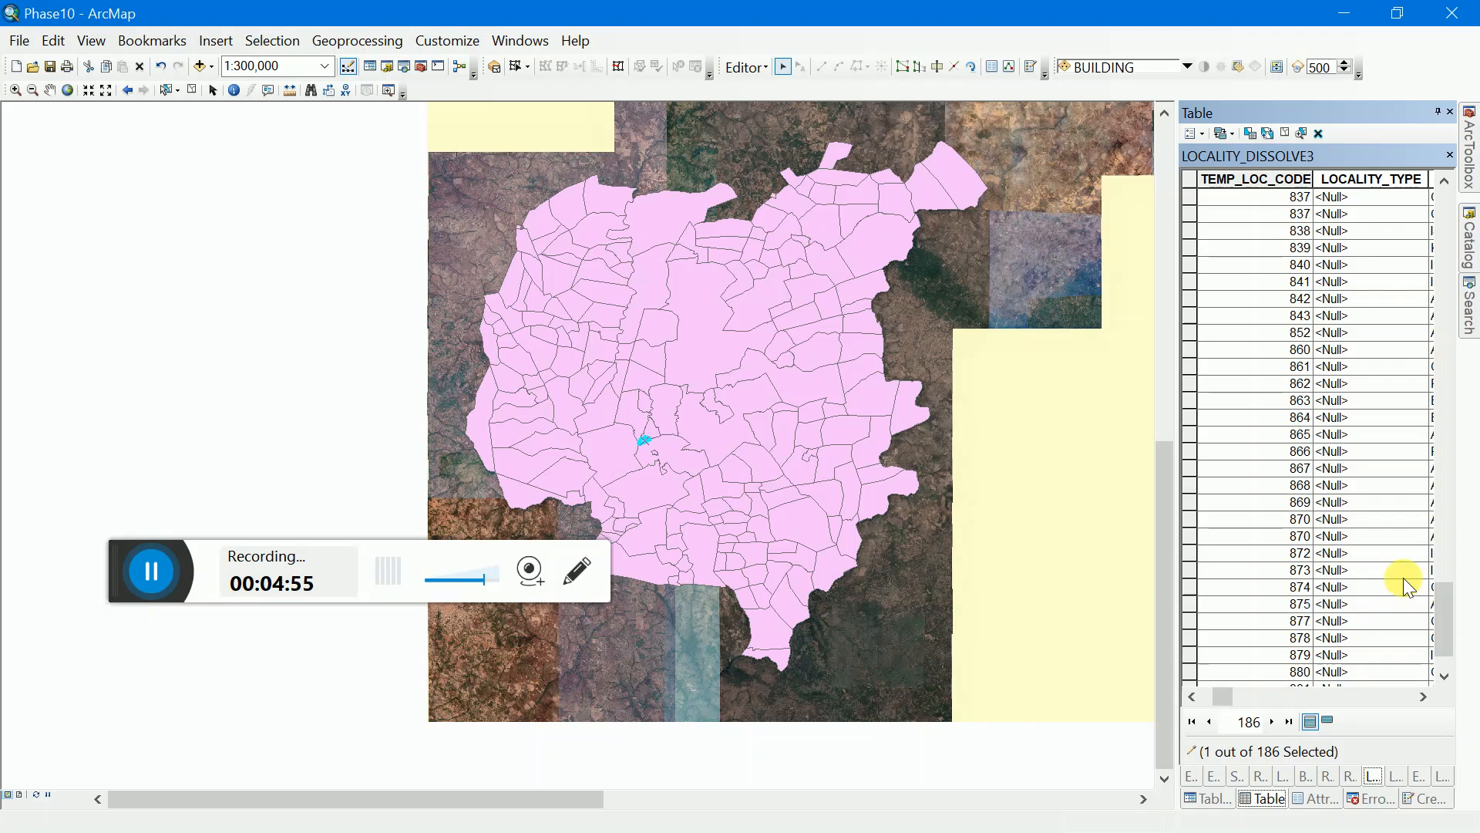
Step: Sort the LOCALITY_DISSOLVE3 records by LOCALITY_TYPE so the empty ones are grouped before those set to 1
scroll(1403, 579, up, 20)
scroll(1403, 577, up, 10)
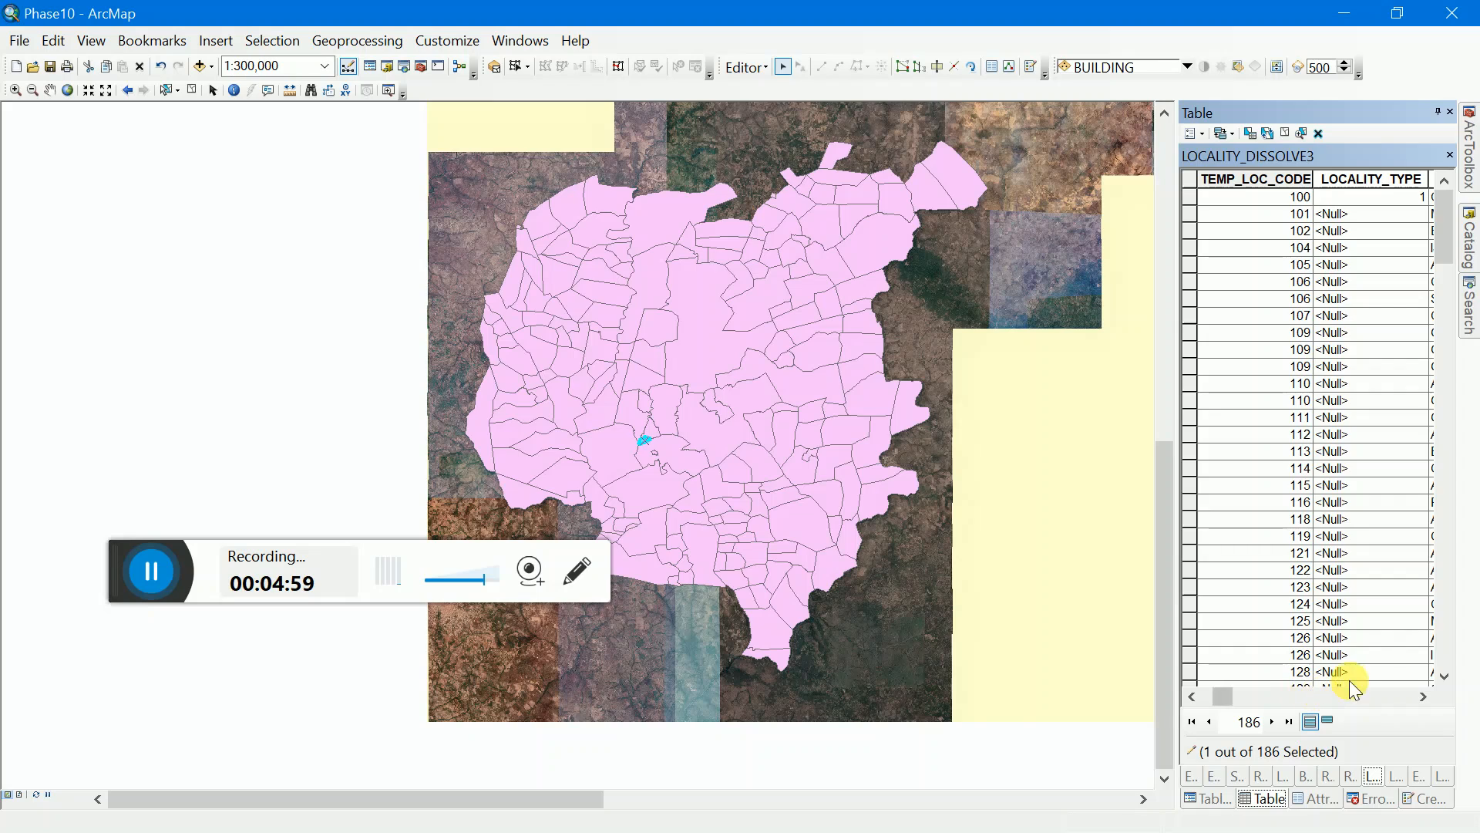
click(1404, 176)
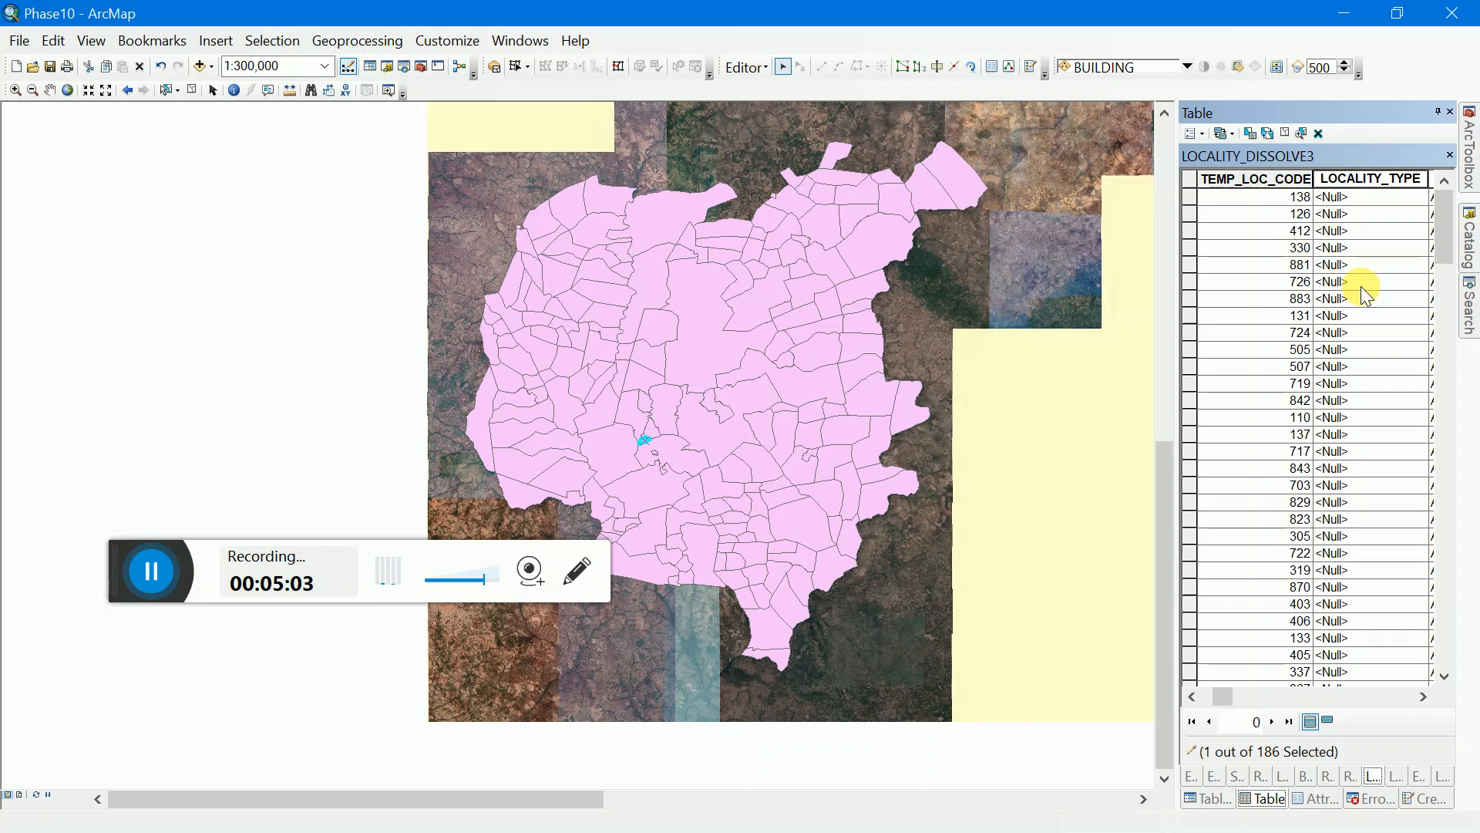
scroll(1361, 285, down, 15)
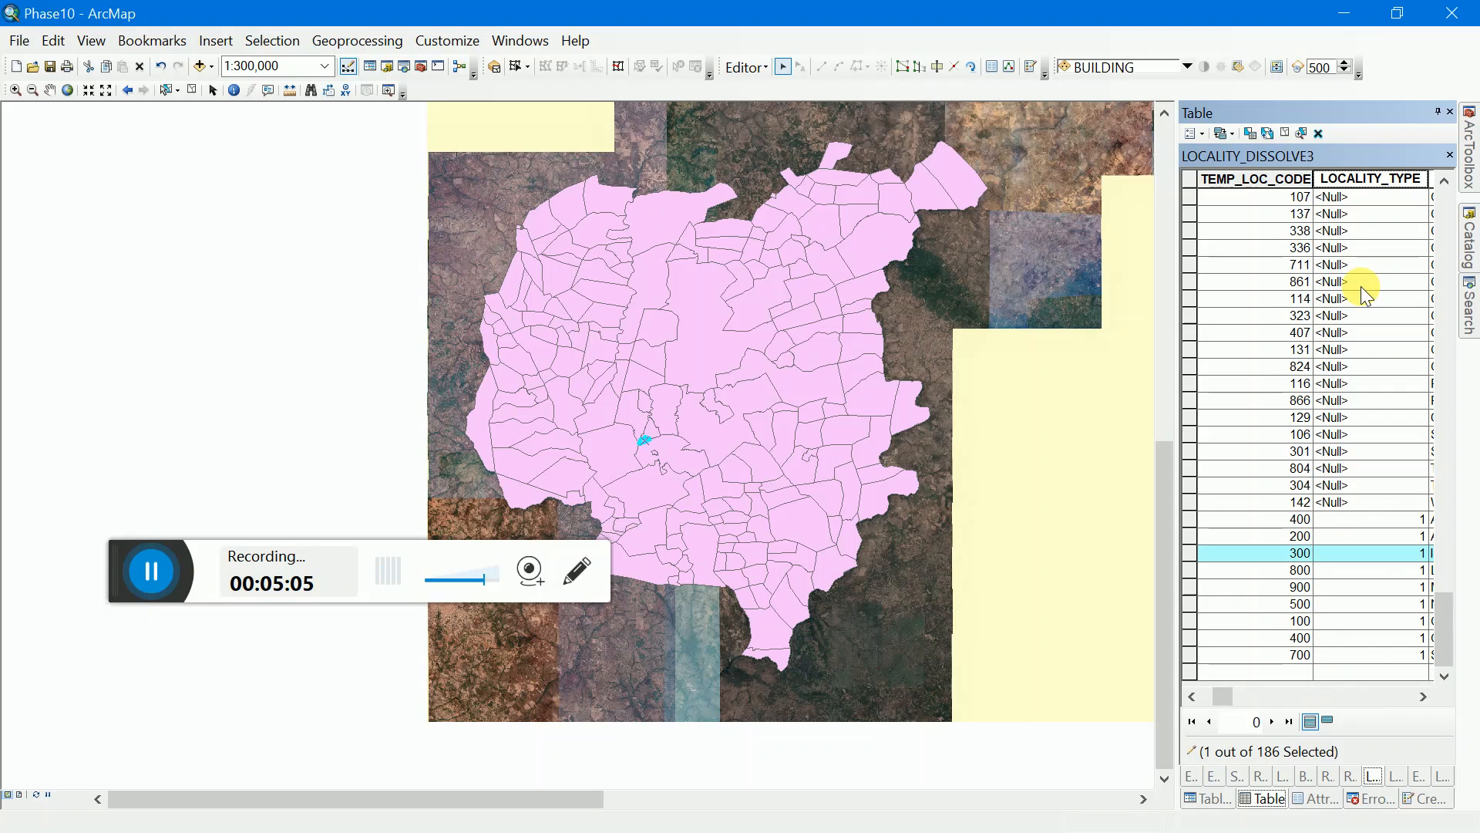
Step: Clear the current selection and select all records whose LOCALITY_TYPE is Null
drag(1185, 501, 1214, 25)
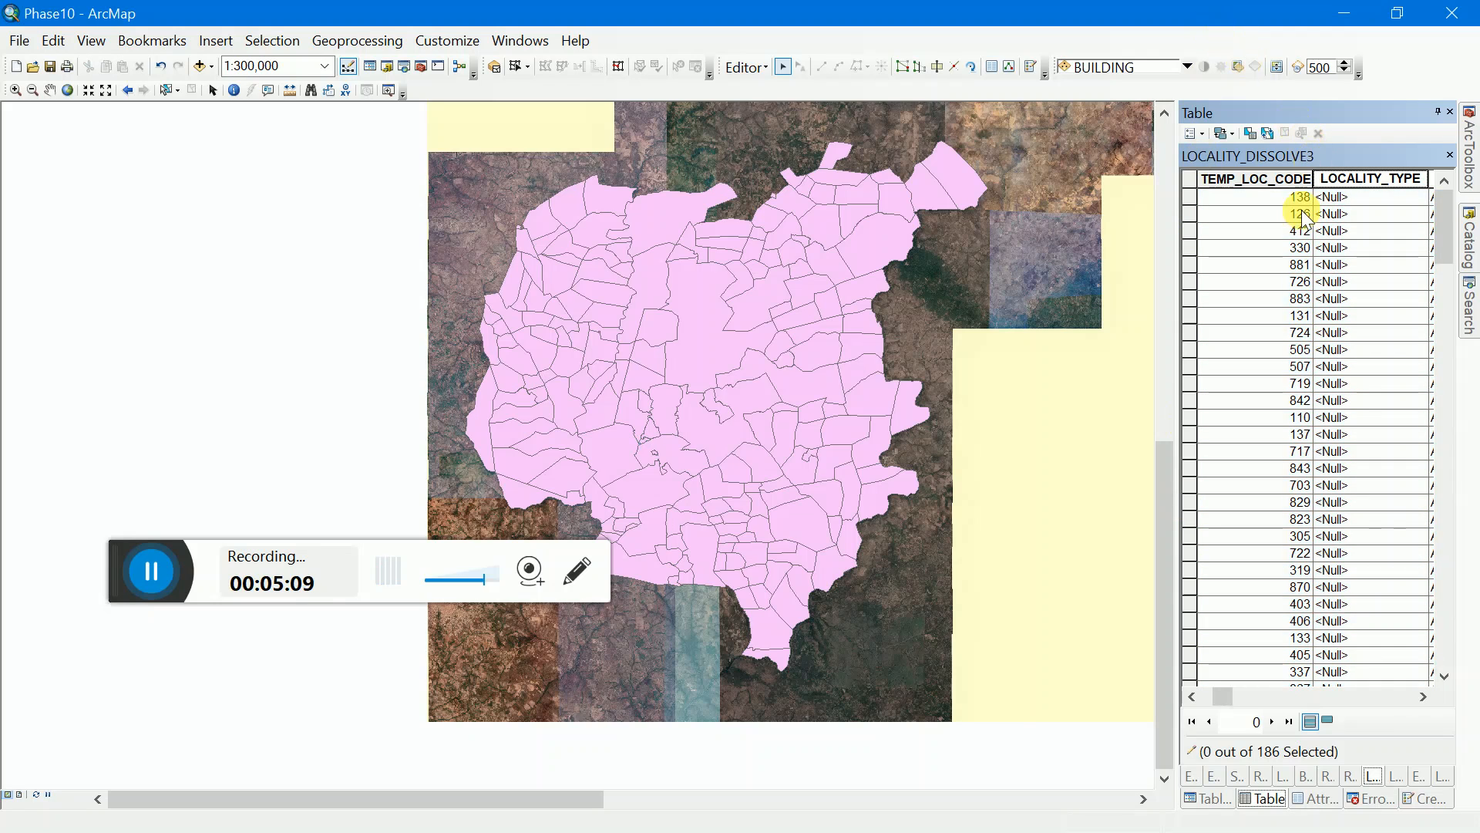
drag(1192, 196, 1206, 505)
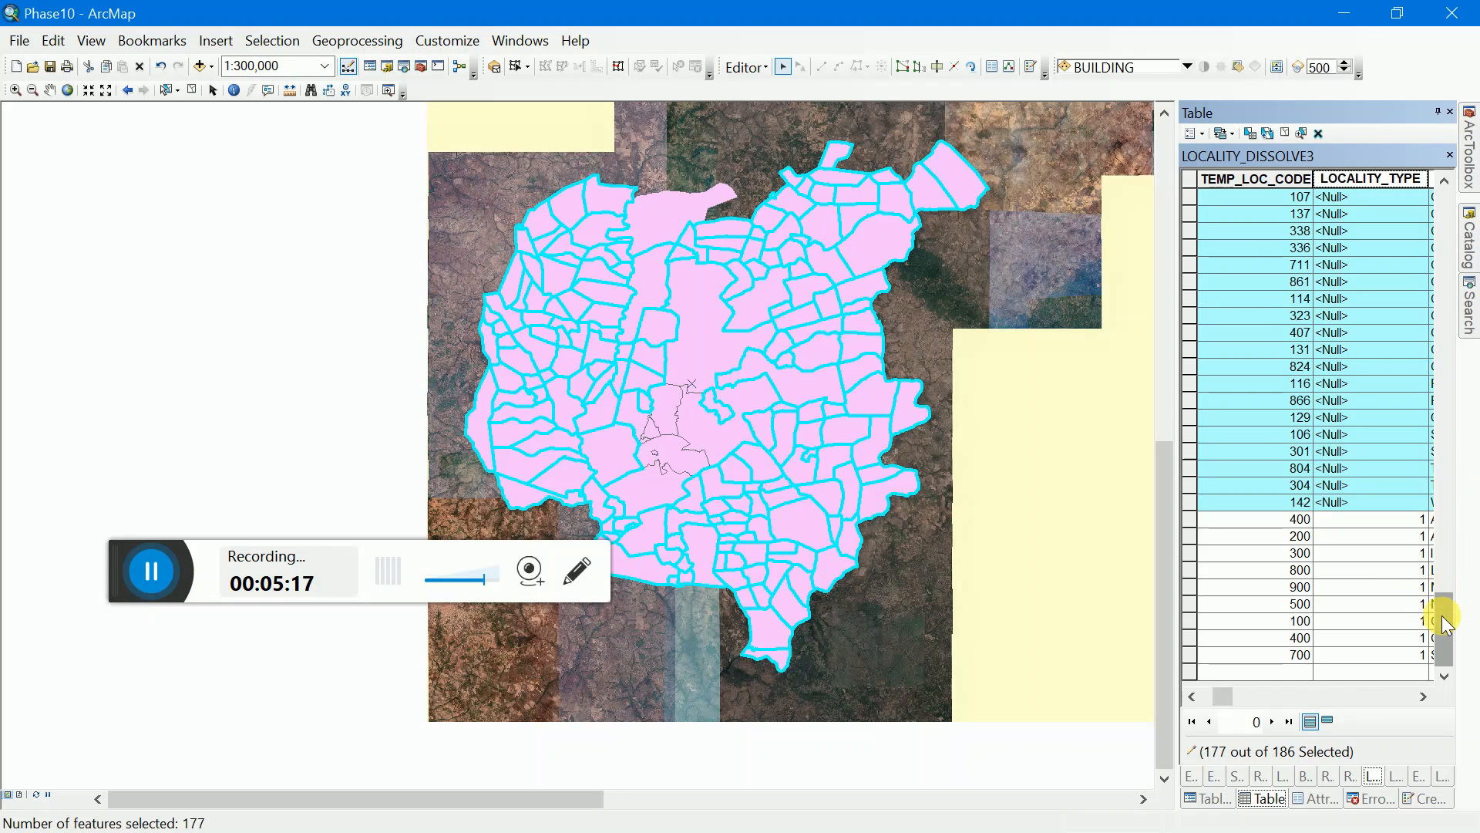
drag(1445, 621, 1437, 185)
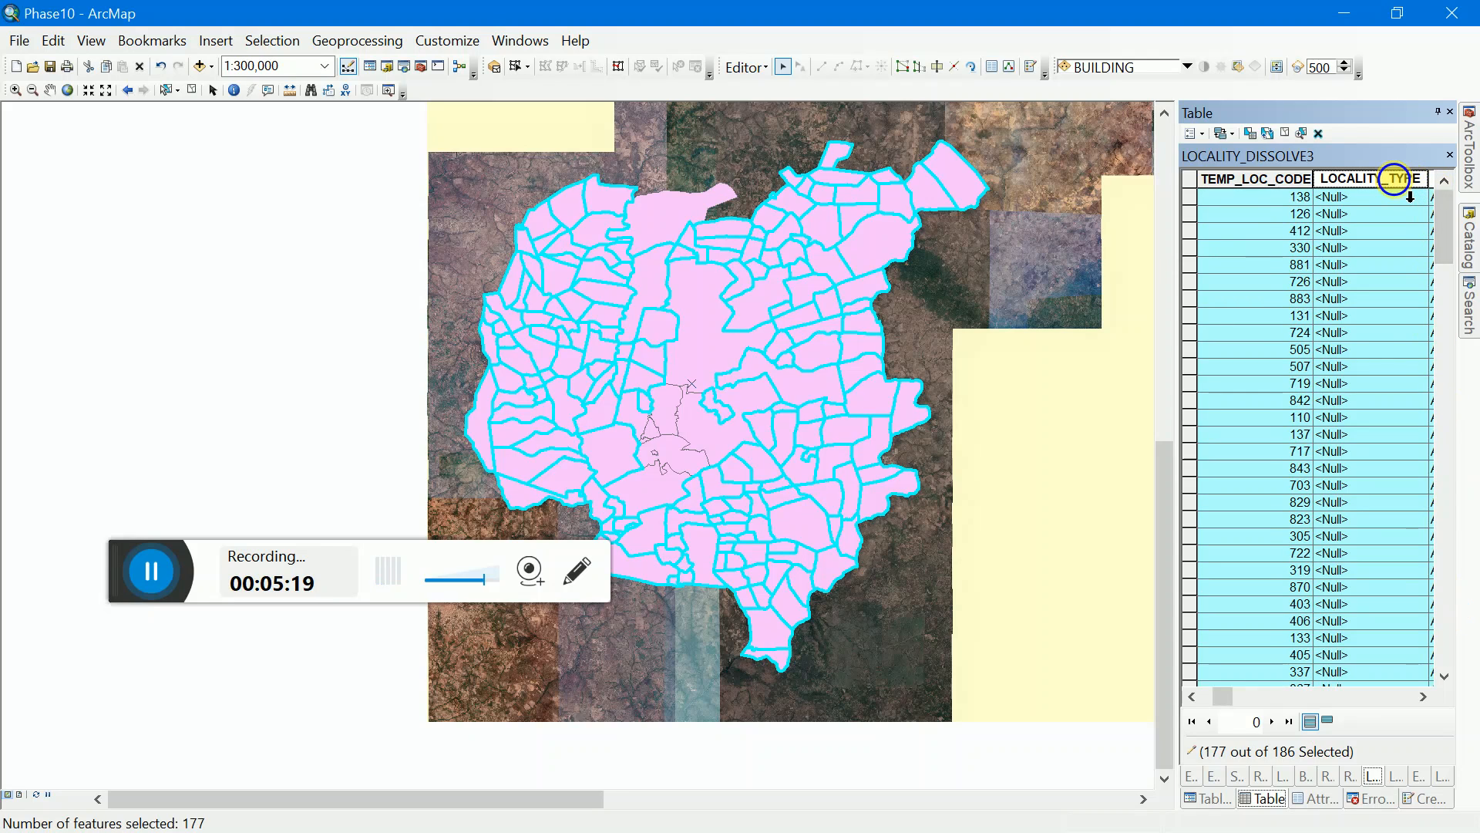
Step: Calculate LOCALITY_TYPE as 2 for all selected records with the Field Calculator
right_click(1395, 178)
click(1387, 316)
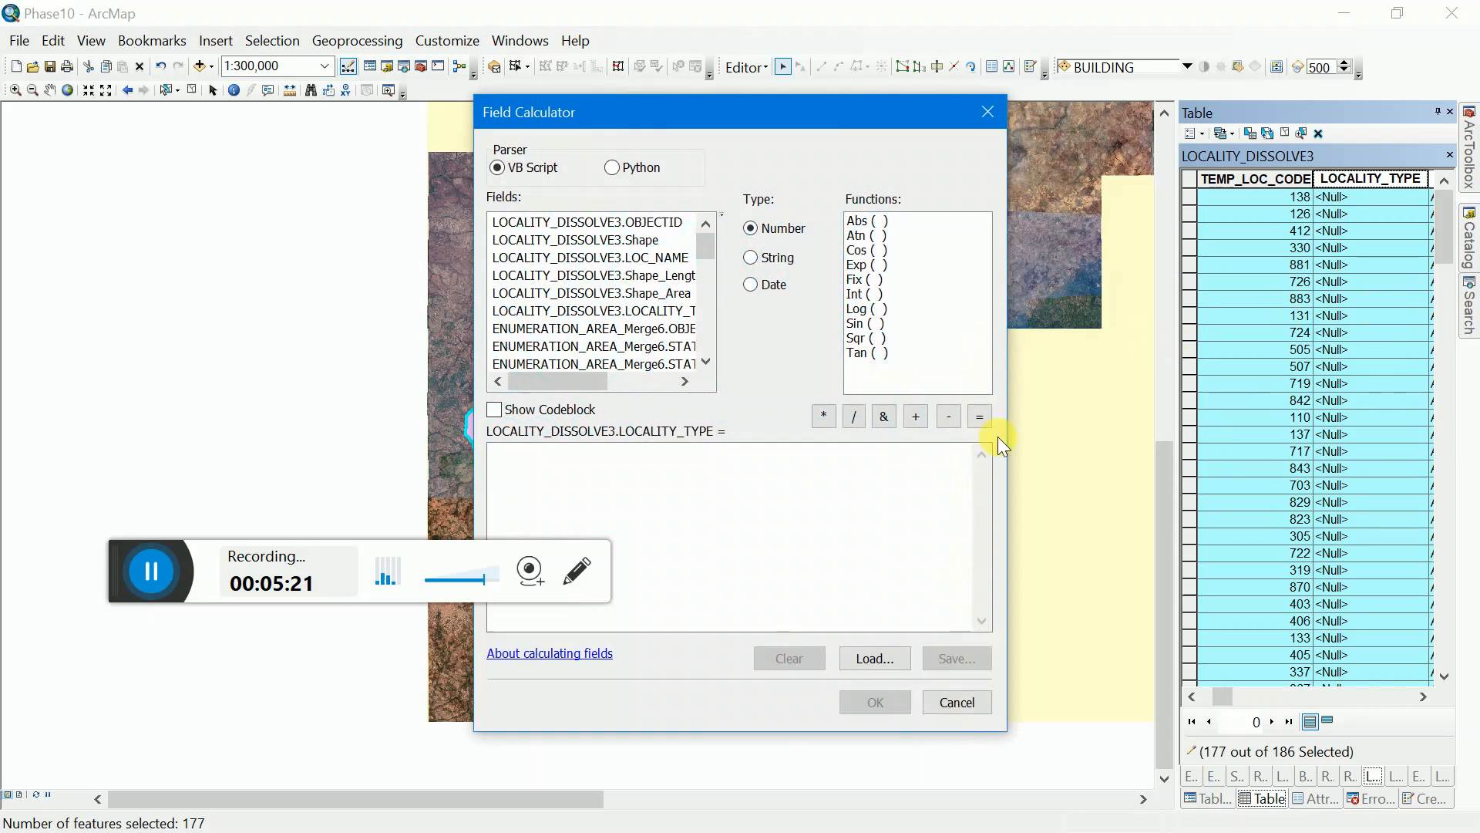
click(930, 505)
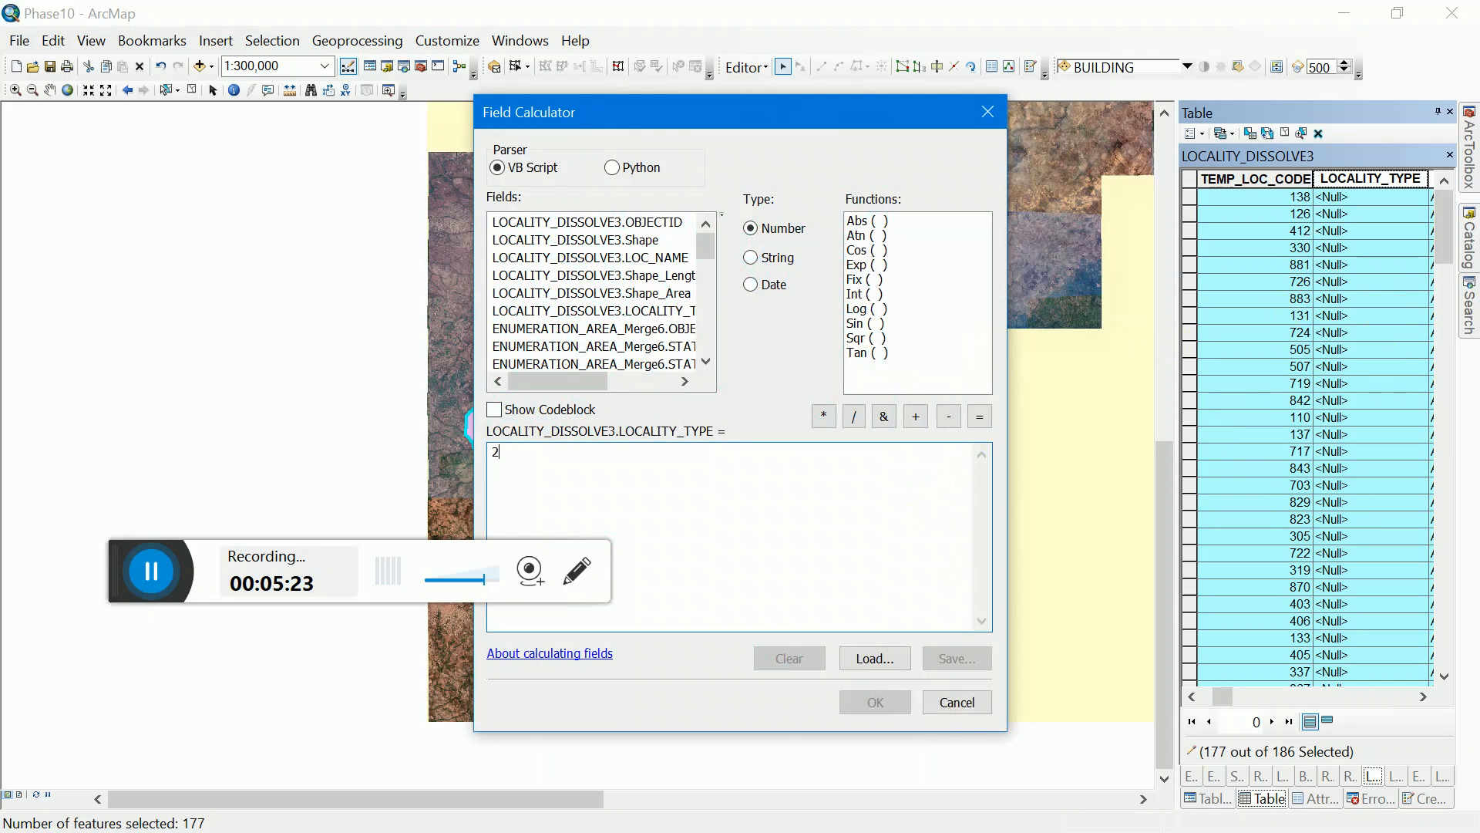
text(2)
click(863, 701)
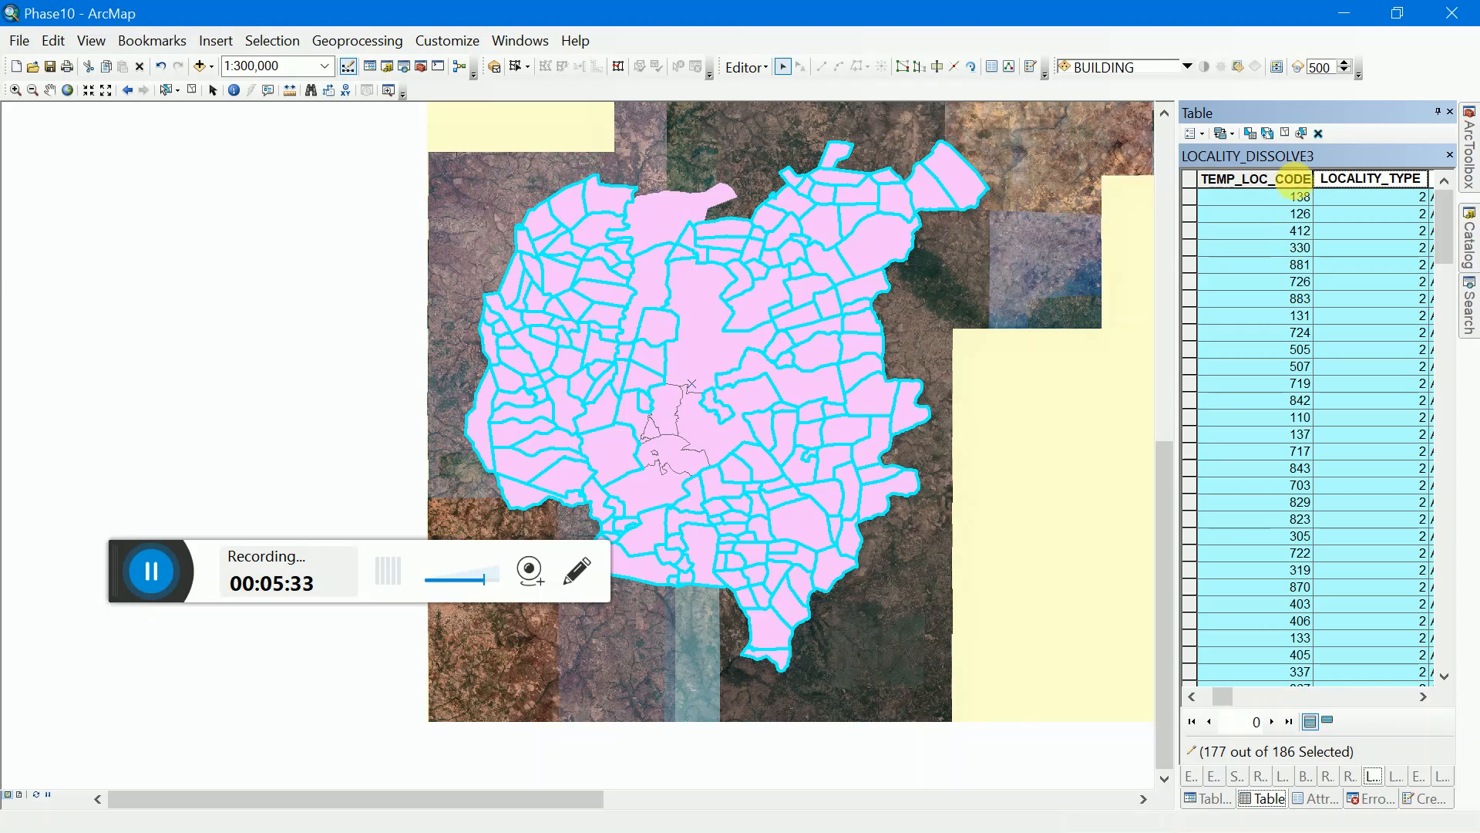
Step: Sort the table by TEMP_LOC_CODE, clear the selection and check the LOCALITY_TYPE values down to code 900
double_click(1297, 178)
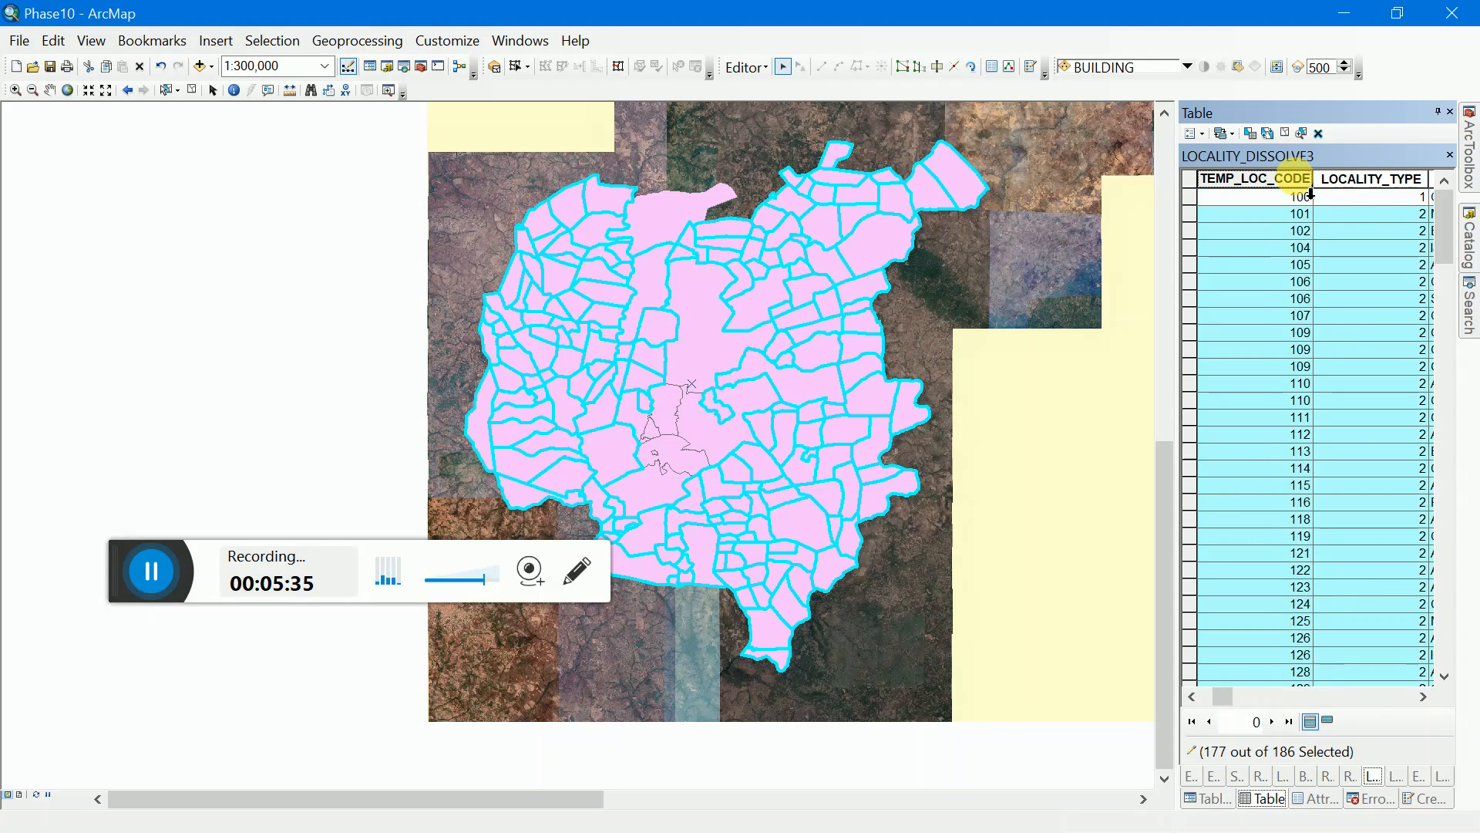
click(1282, 133)
scroll(1366, 563, down, 4)
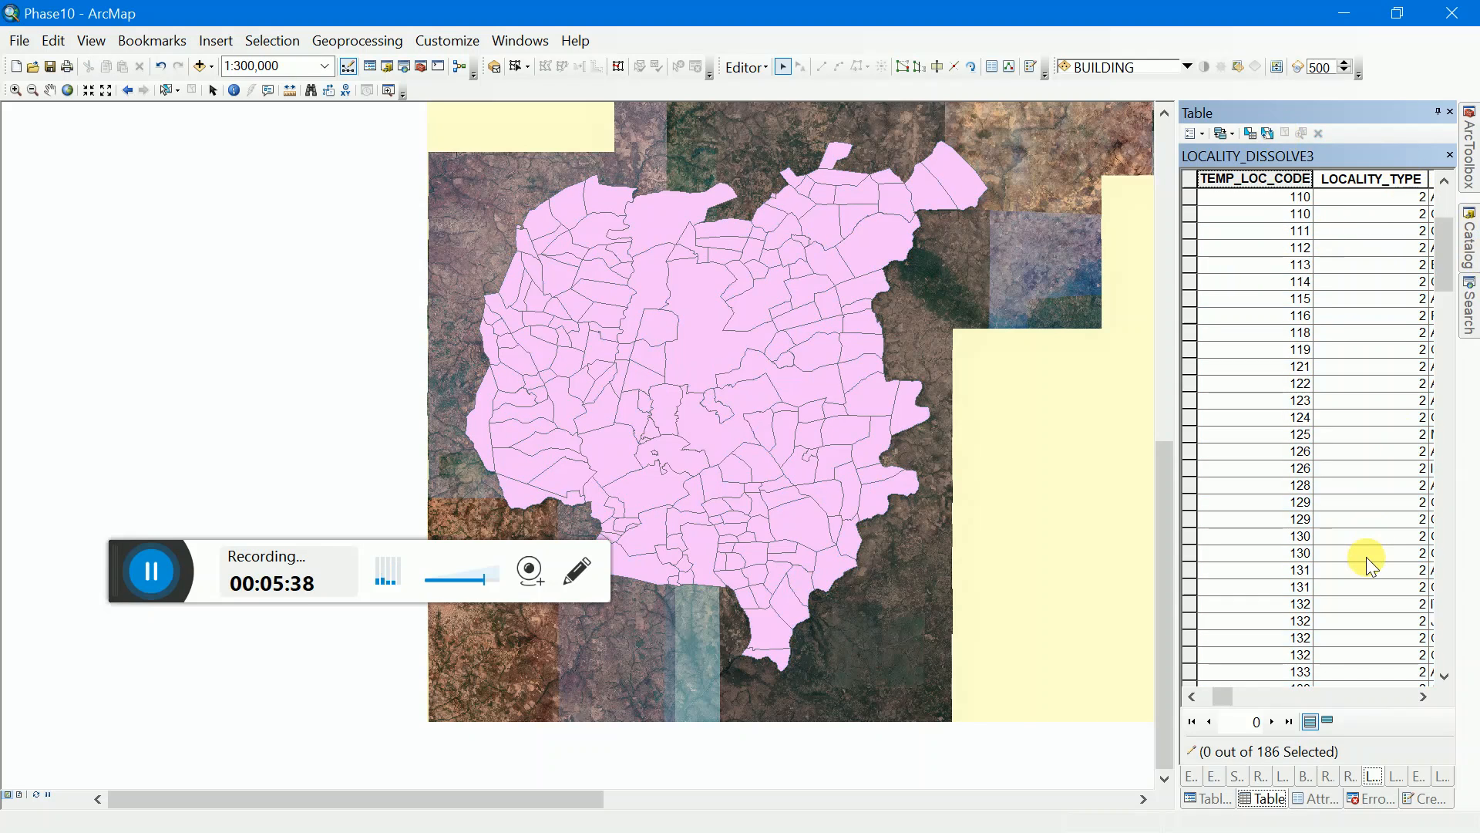
scroll(1366, 561, down, 20)
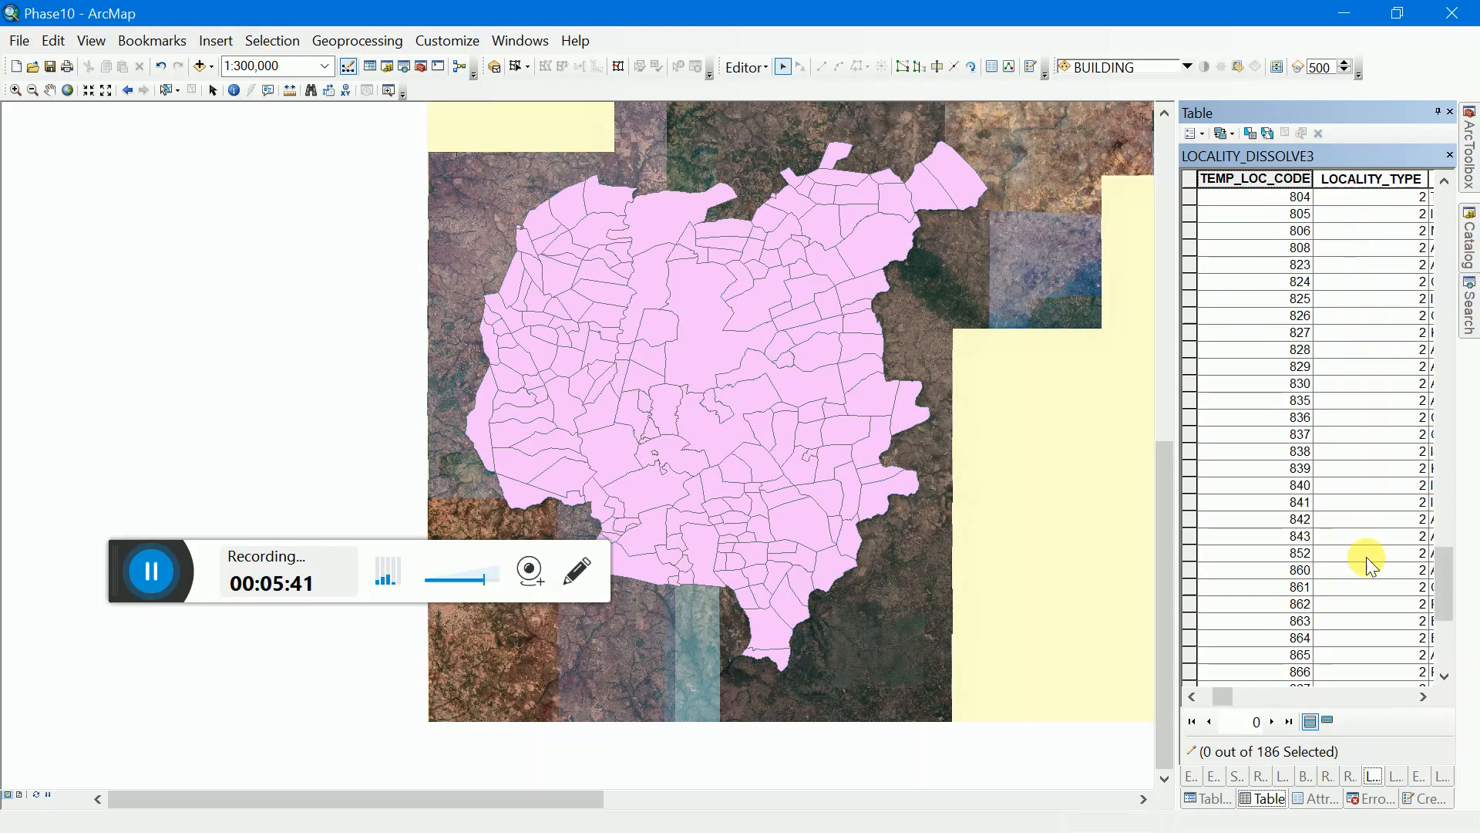
scroll(1366, 562, down, 6)
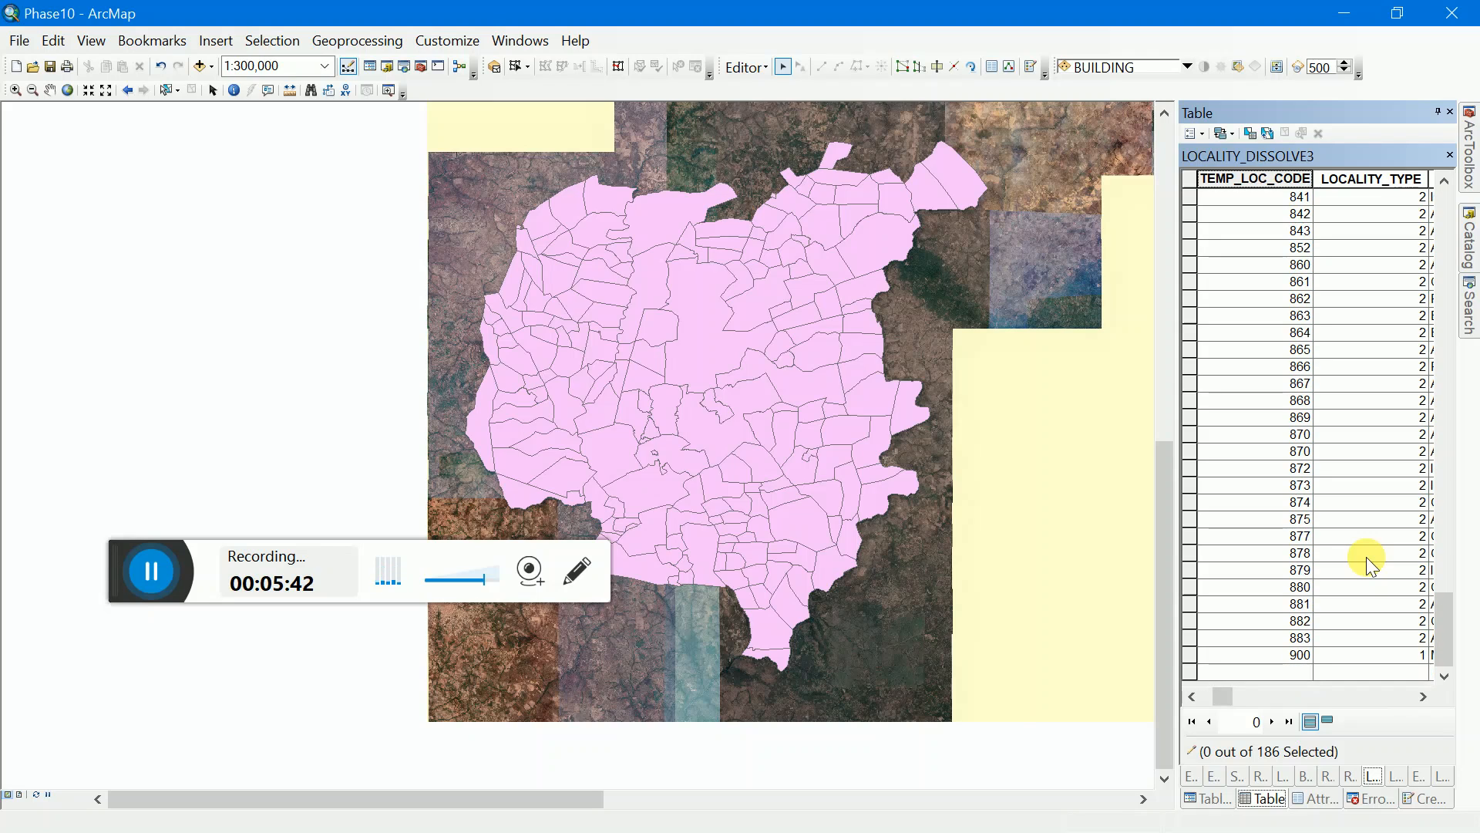
Step: Remove all joins from the LOCALITY_DISSOLVE3 layer
click(1213, 799)
right_click(1306, 327)
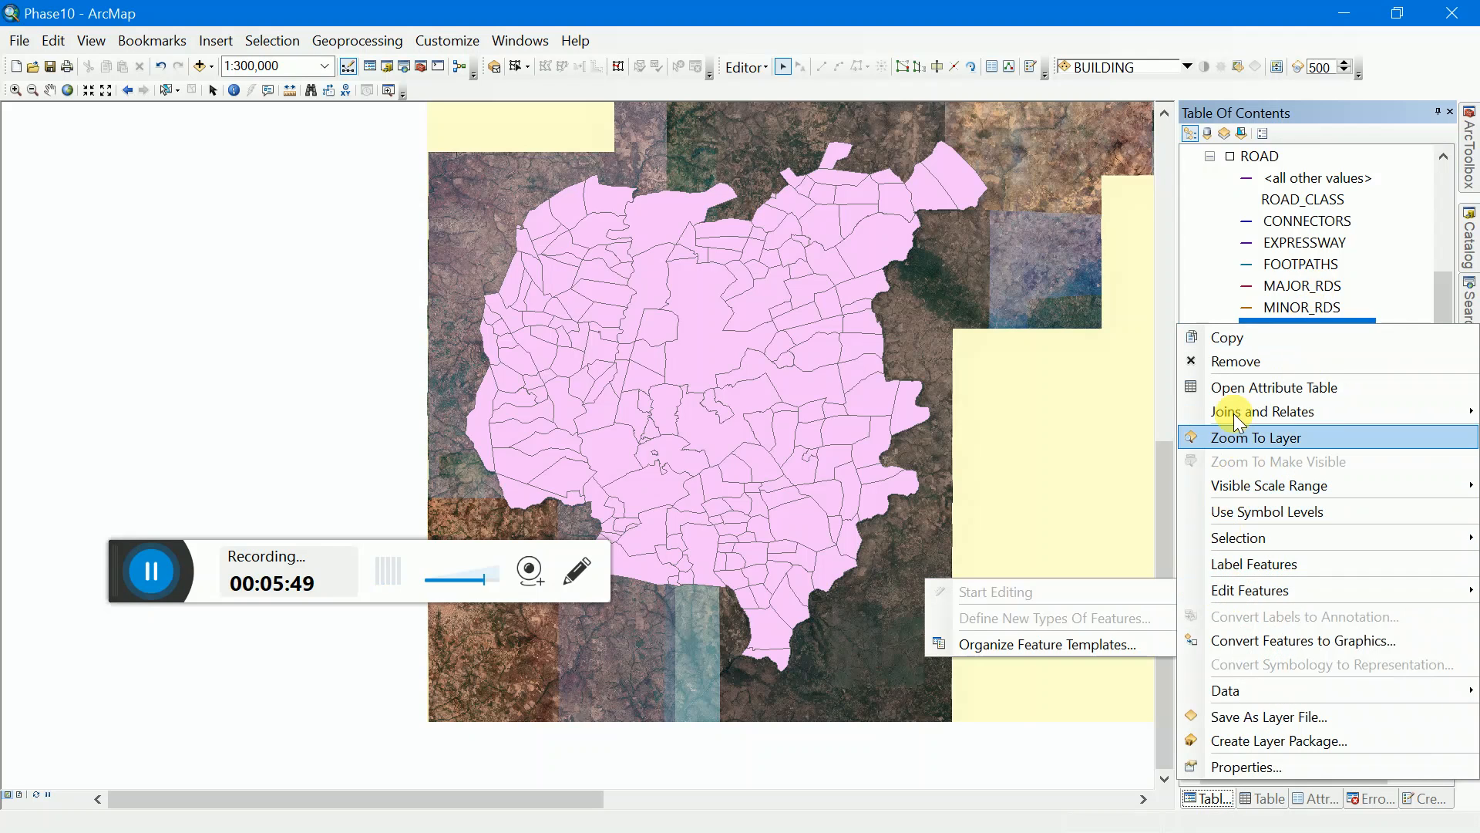
mouse_move(1234, 409)
mouse_move(1131, 438)
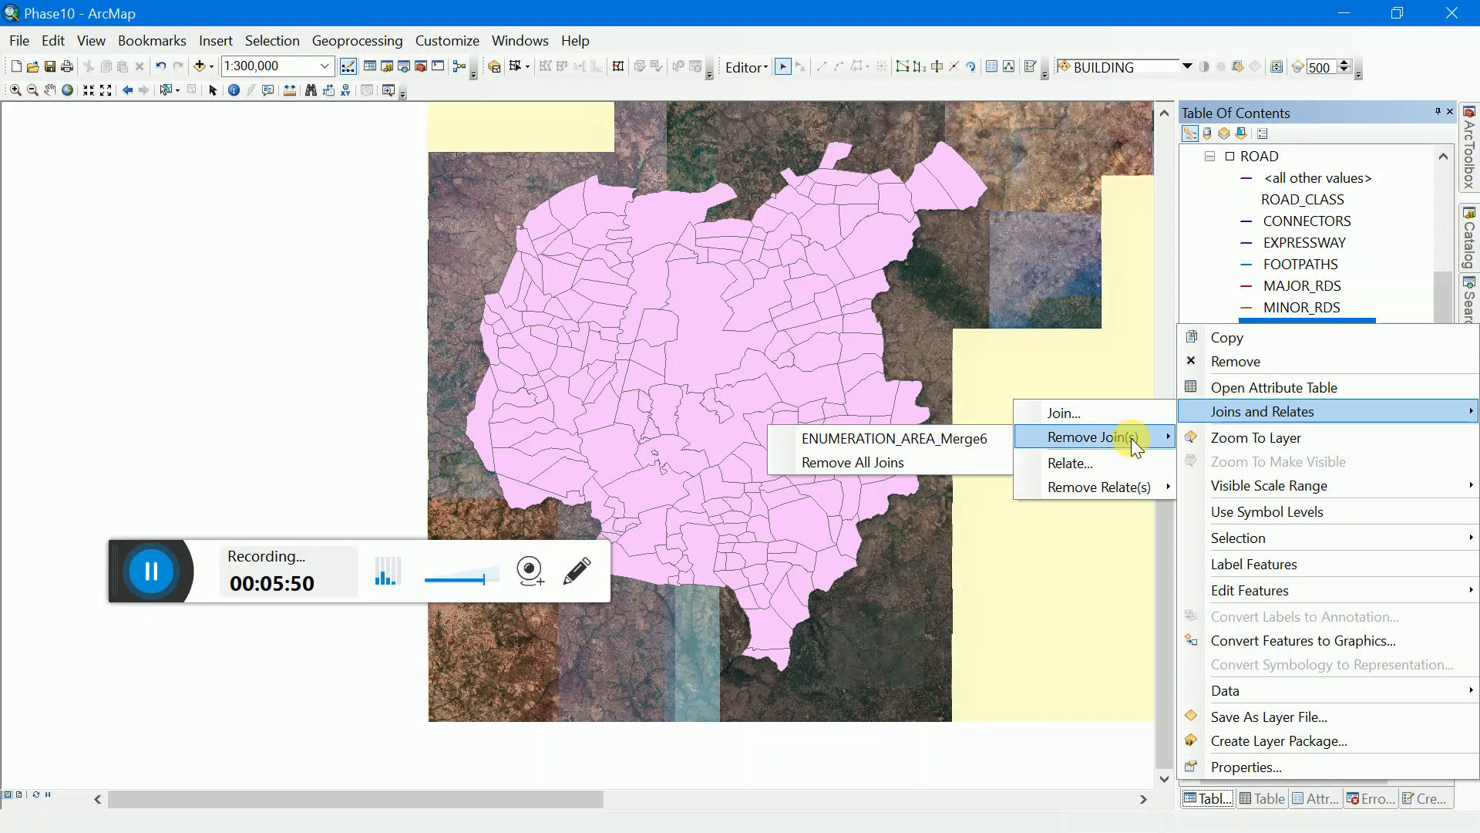
click(960, 461)
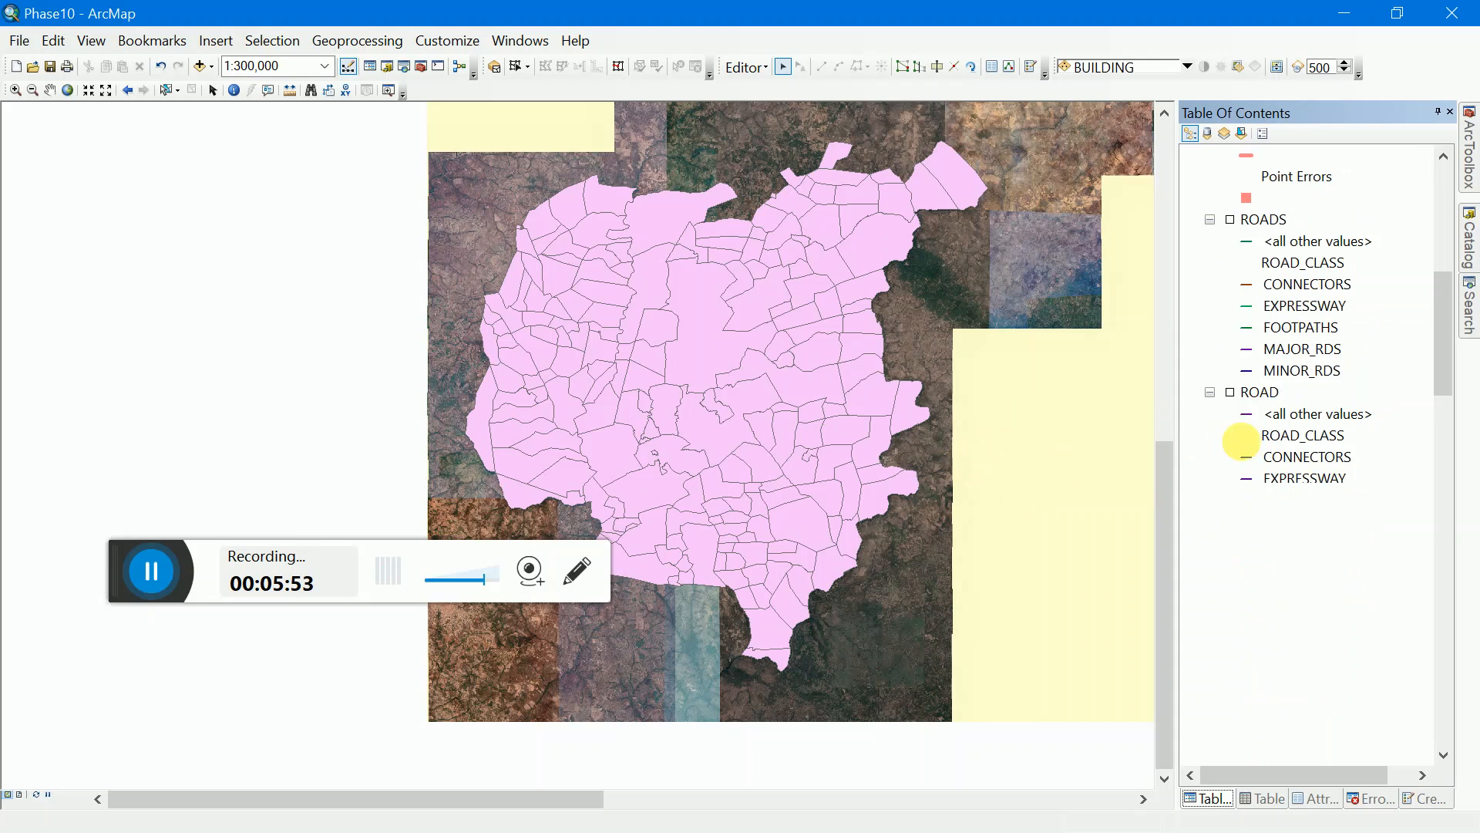
Step: Open the LOCALITY_DISSOLVE3 attribute table and check its LOCALITY_TYPE and locality name fields
right_click(1320, 329)
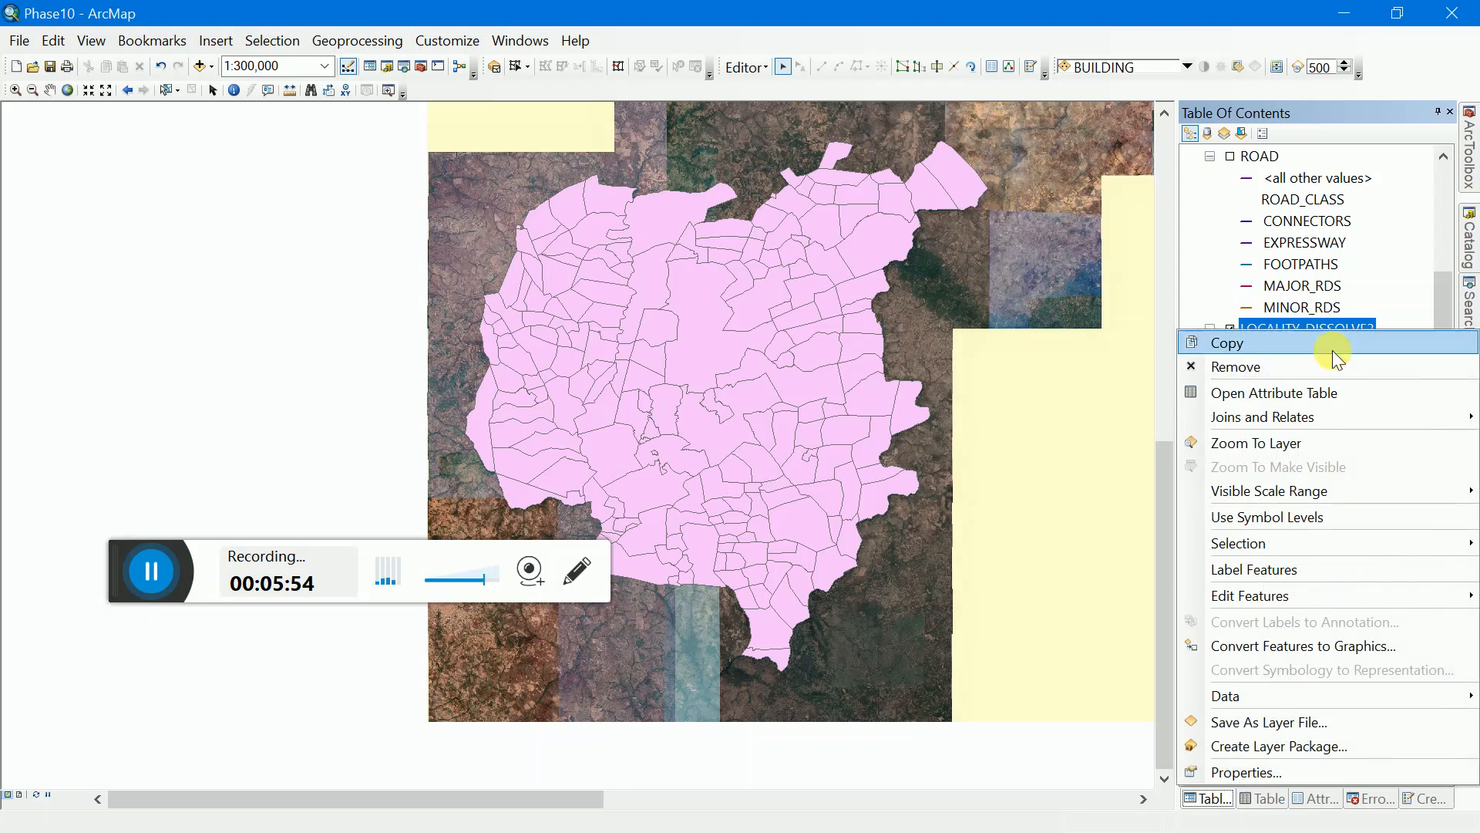
click(1334, 393)
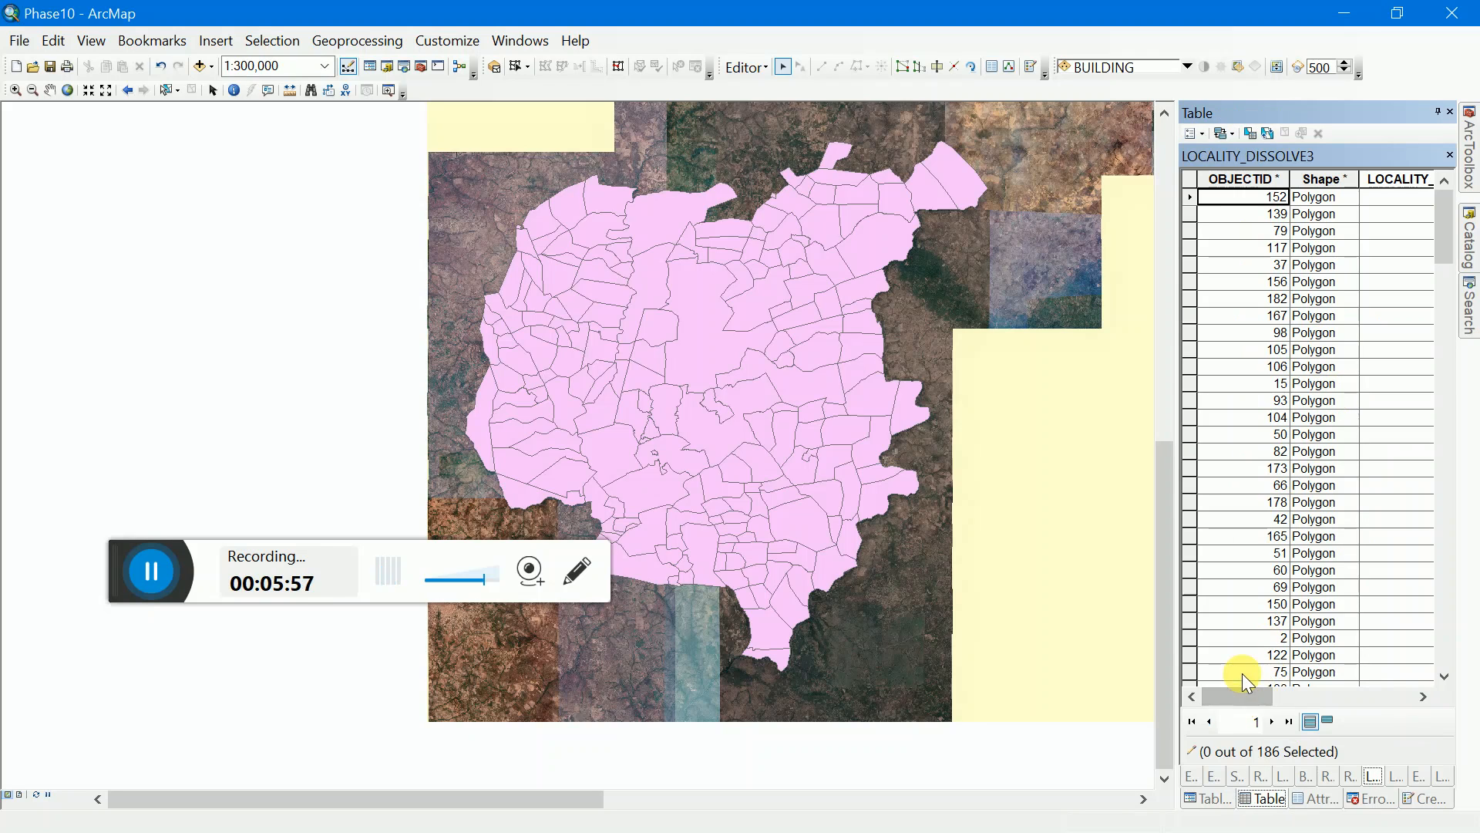
drag(1237, 691, 1298, 690)
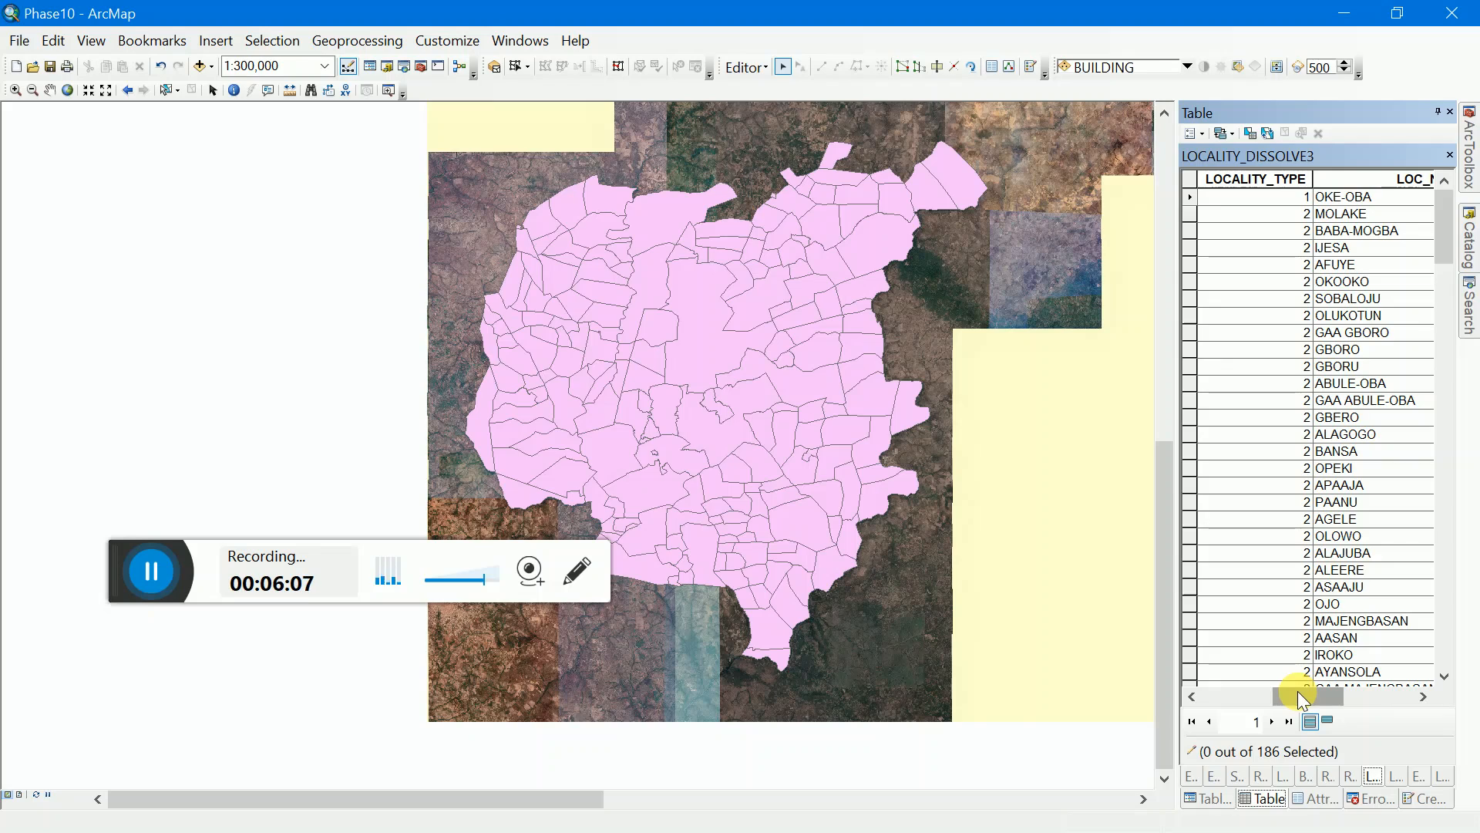
Step: Start creating a new feature class in the Merge.gdb geodatabase
click(1190, 798)
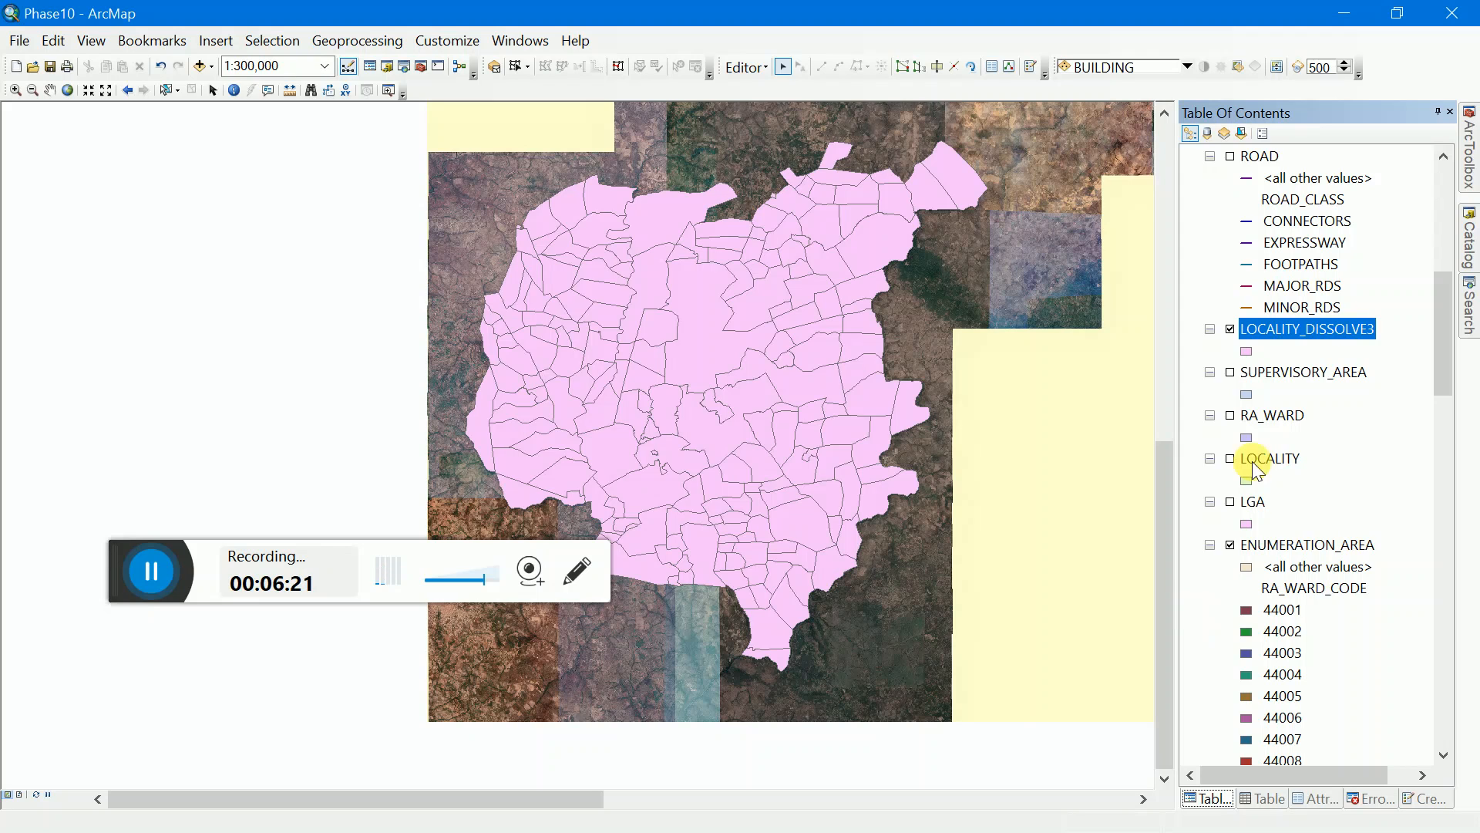
click(1471, 239)
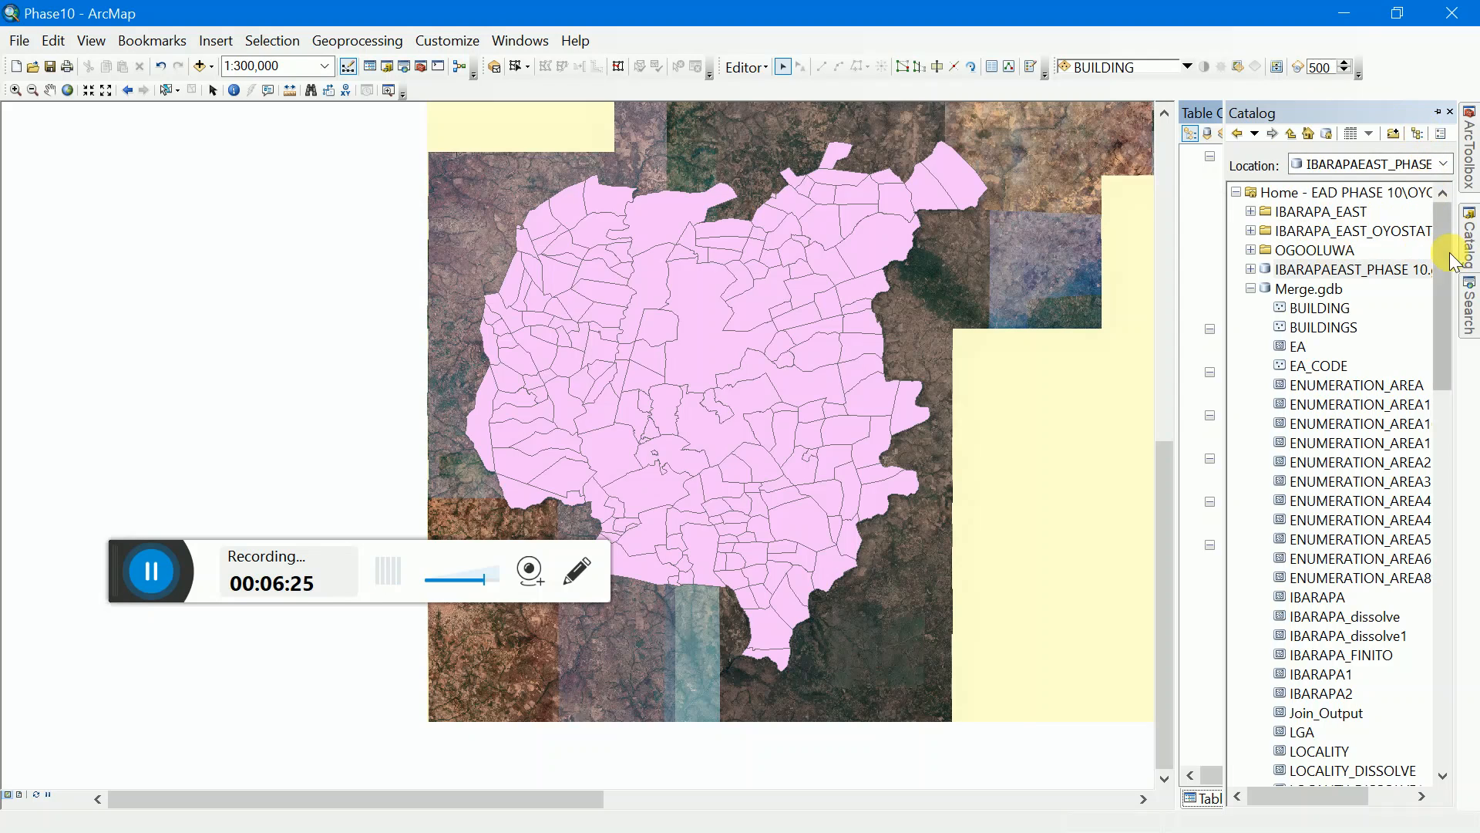
click(1283, 295)
right_click(1283, 298)
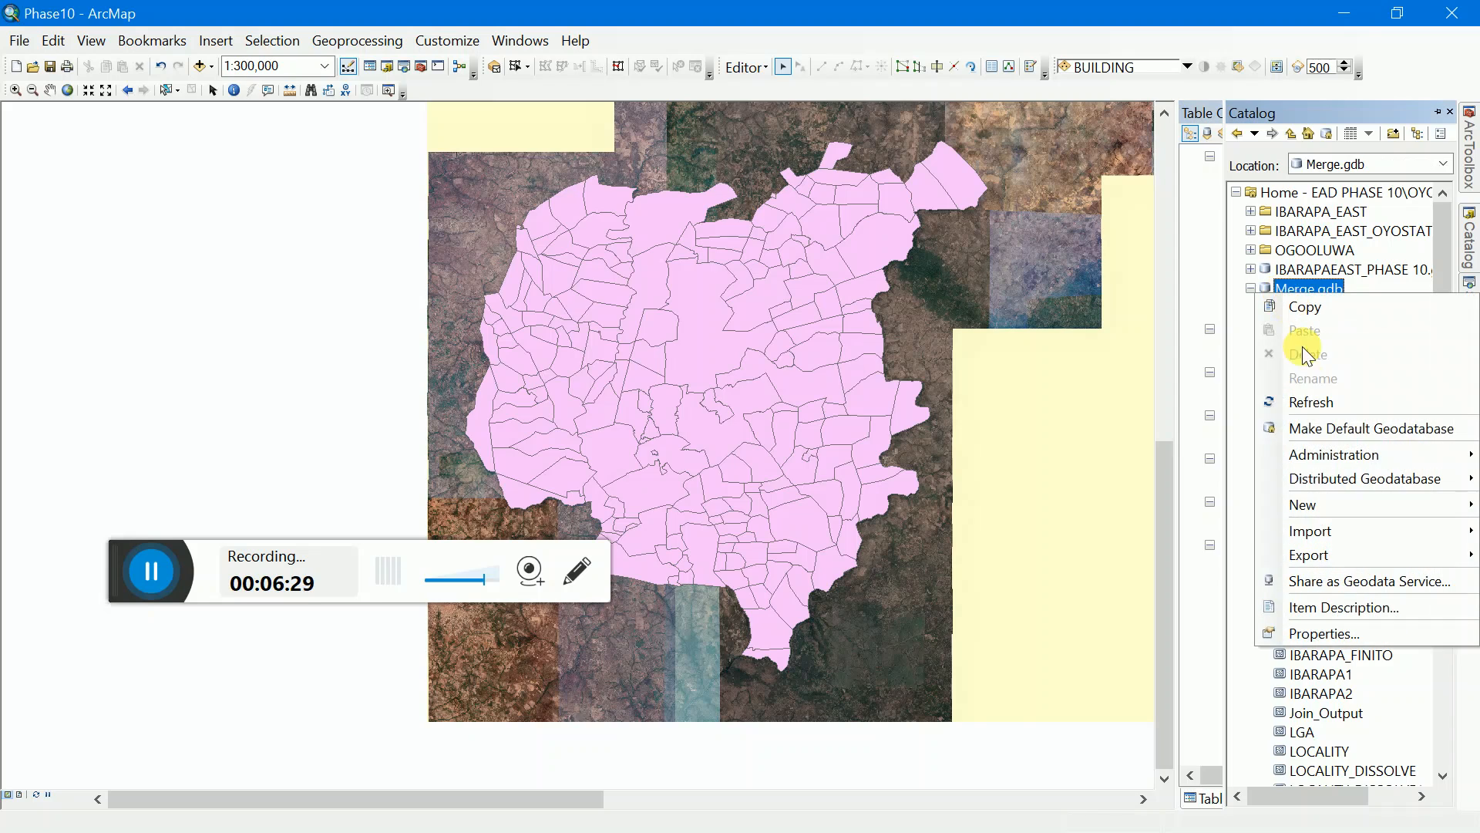
mouse_move(1302, 508)
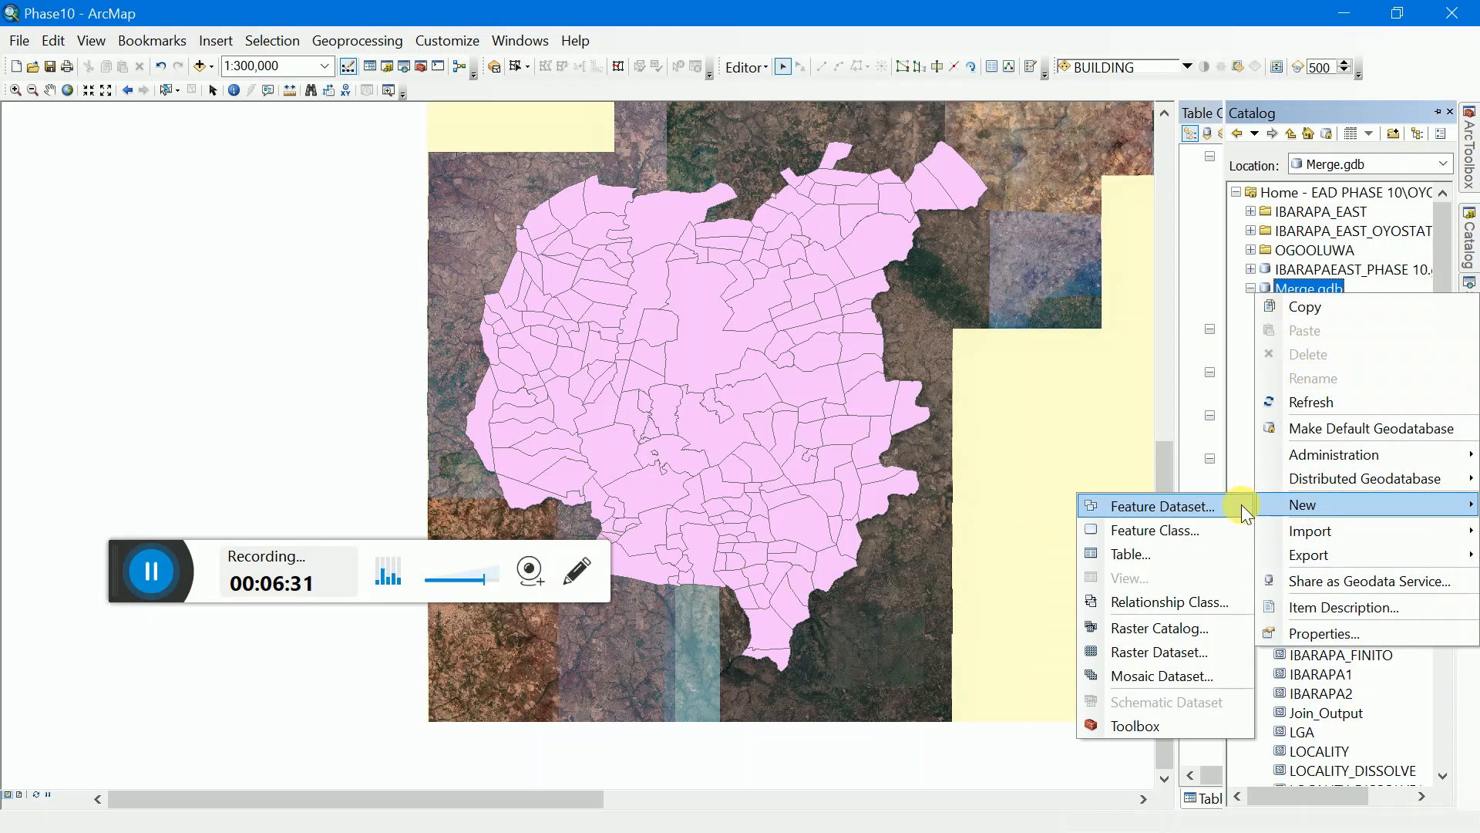
click(1222, 522)
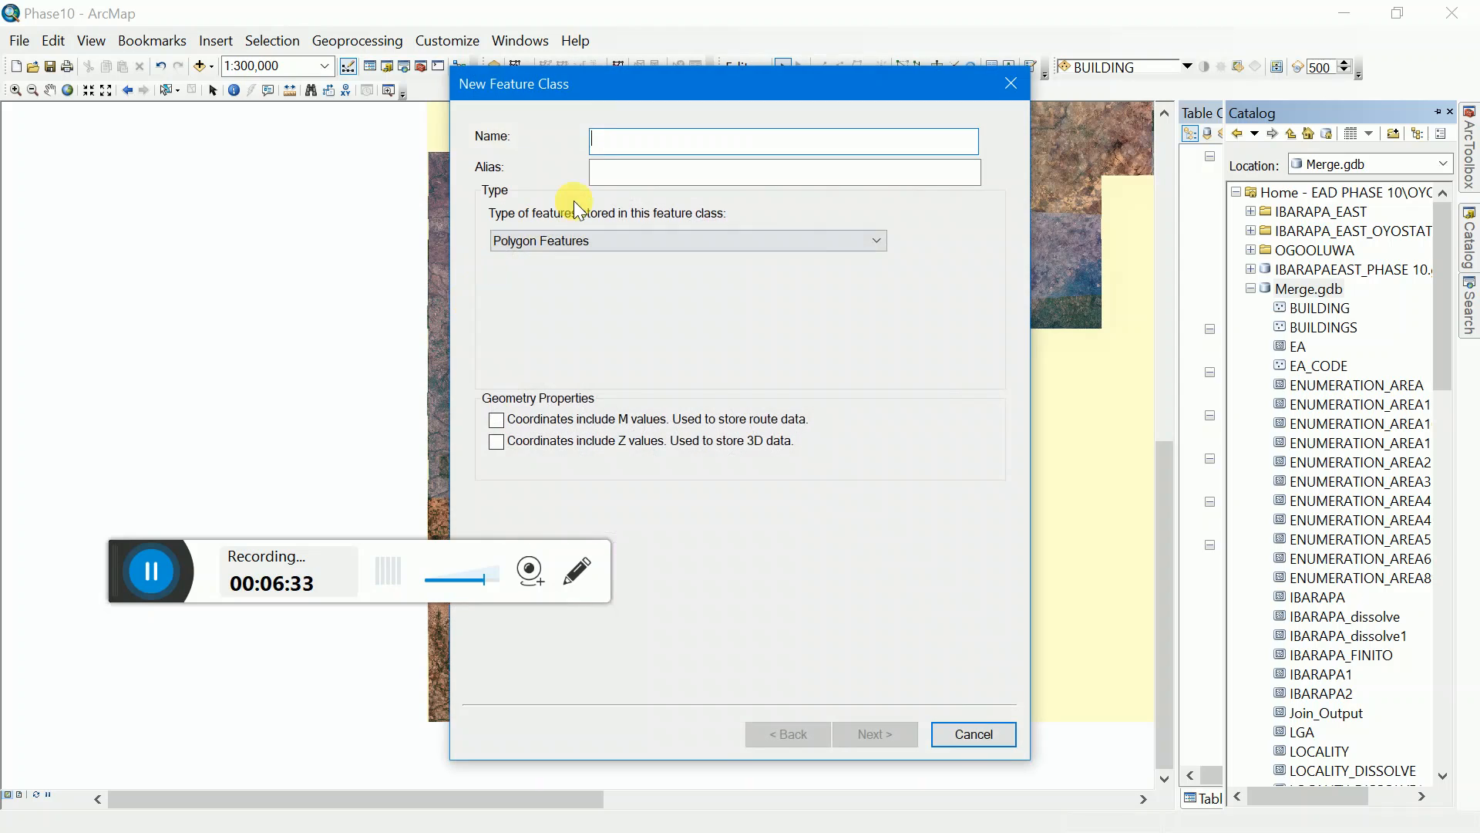
Step: Enter LOC_POINT as the feature class name and alias, and set its type to Point Features
text(LOC_)
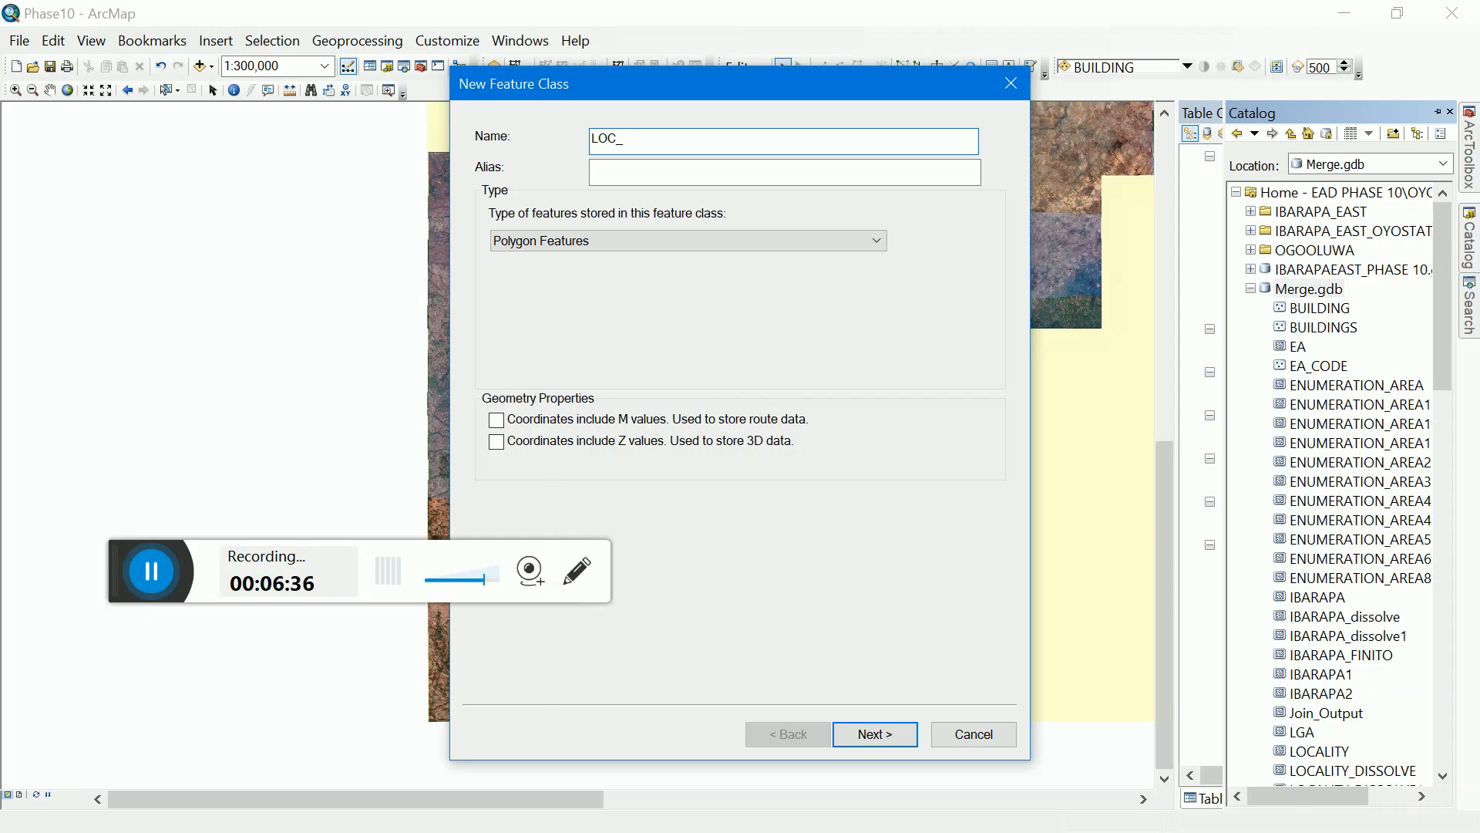
text(POINT)
click(643, 184)
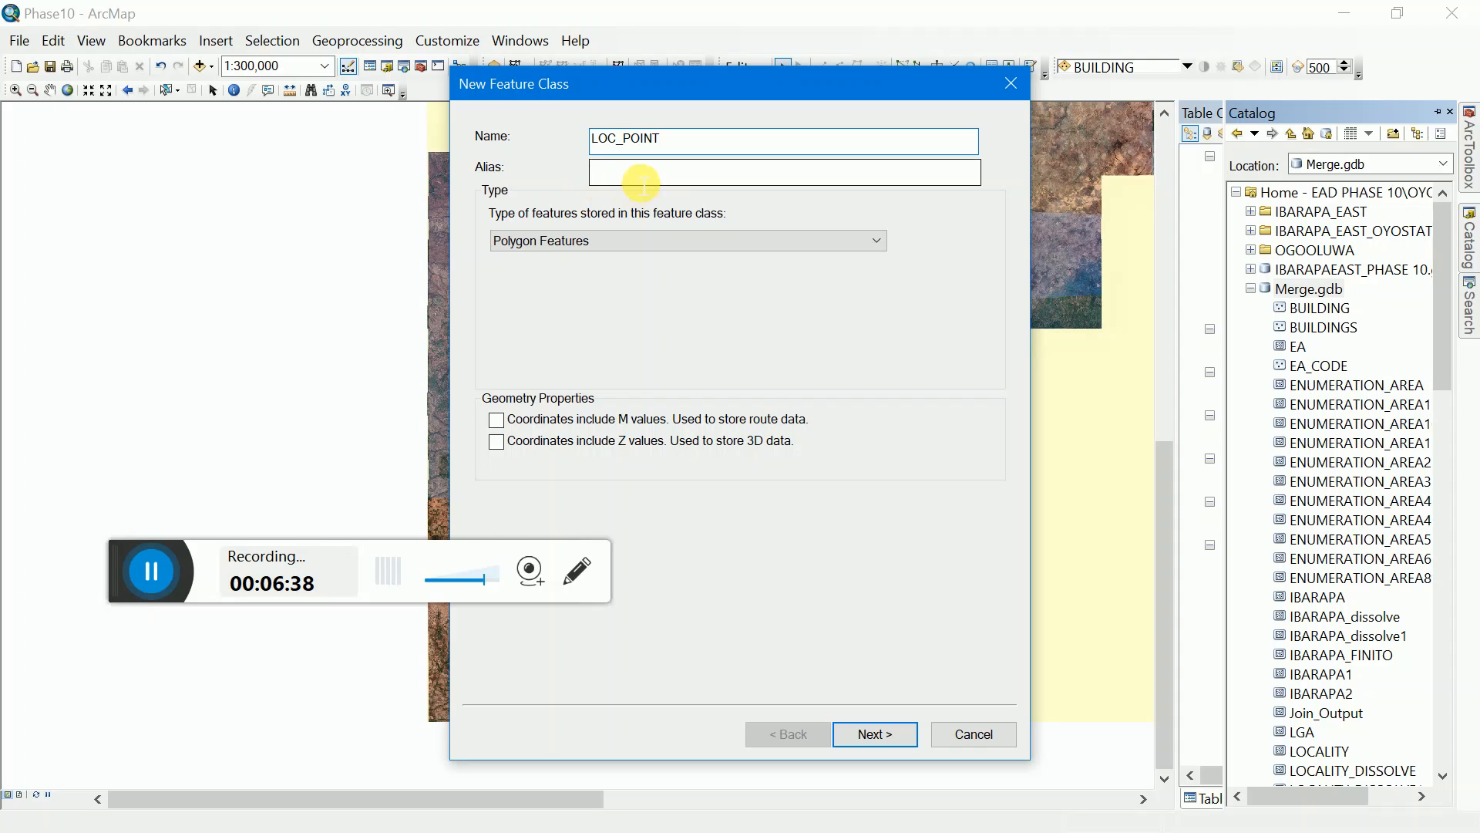
text(LOC_)
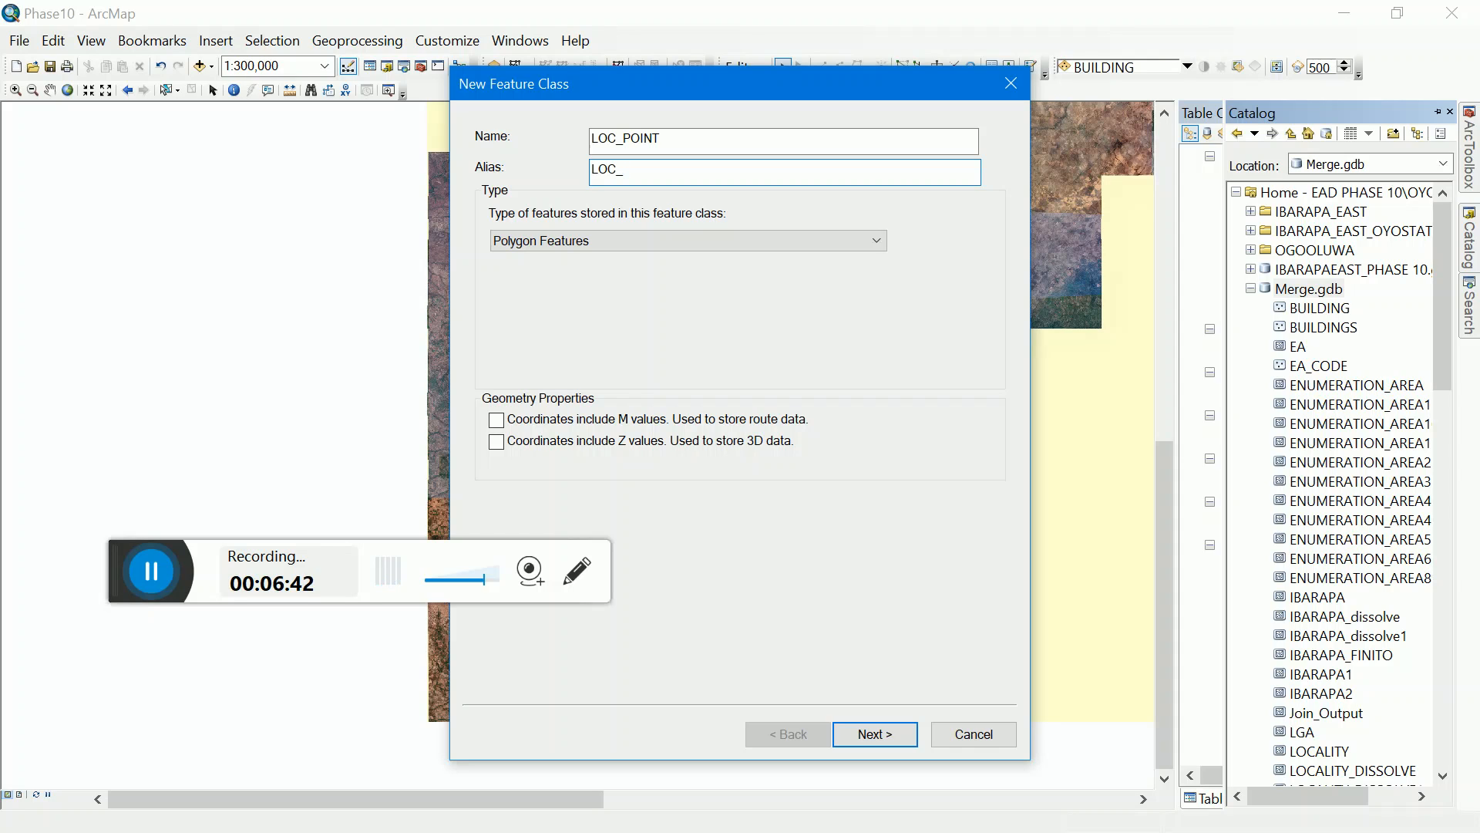
text(POINT)
click(649, 233)
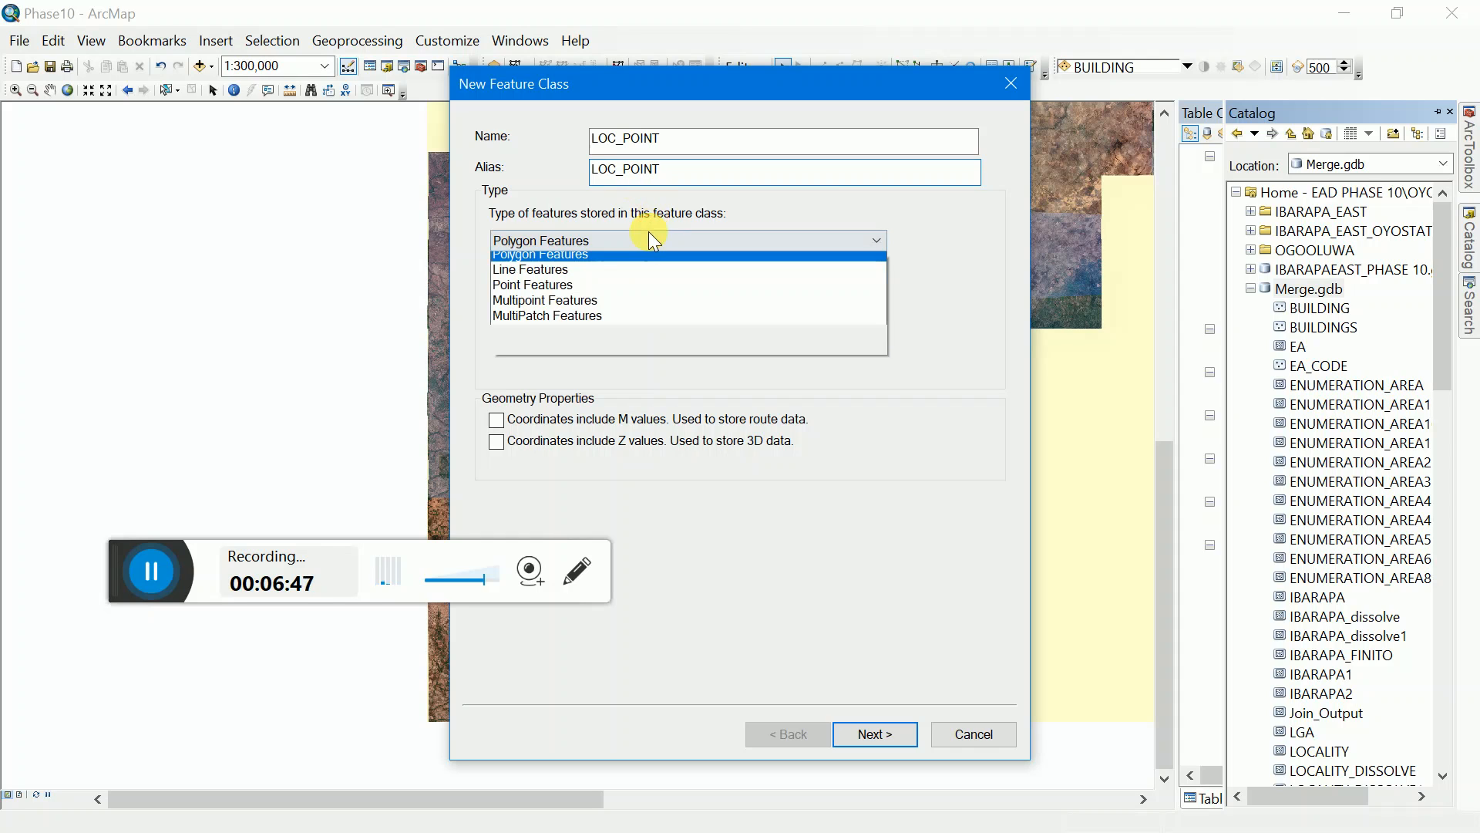
click(598, 288)
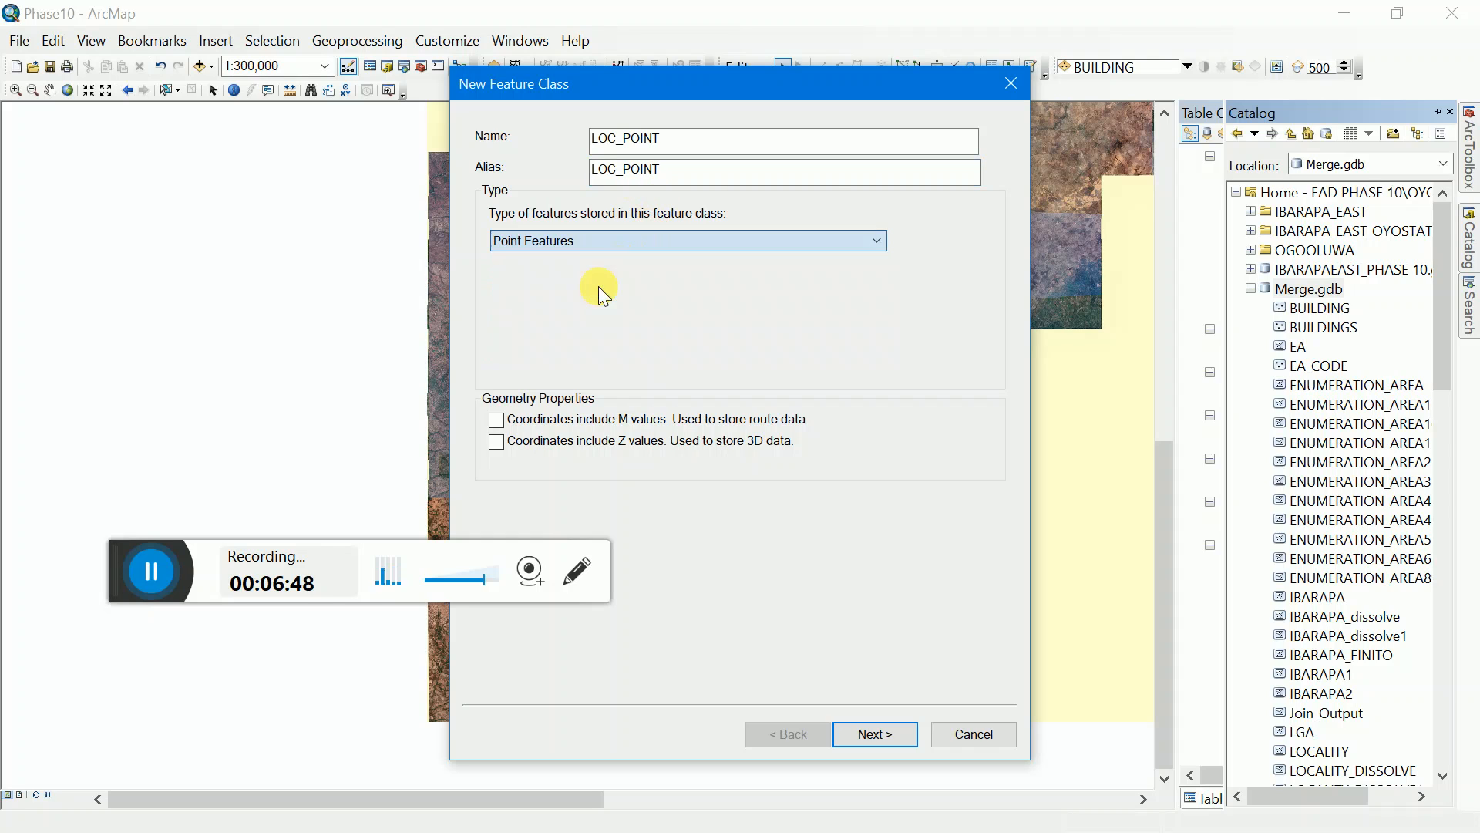
Step: Accept the GCS_WGS_1984 coordinate system and the remaining default settings, proceeding to the field definitions
click(848, 737)
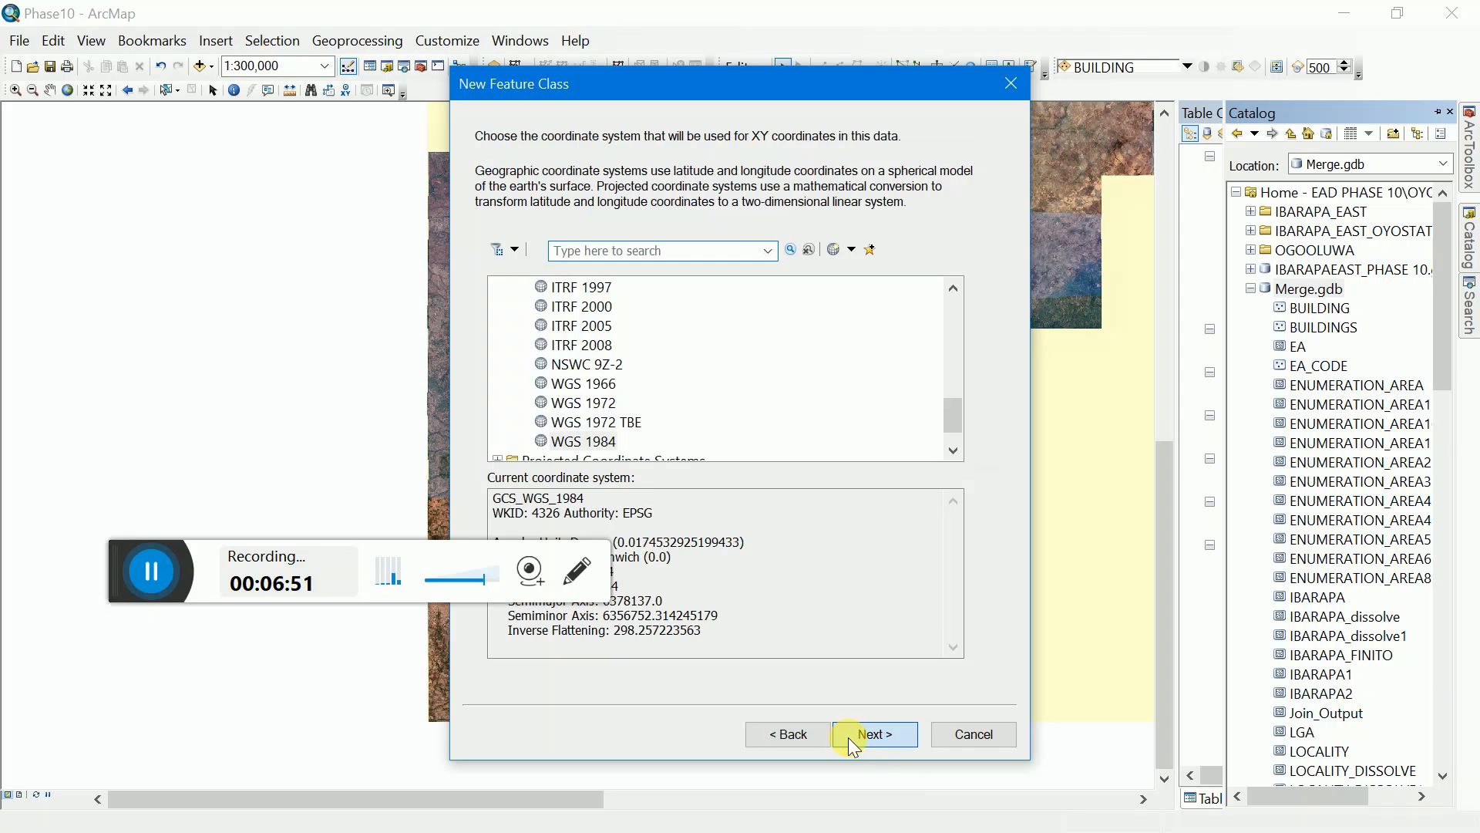
click(848, 737)
click(849, 738)
click(848, 737)
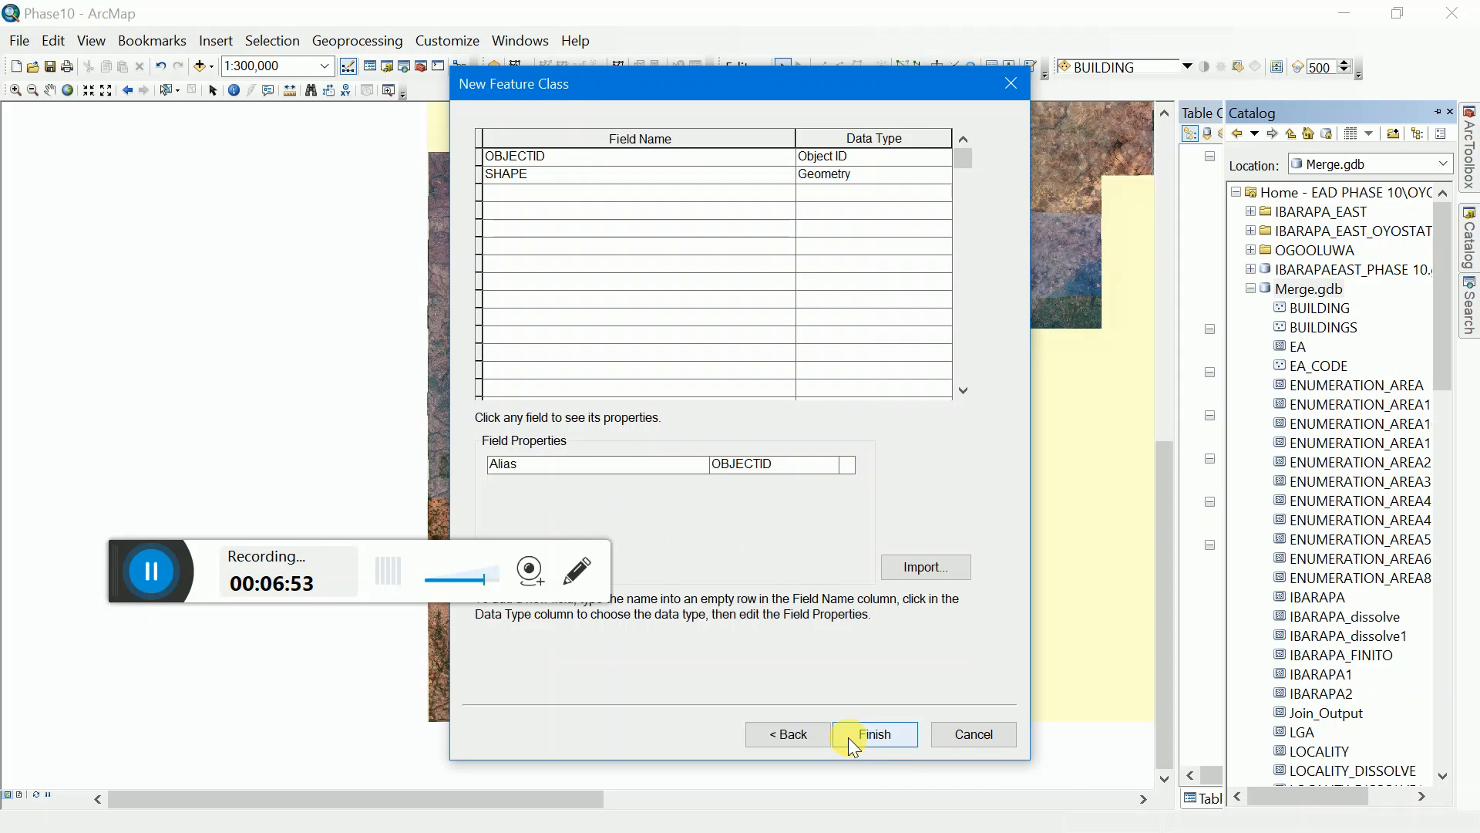
Step: Add a LOC_CODE field with the Long Integer data type and finish creating the feature class
click(521, 192)
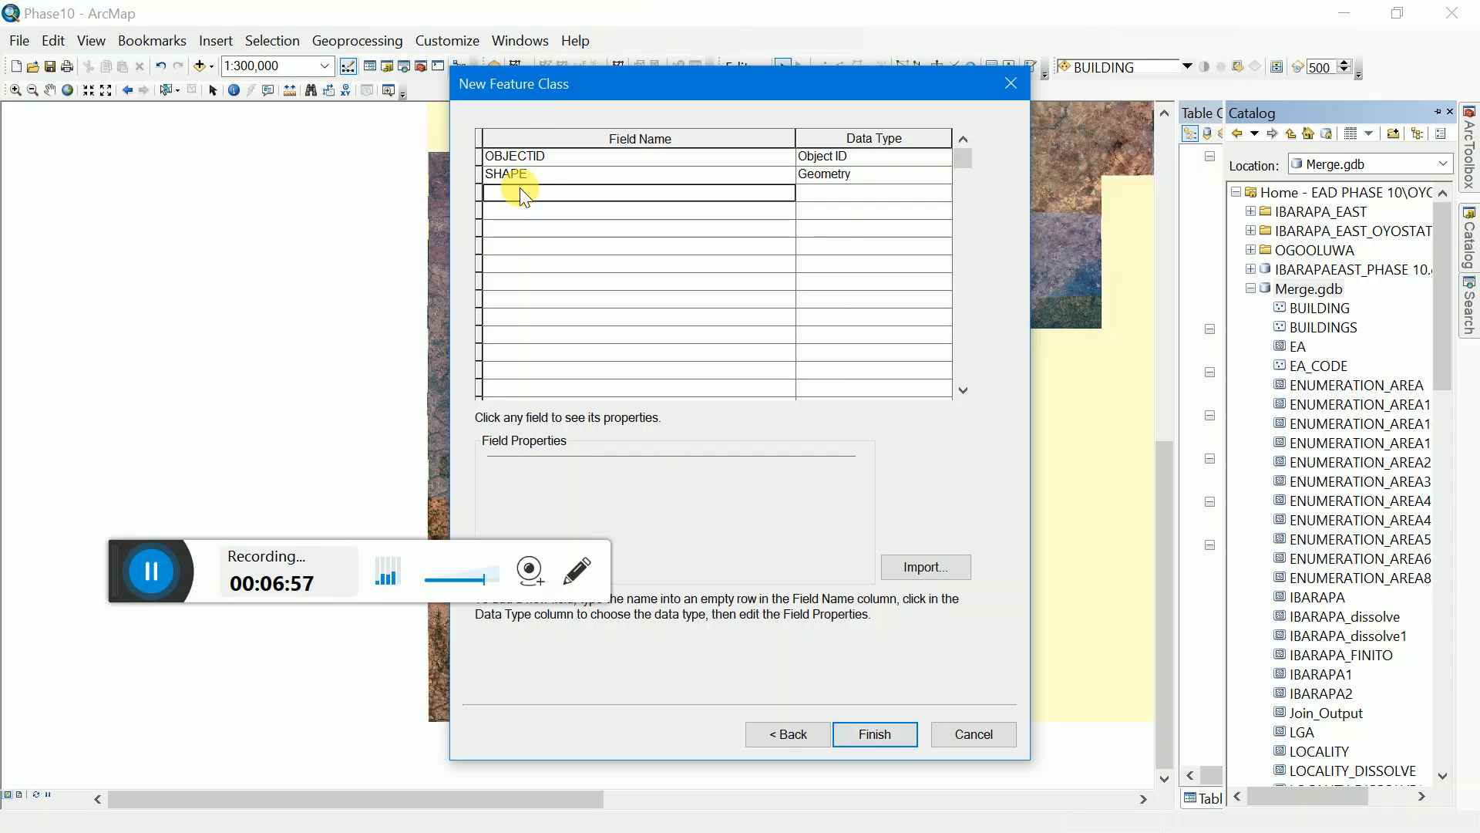
text(LOC)
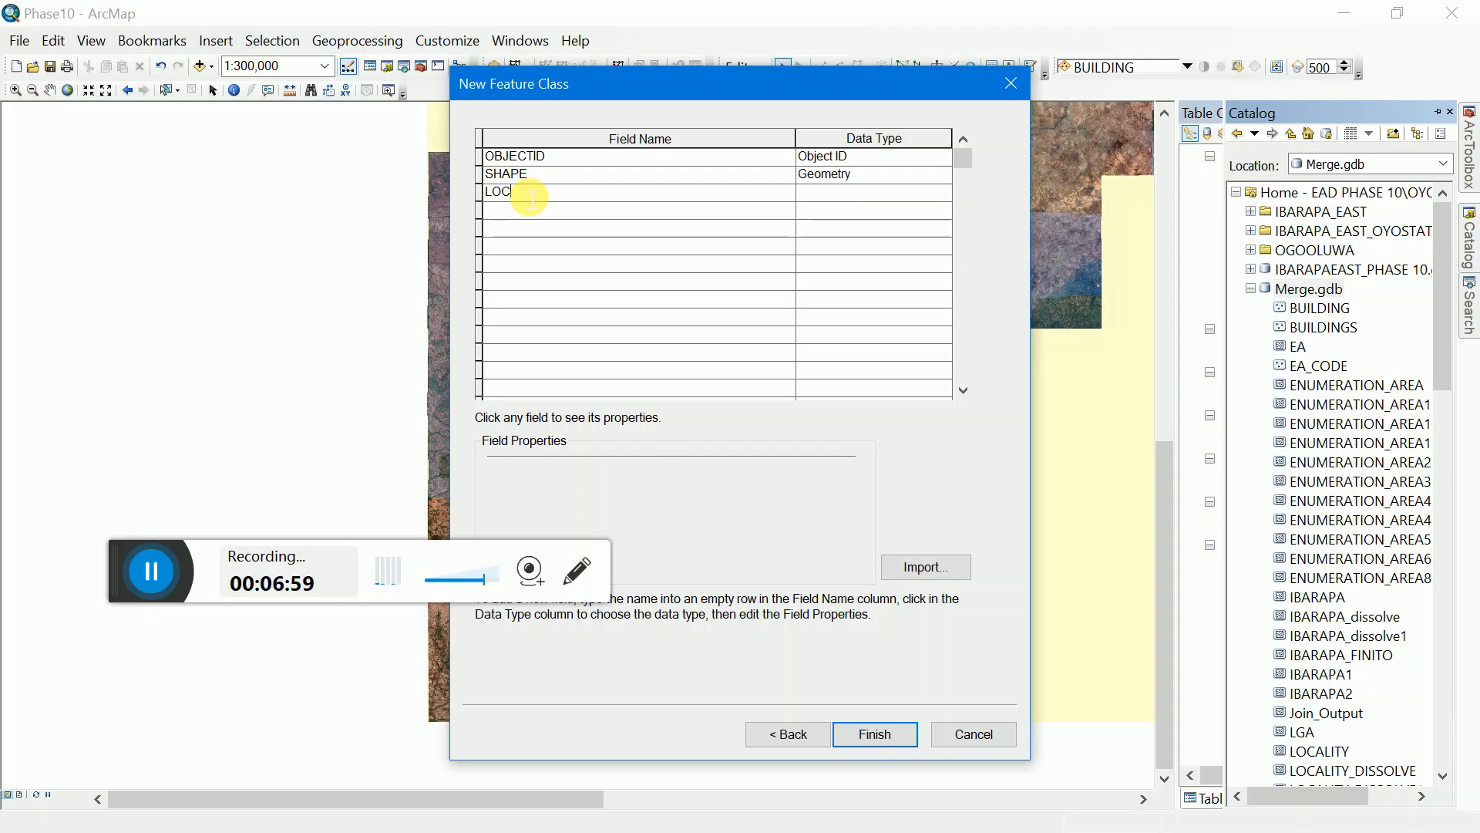
text(_CODE)
click(845, 191)
click(845, 191)
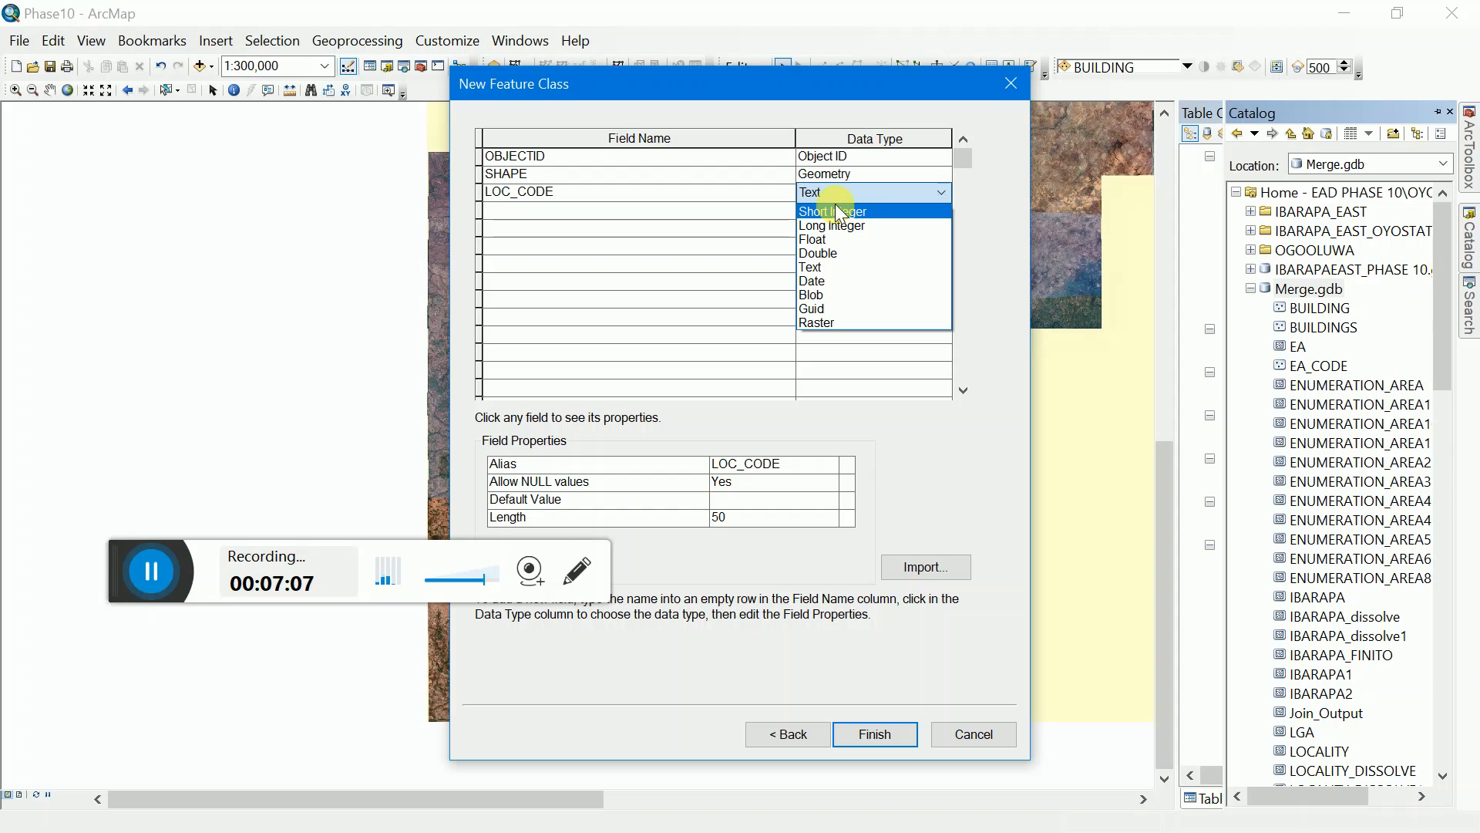
click(835, 225)
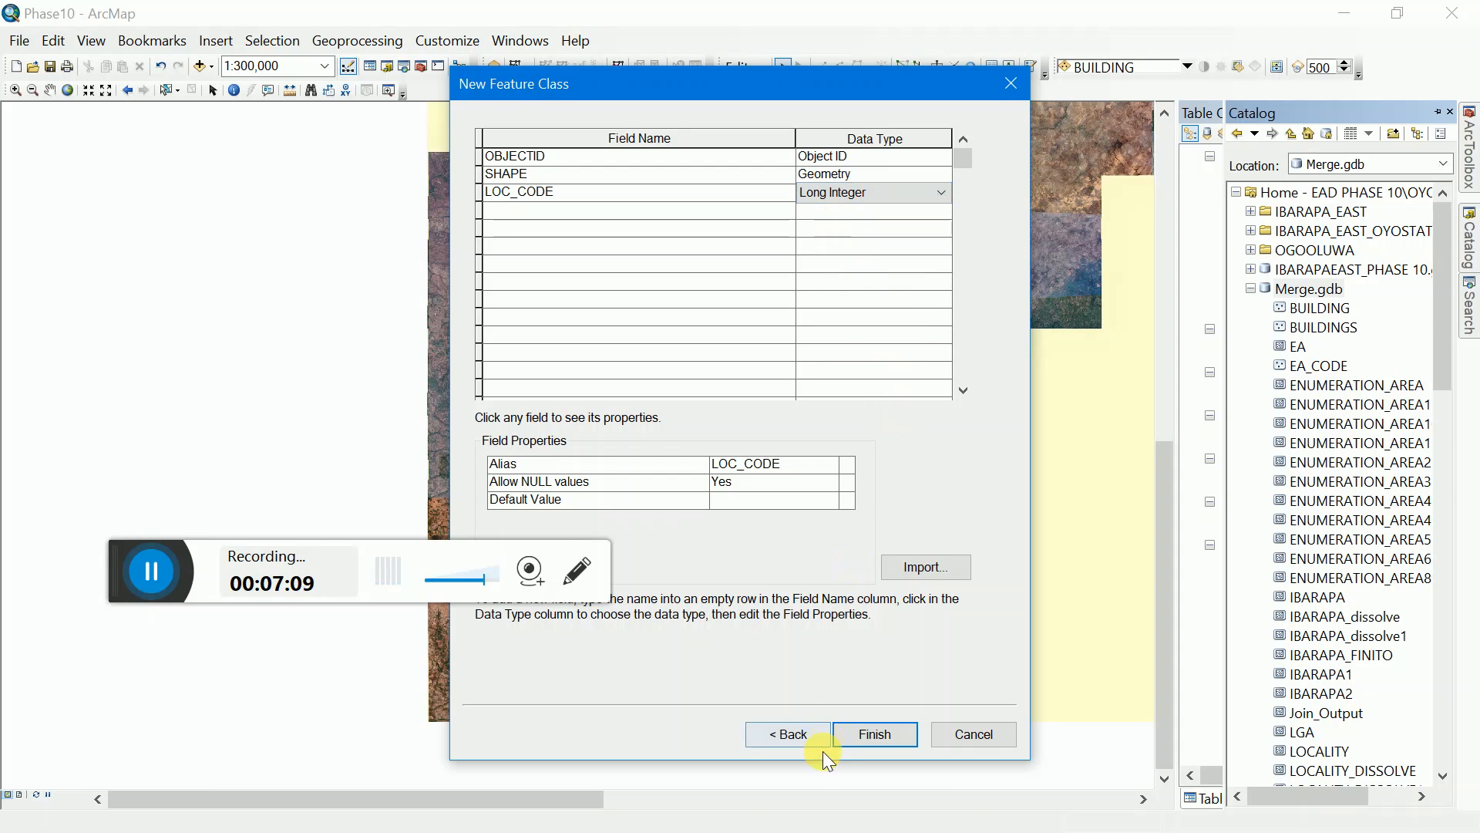
click(836, 736)
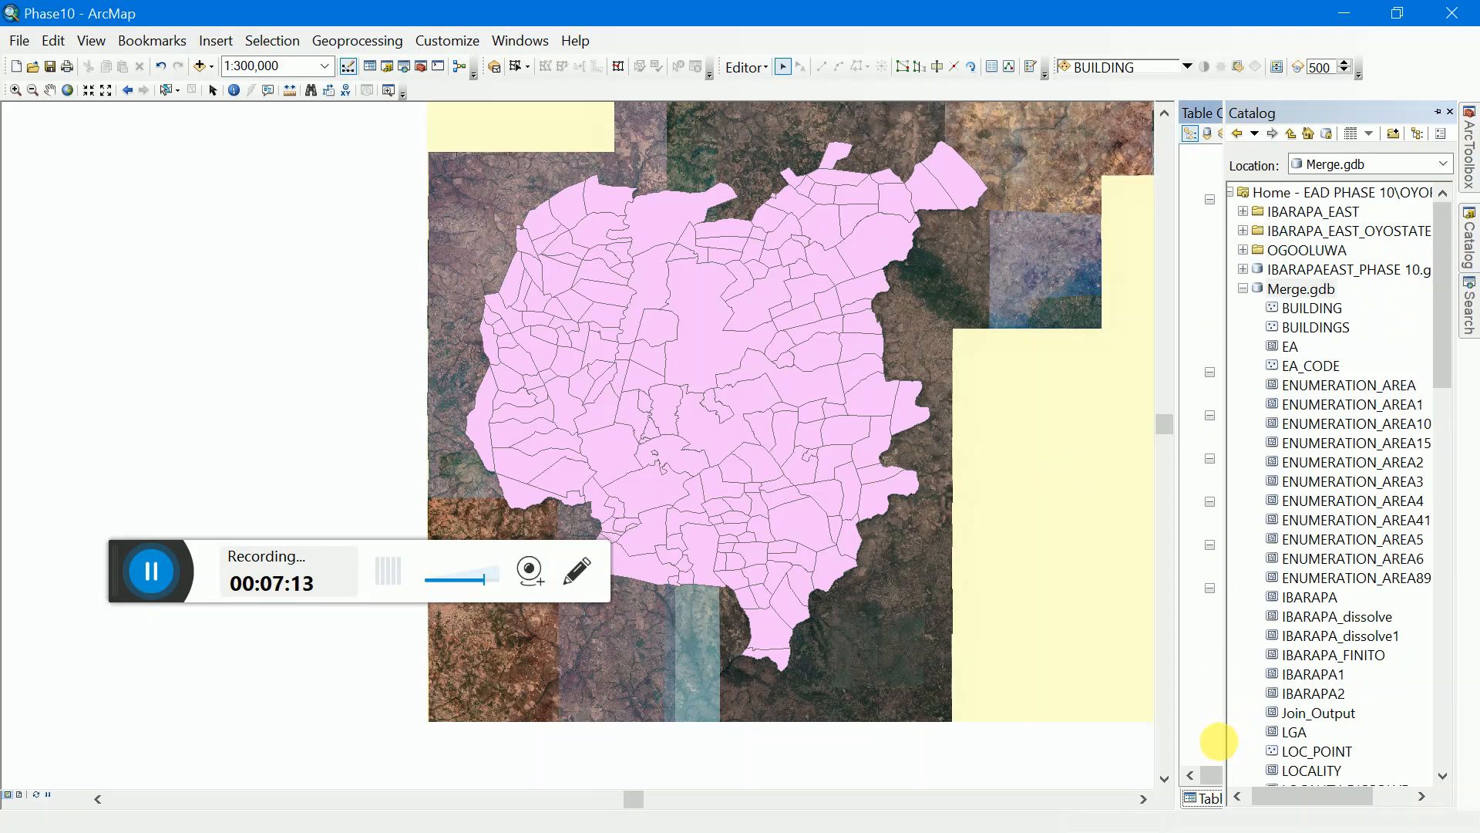
Step: Locate the LOC_POINT layer among the map layers and check the feature templates for it
click(1205, 800)
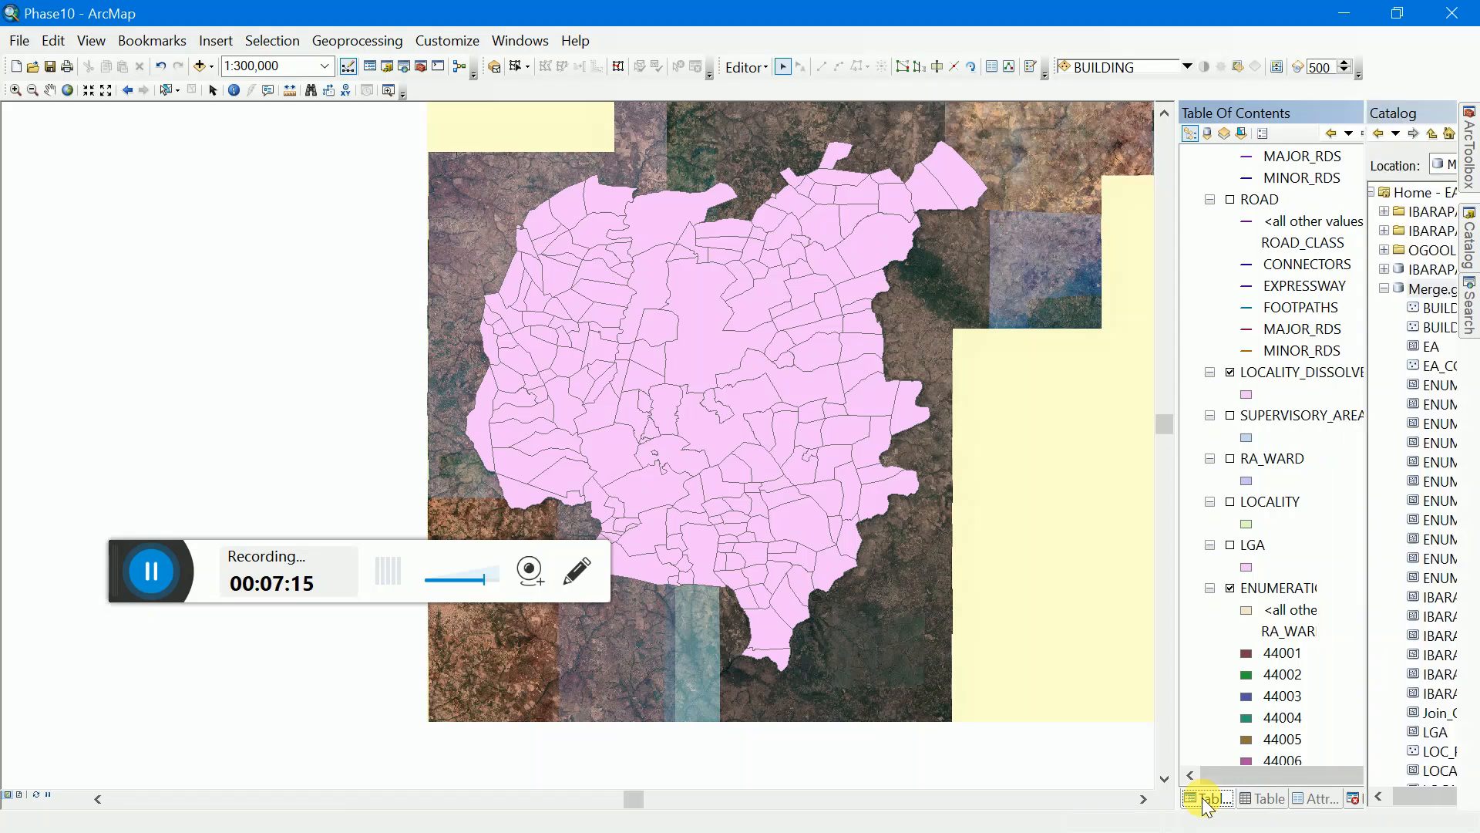
scroll(1334, 308, up, 8)
click(1253, 181)
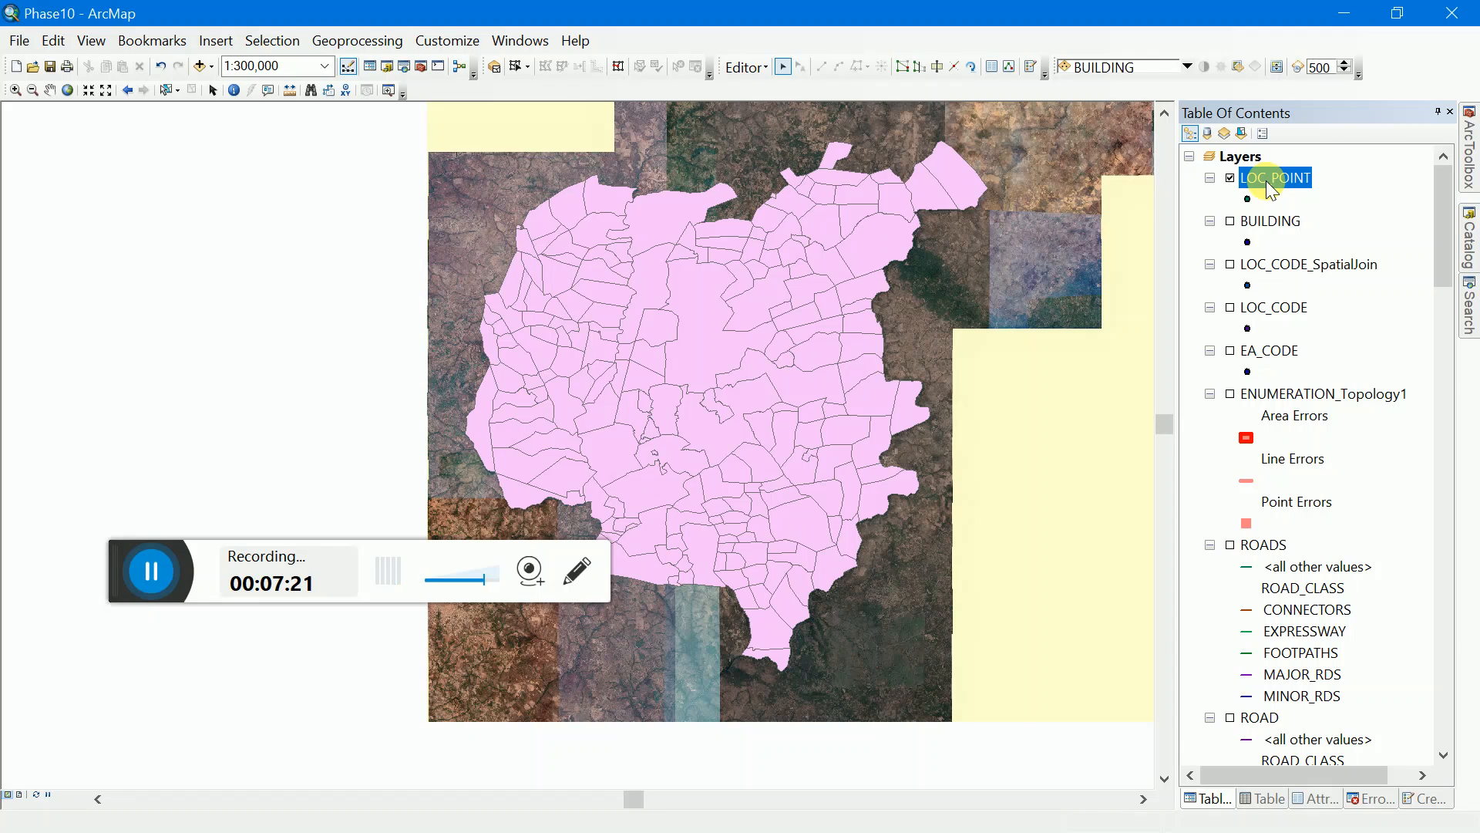
right_click(1269, 188)
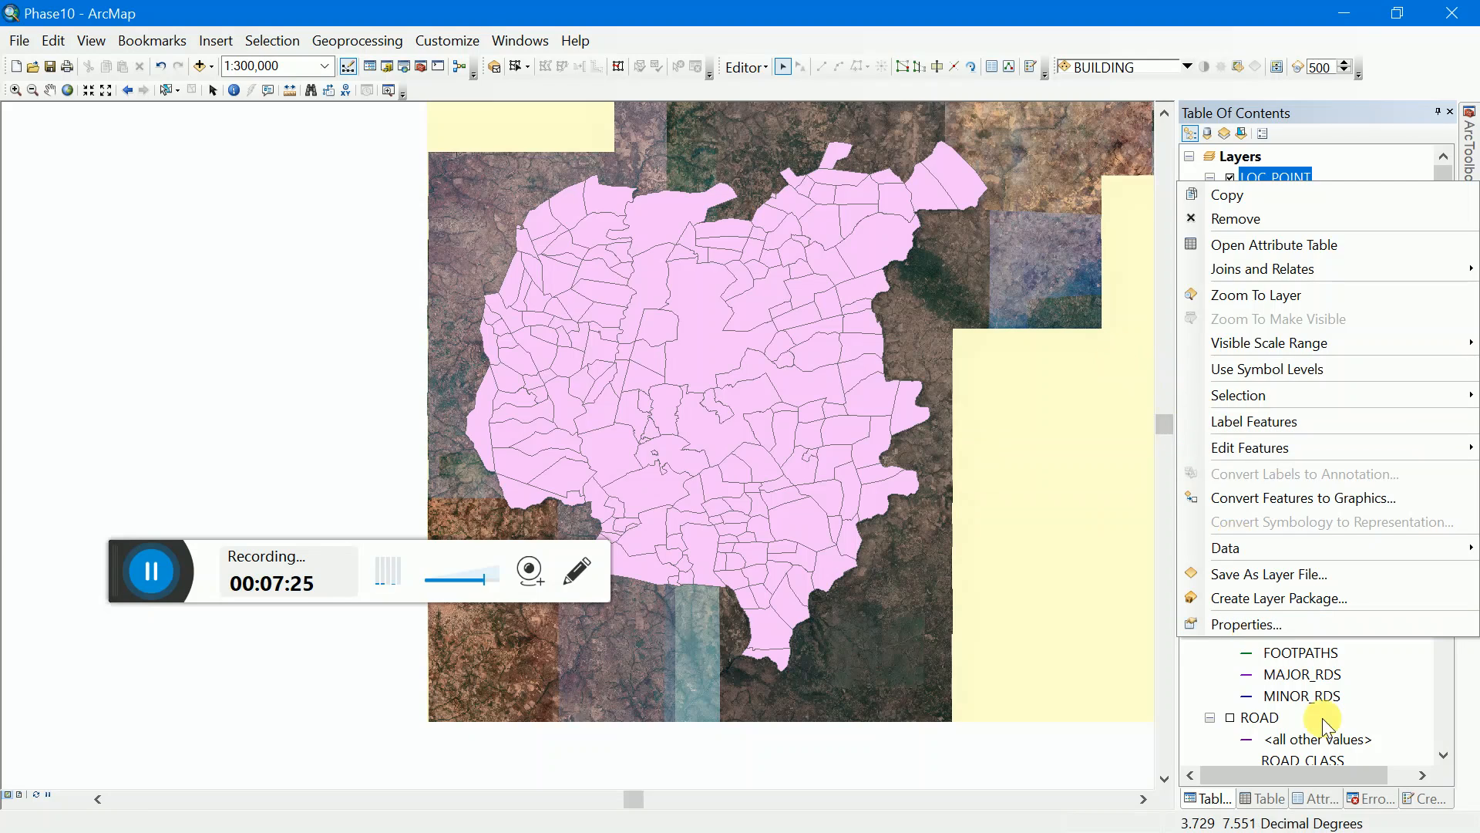
click(1425, 798)
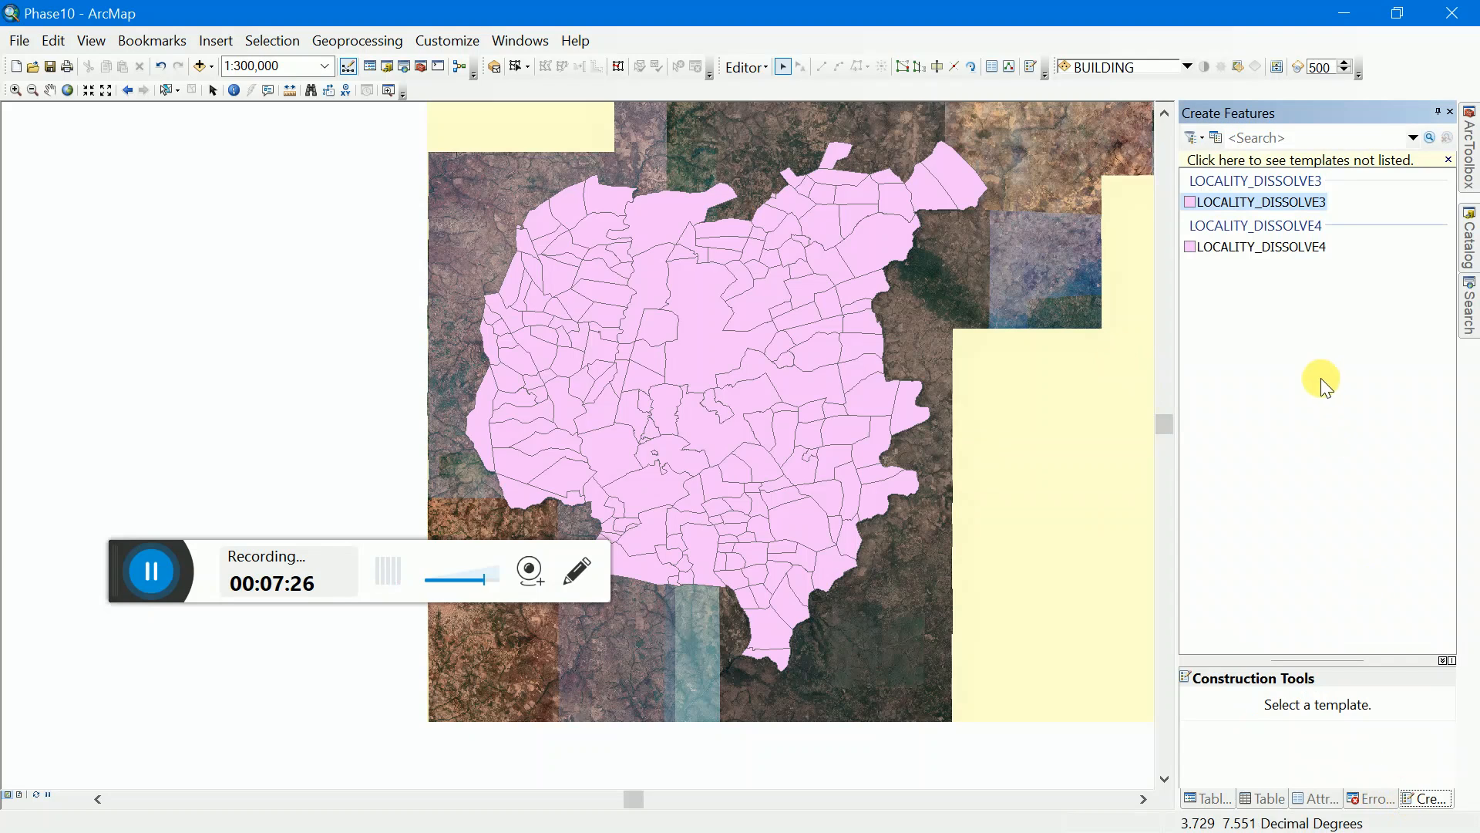
click(1207, 798)
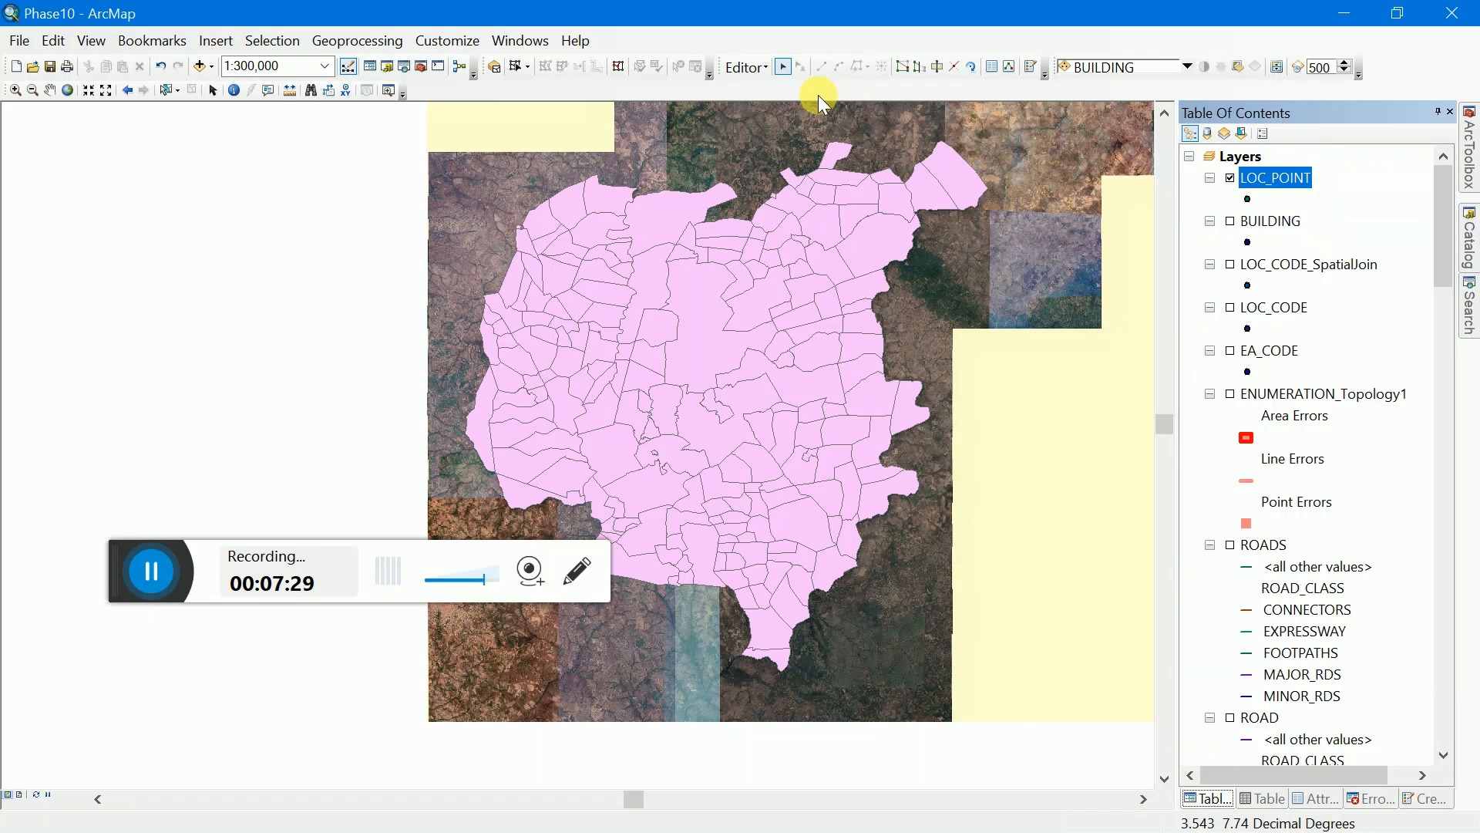
Step: Stop the current edit session and save the edits
click(759, 69)
click(774, 117)
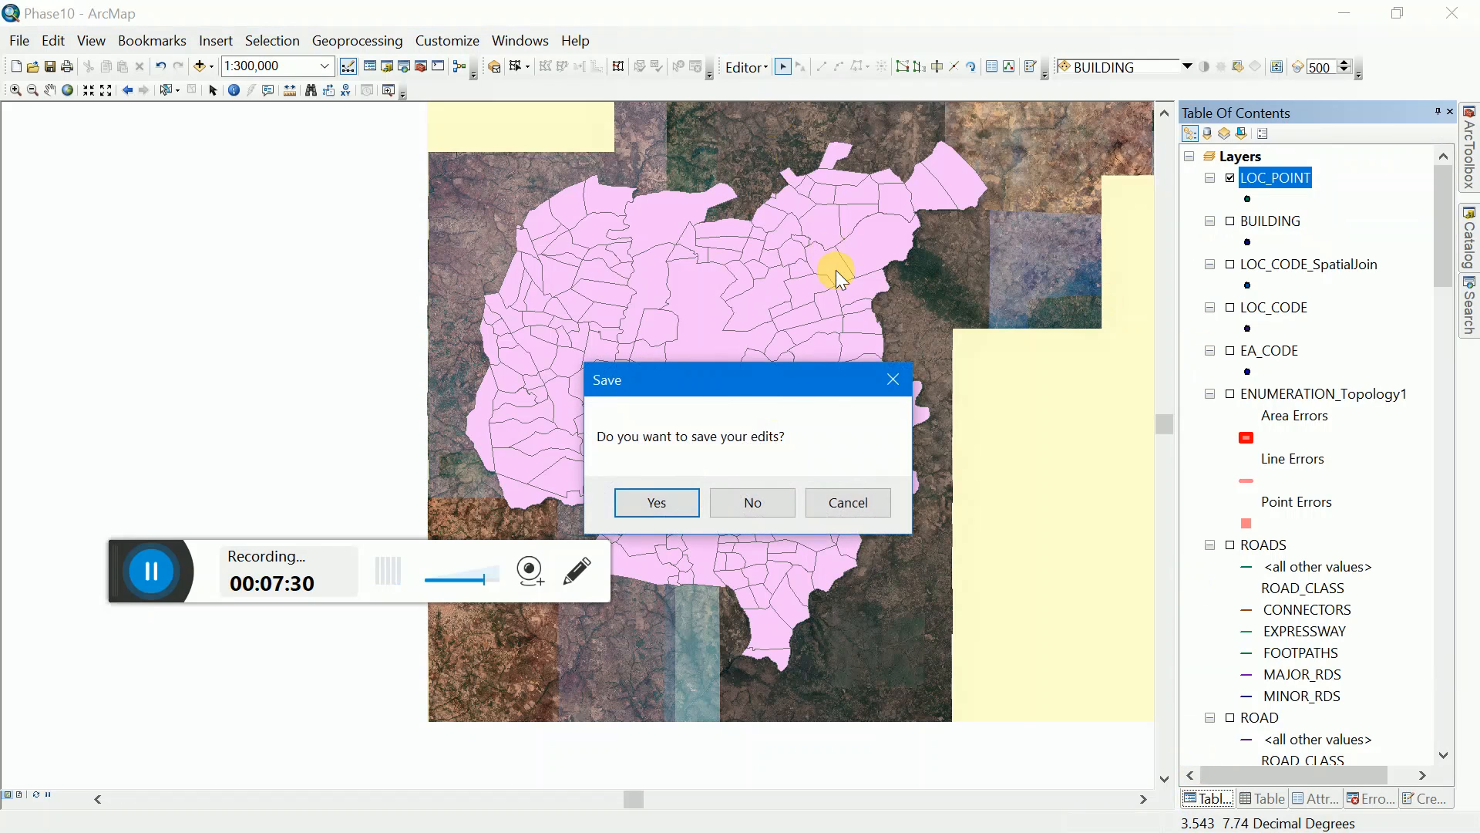
click(673, 507)
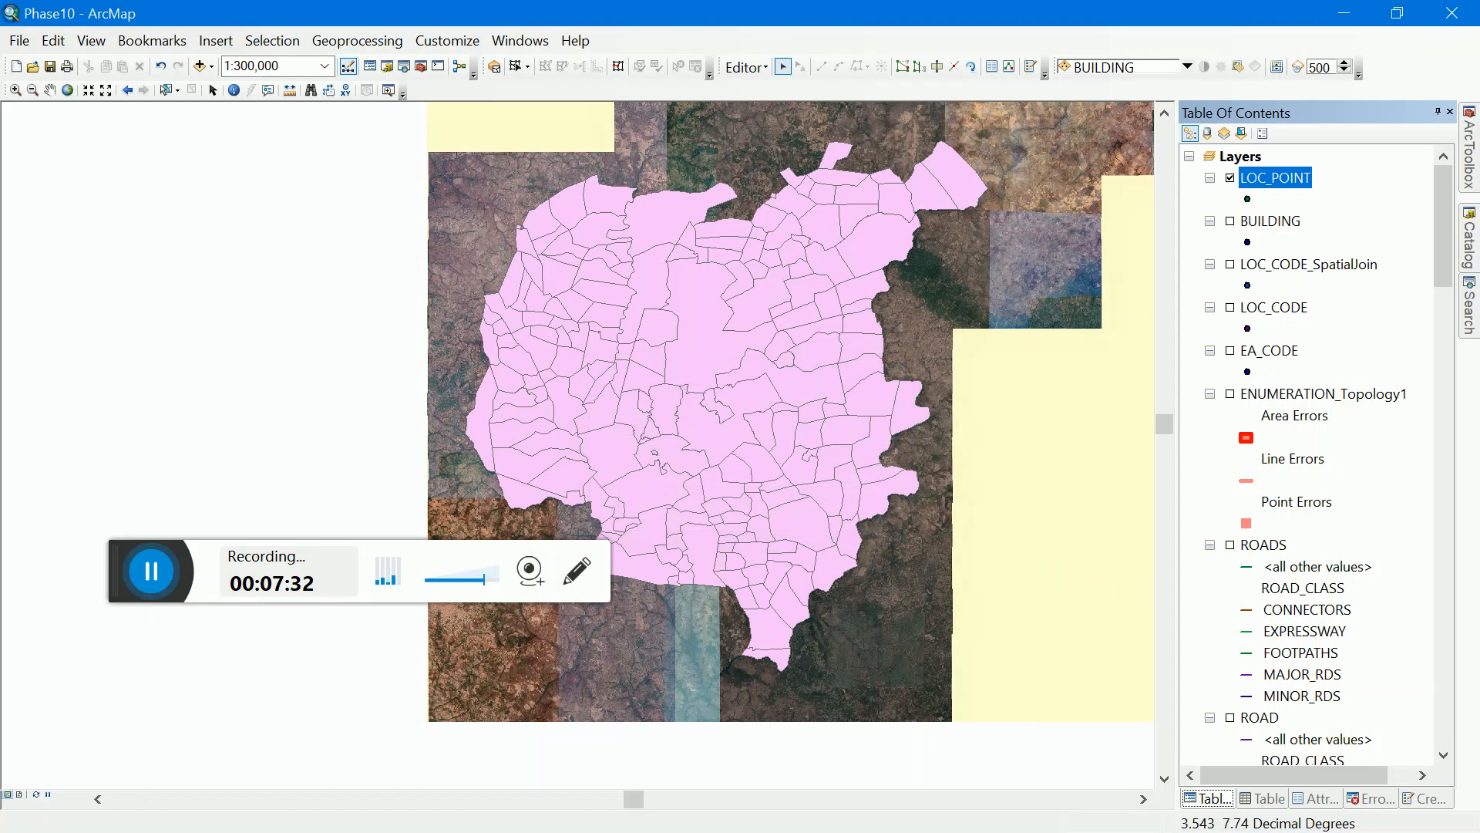
Step: Start an edit session on the LOC_POINT layer and show its feature creation template
right_click(1268, 179)
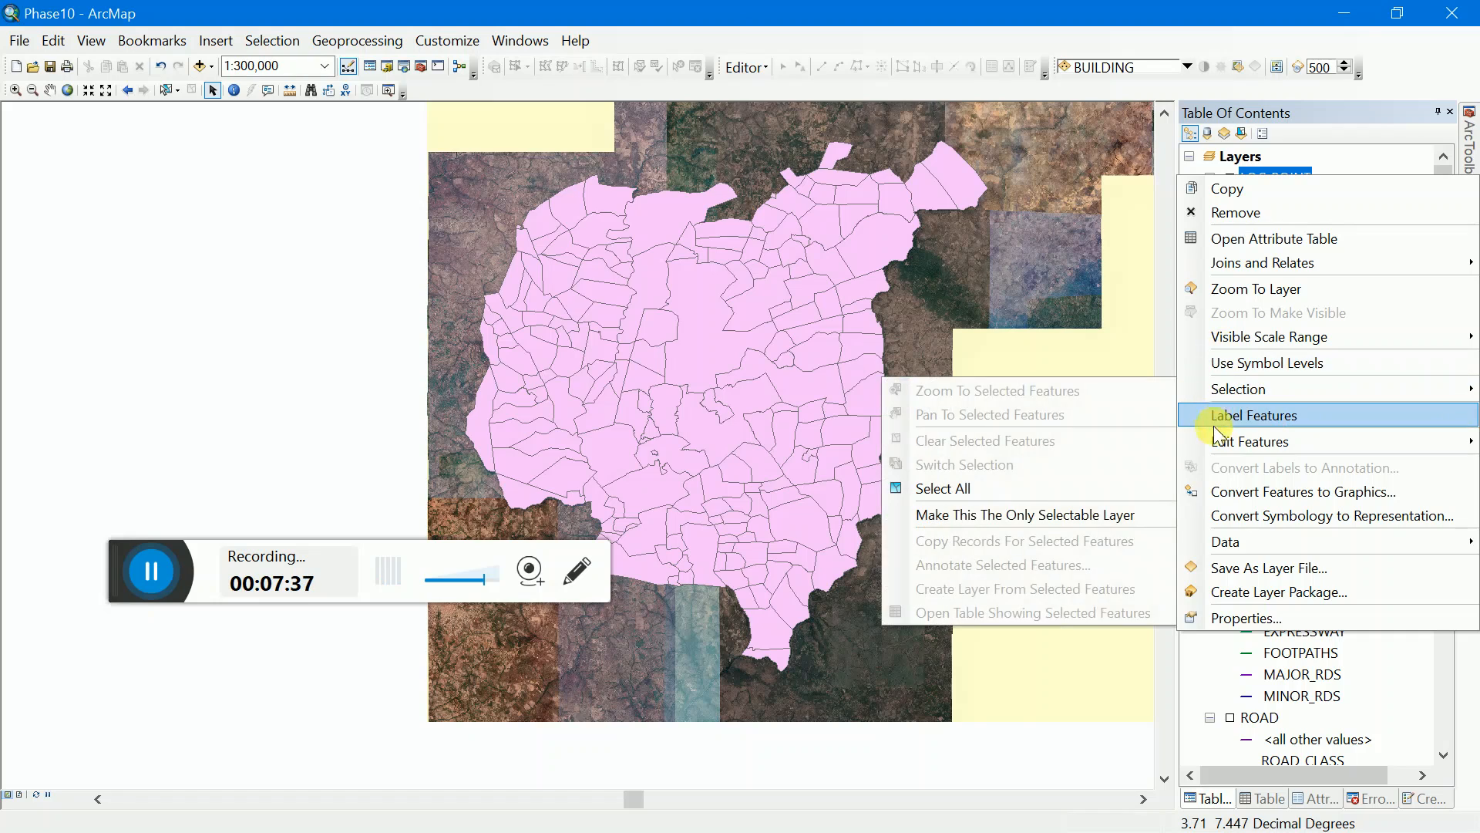
mouse_move(1216, 442)
click(1126, 446)
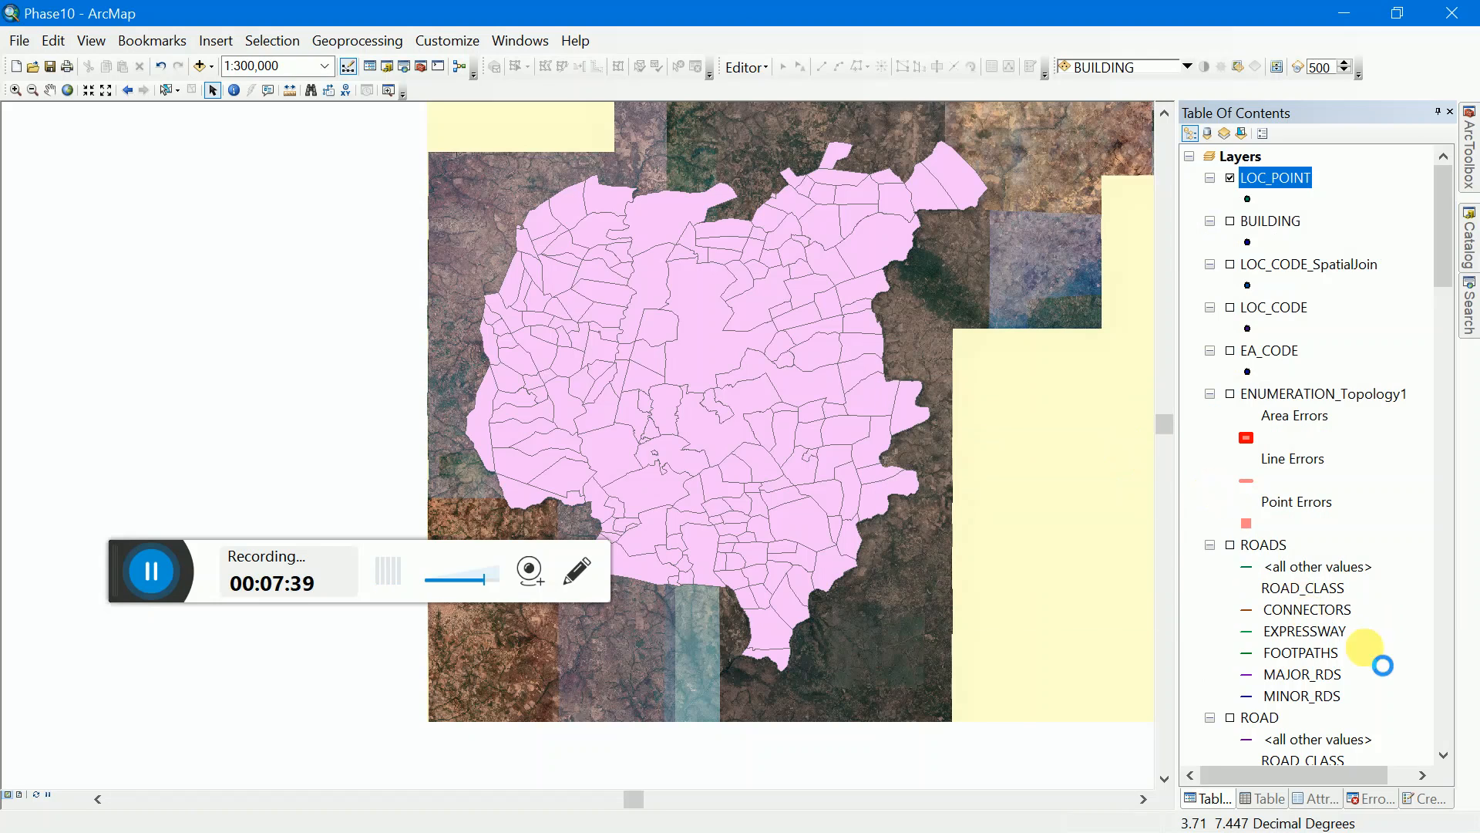
click(1425, 798)
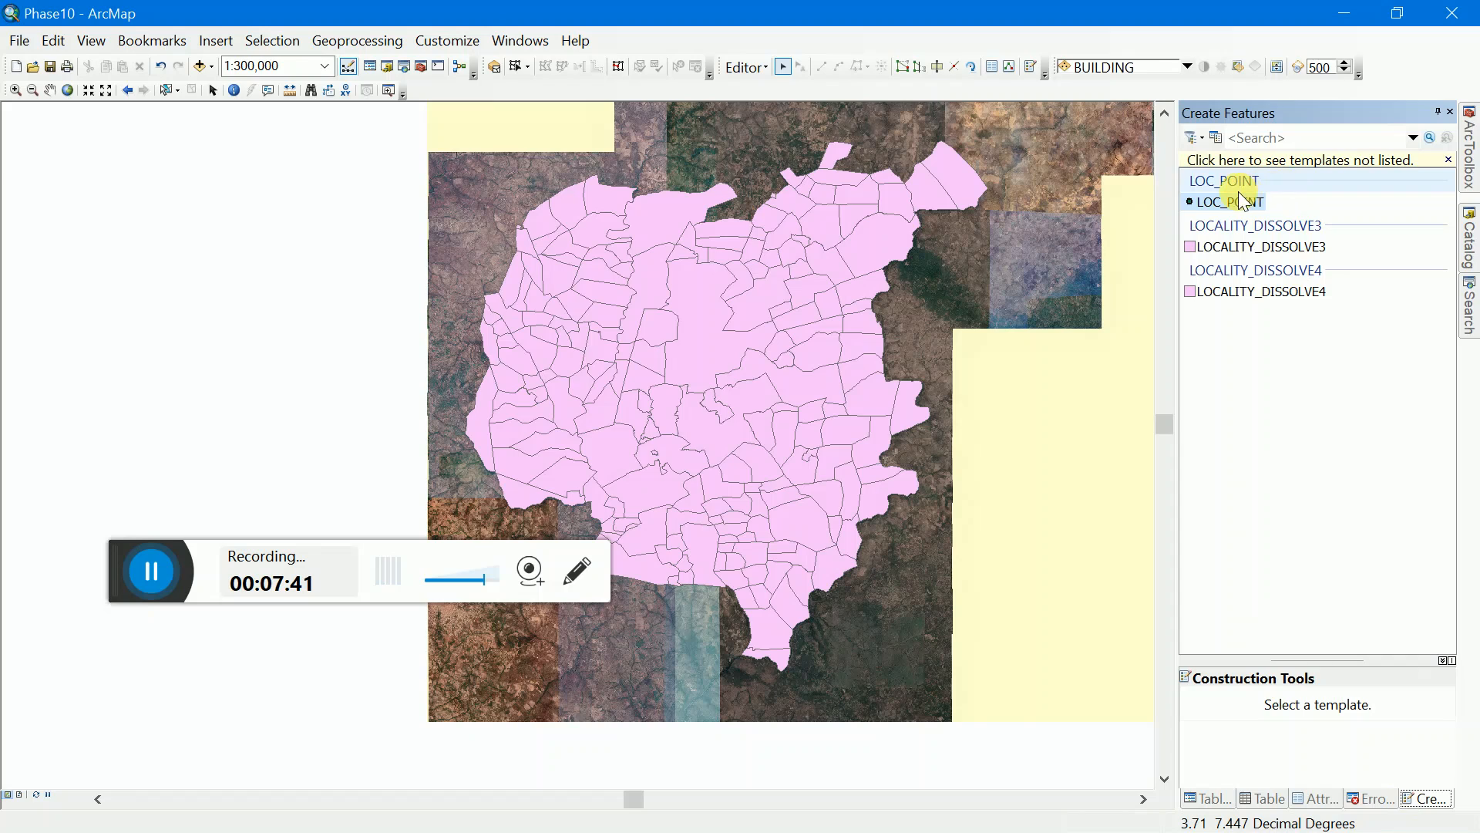